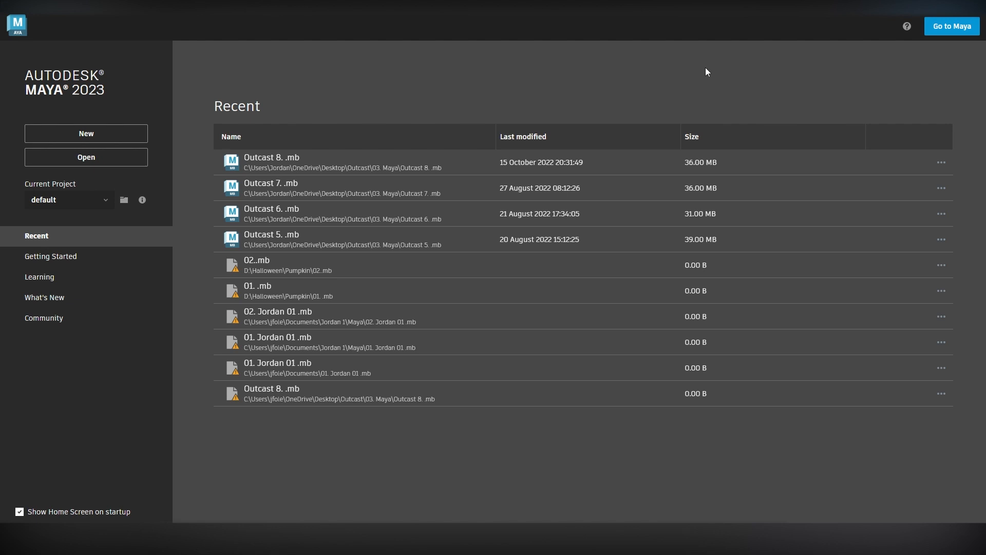
Step: Create a new scene and save the application preferences with centimeter as the linear working unit
{"action": "left_click", "coordinate": [120, 137]}
{"action": "left_click", "coordinate": [494, 278]}
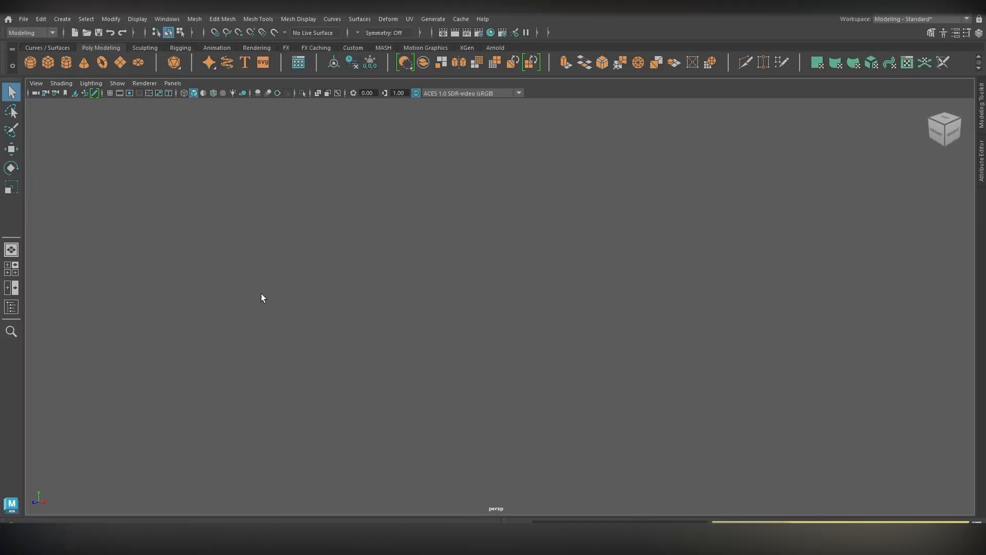
{"action": "left_click", "coordinate": [173, 20]}
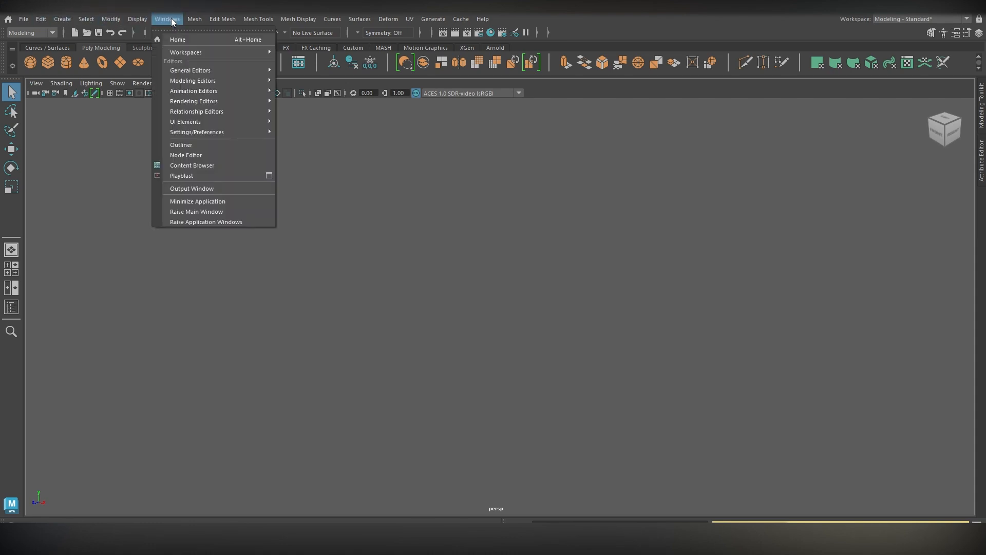
{"action": "mouse_move", "coordinate": [203, 132]}
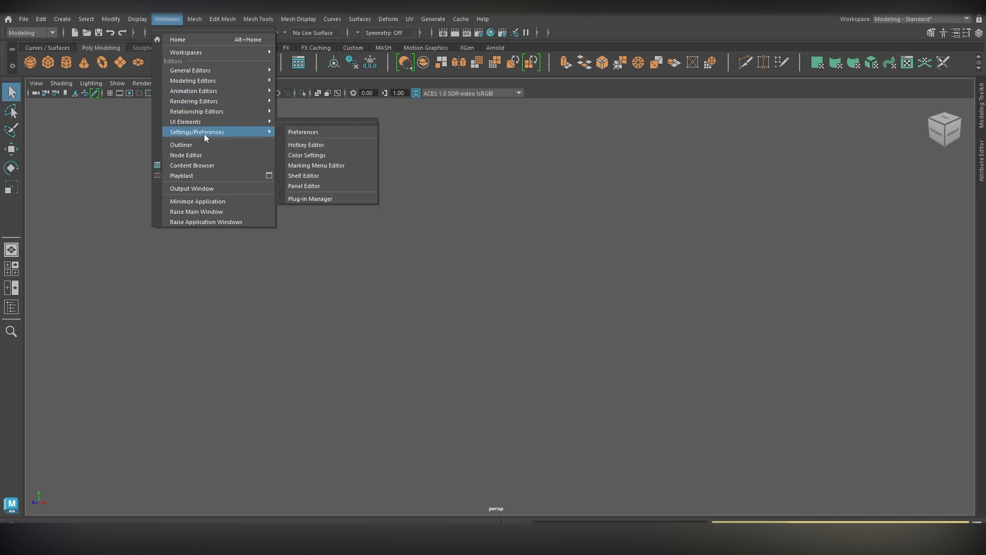
{"action": "left_click", "coordinate": [308, 134]}
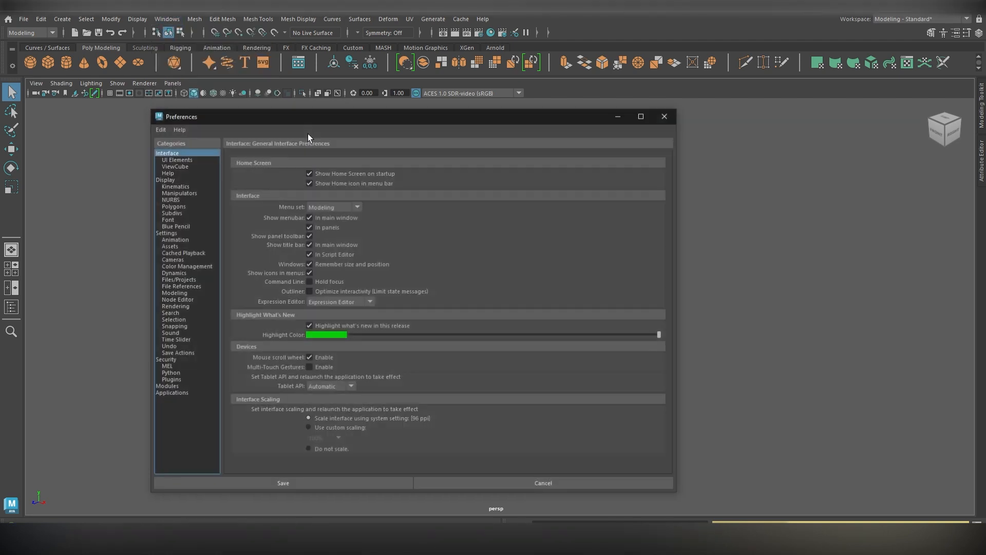
{"action": "left_click_drag", "start_coordinate": [363, 118], "coordinate": [371, 106]}
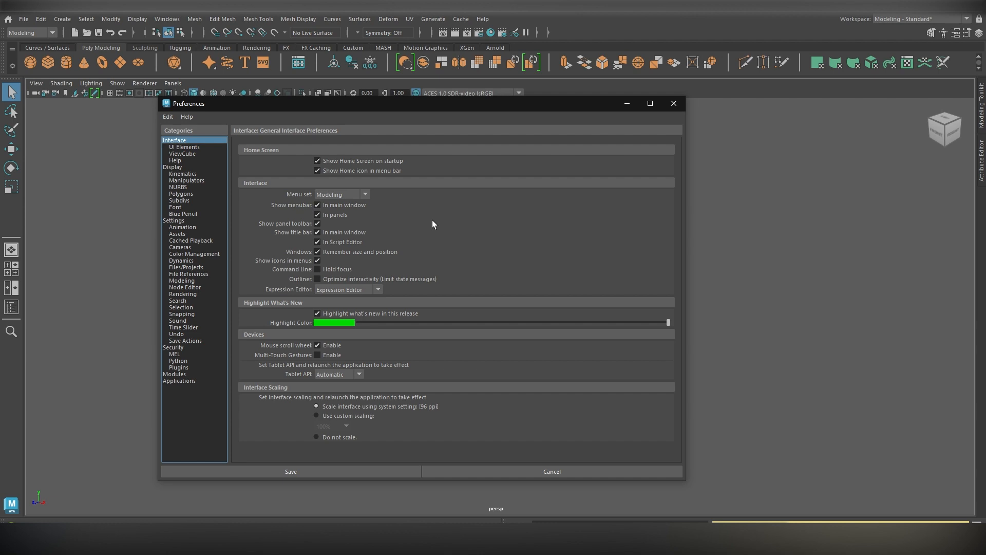
{"action": "left_click", "coordinate": [181, 221]}
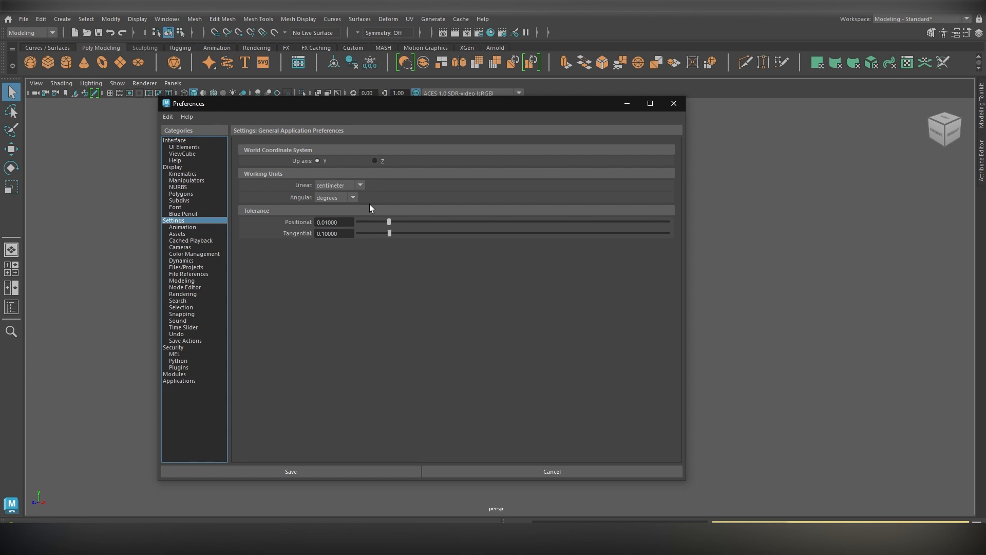
{"action": "left_click", "coordinate": [349, 187]}
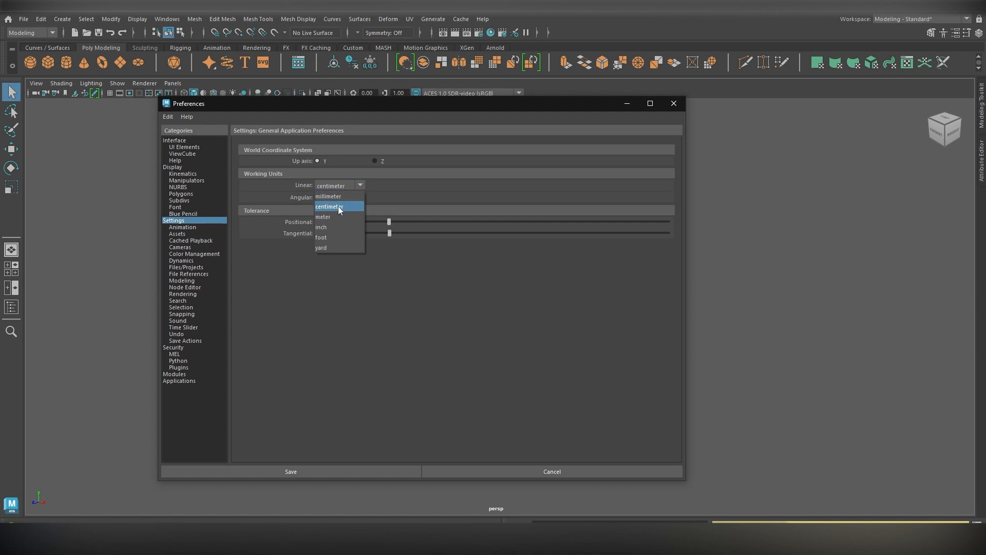
{"action": "left_click", "coordinate": [338, 206]}
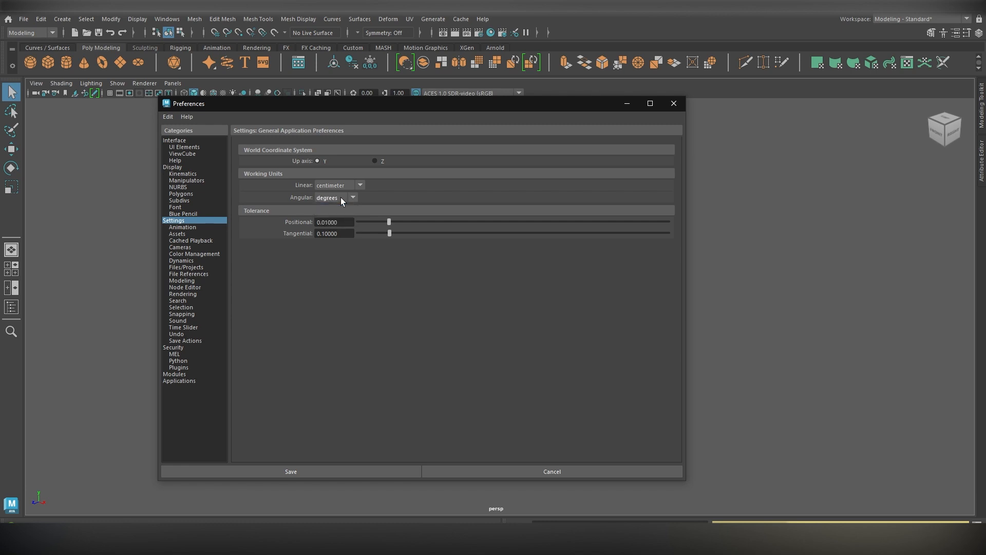
{"action": "left_click", "coordinate": [294, 466]}
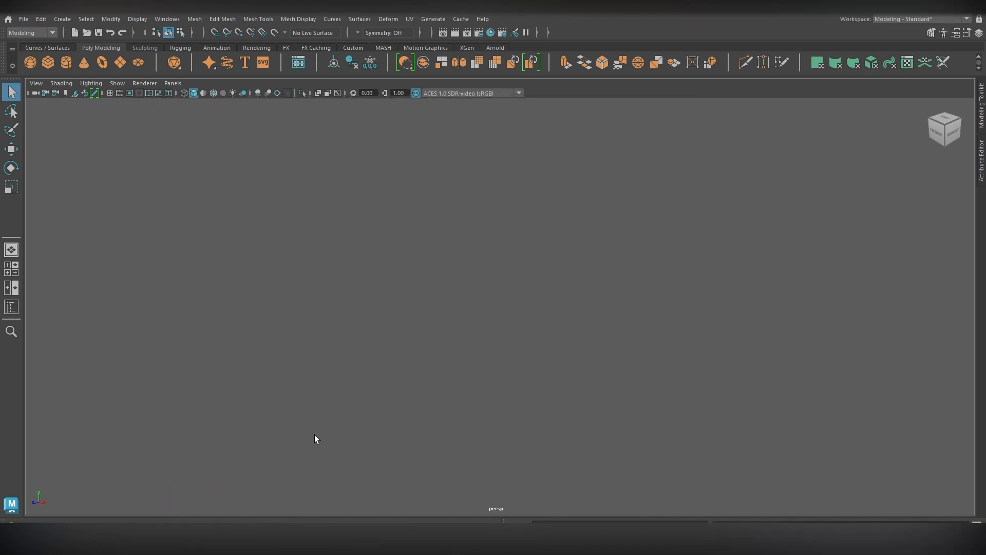
Step: Display the grid in the perspective viewport
{"action": "left_click", "coordinate": [110, 93]}
{"action": "scroll", "coordinate": [433, 267], "scroll_direction": "down", "scroll_amount": 5}
{"action": "scroll", "coordinate": [424, 271], "scroll_direction": "up", "scroll_amount": 1}
Step: Create a polygon cube on the grid and open its width, height and depth attributes
{"action": "left_click", "coordinate": [48, 63]}
{"action": "scroll", "coordinate": [206, 206], "scroll_direction": "up", "scroll_amount": 1}
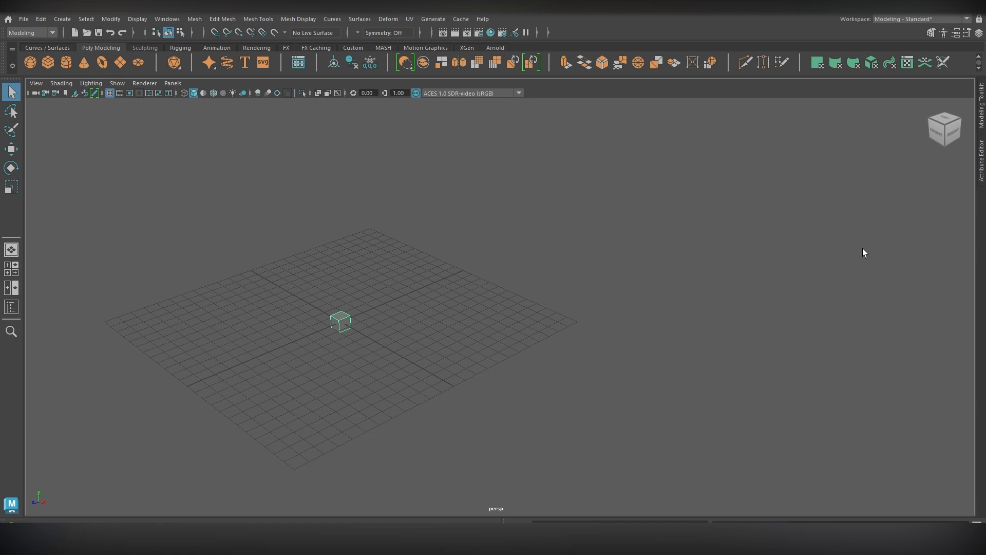
{"action": "left_click", "coordinate": [982, 164]}
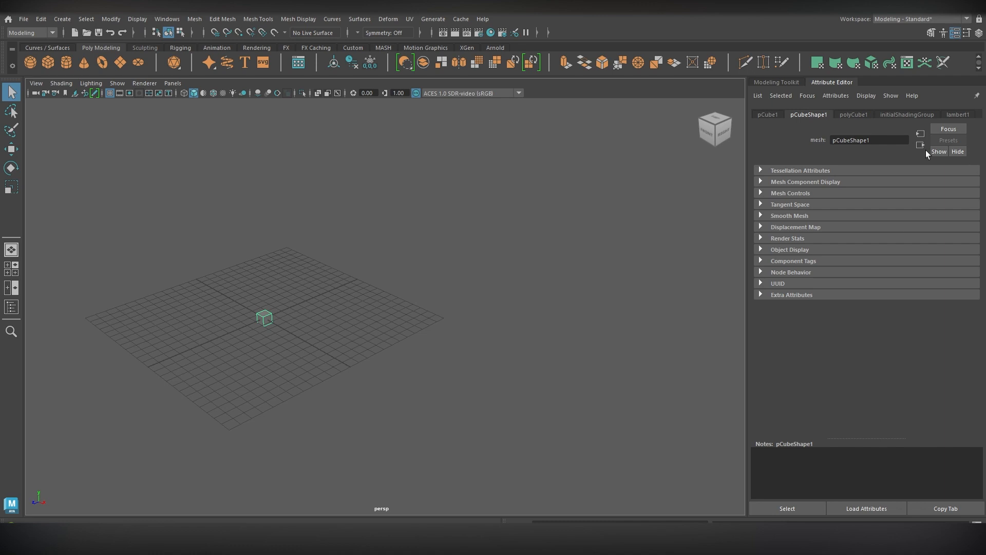
{"action": "left_click", "coordinate": [852, 116]}
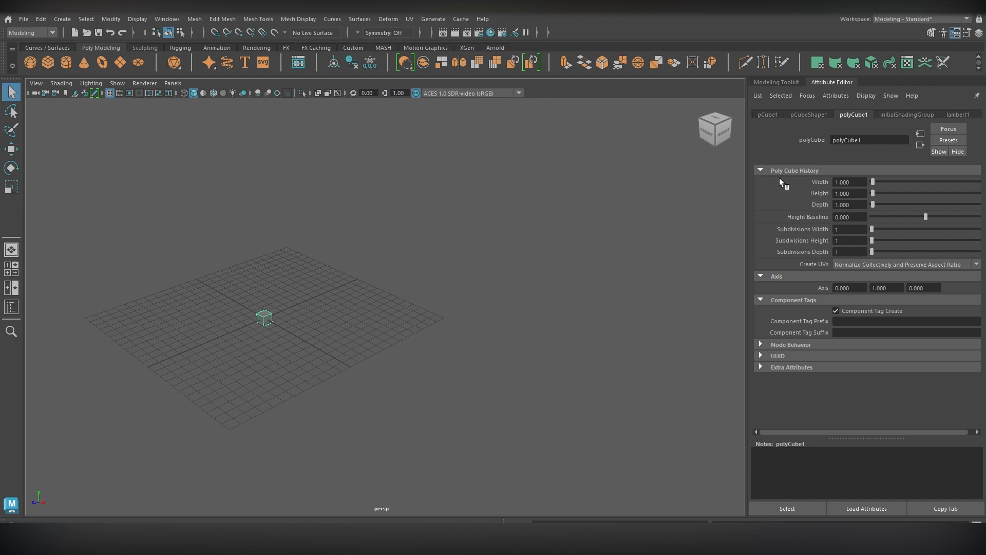
{"action": "left_click", "coordinate": [854, 182]}
{"action": "key", "text": "Tab"}
{"action": "key", "text": "Tab"}
{"action": "middle_click_drag", "start_coordinate": [297, 299], "coordinate": [378, 261], "text": "alt"}
{"action": "scroll", "coordinate": [334, 269], "scroll_direction": "up", "scroll_amount": 5}
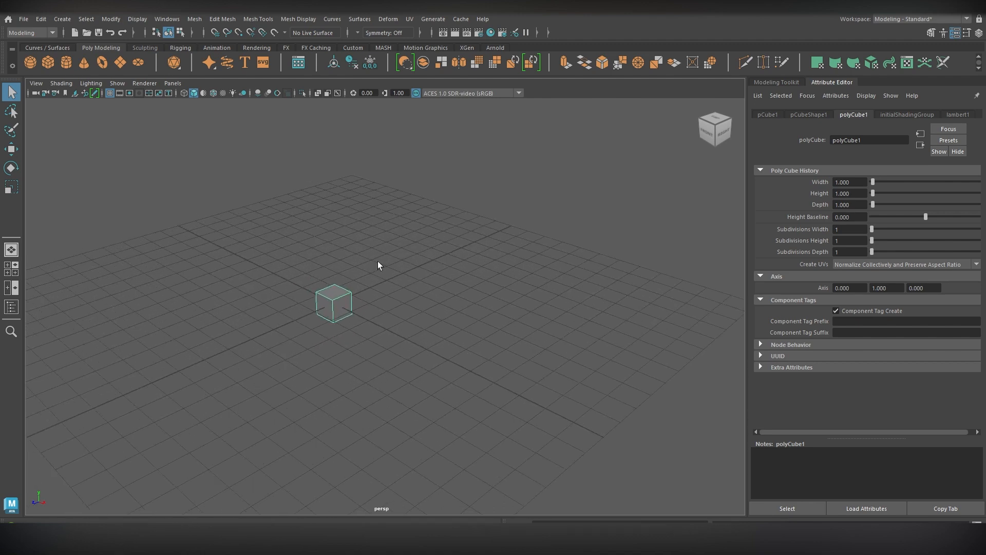
Step: Try a width of 700 on the cube and undo the change
{"action": "left_click", "coordinate": [865, 183]}
{"action": "double_click", "coordinate": [839, 180]}
{"action": "type", "text": "700"}
{"action": "key", "text": "Return"}
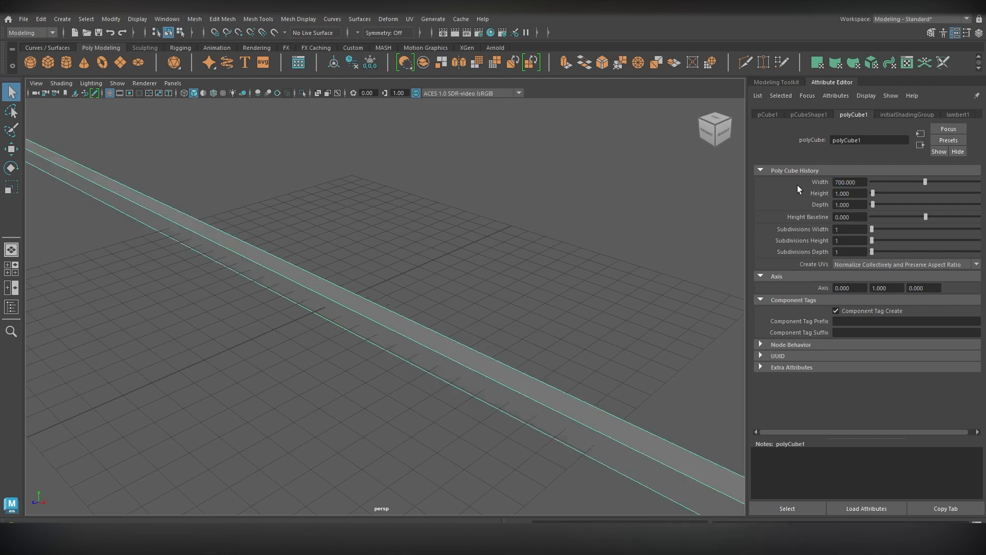
{"action": "key", "text": "ctrl+z"}
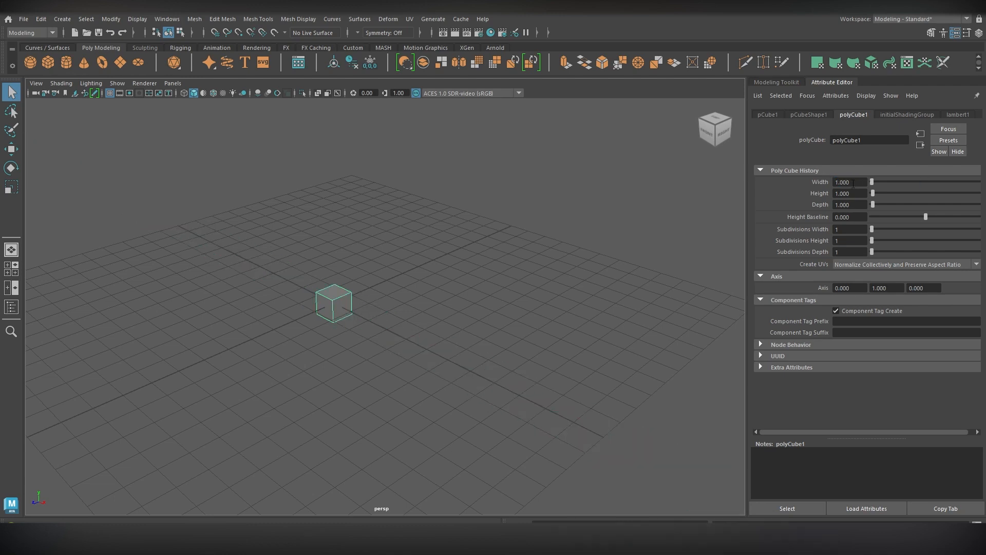
Step: Set the cube's height to 700 and compare its size with the grid
{"action": "left_click_drag", "start_coordinate": [857, 194], "coordinate": [753, 193]}
{"action": "type", "text": "700"}
{"action": "key", "text": "Return"}
{"action": "scroll", "coordinate": [470, 308], "scroll_direction": "down", "scroll_amount": 3}
{"action": "scroll", "coordinate": [414, 298], "scroll_direction": "down", "scroll_amount": 4}
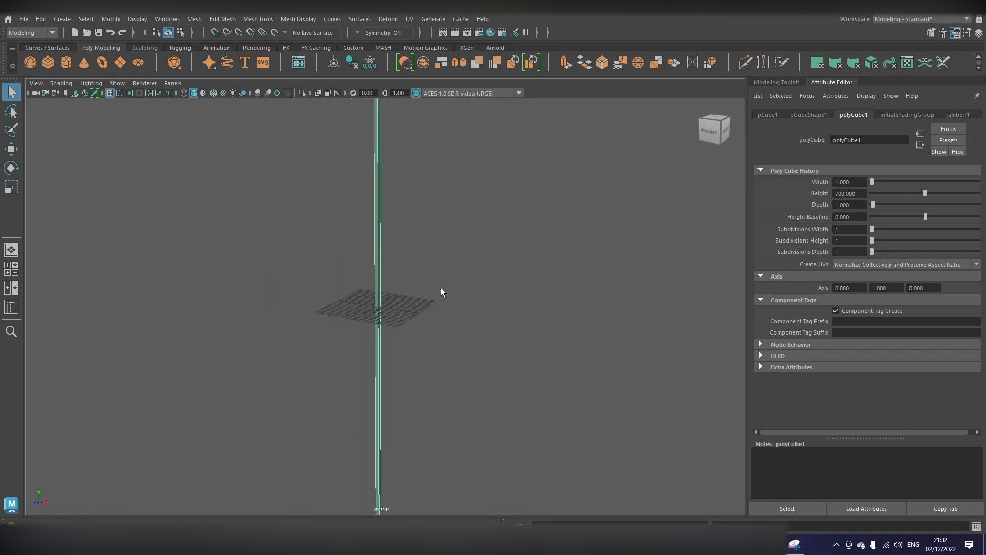
{"action": "left_click_drag", "start_coordinate": [442, 291], "coordinate": [384, 297], "text": "alt"}
{"action": "scroll", "coordinate": [349, 322], "scroll_direction": "down", "scroll_amount": 4}
{"action": "scroll", "coordinate": [335, 314], "scroll_direction": "down", "scroll_amount": 3}
{"action": "scroll", "coordinate": [383, 297], "scroll_direction": "down", "scroll_amount": 5}
{"action": "scroll", "coordinate": [384, 301], "scroll_direction": "up", "scroll_amount": 2}
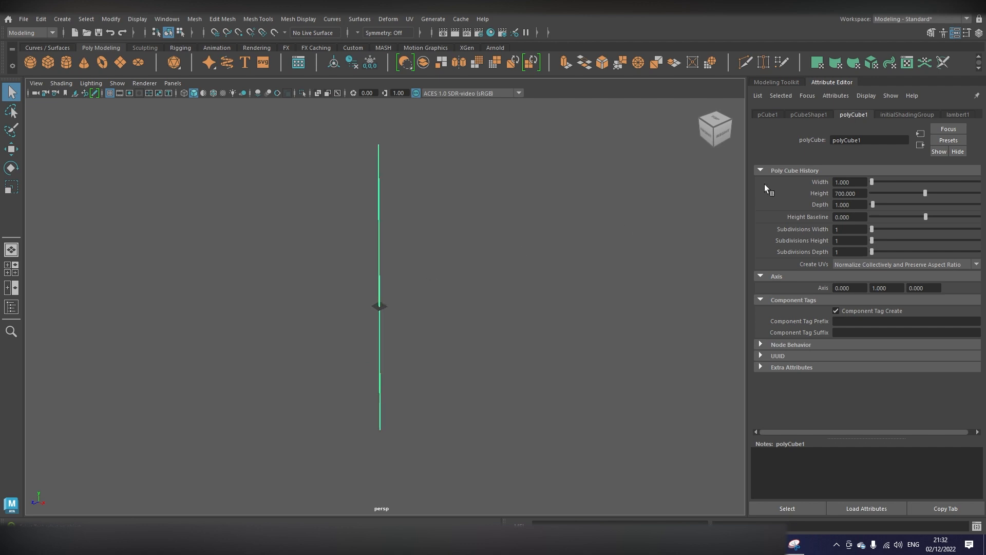
Step: Set the cube's height to 70, check its scale against the grid, and delete the cube
{"action": "left_click", "coordinate": [864, 192]}
{"action": "type", "text": "70"}
{"action": "key", "text": "Return"}
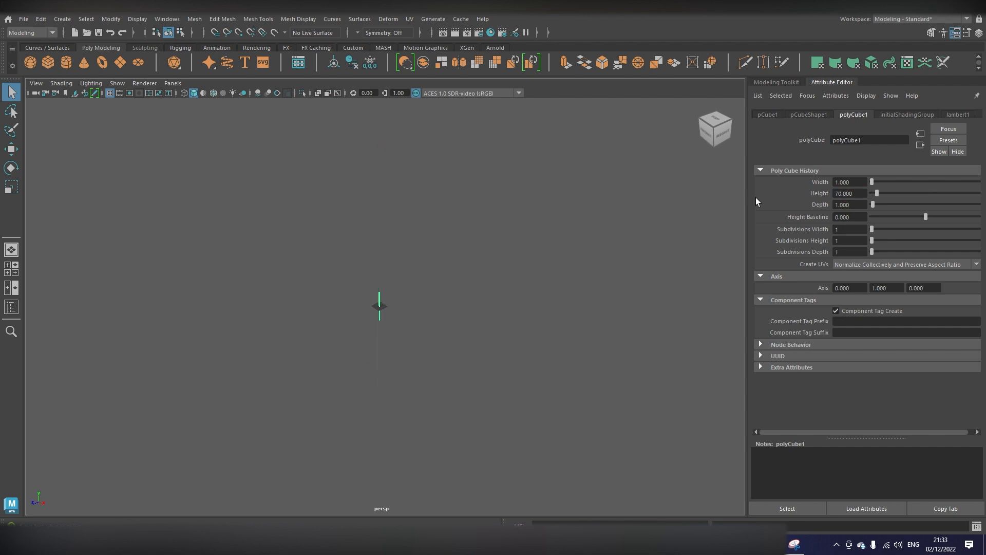
{"action": "scroll", "coordinate": [344, 302], "scroll_direction": "up", "scroll_amount": 10}
{"action": "middle_click_drag", "start_coordinate": [345, 304], "coordinate": [439, 299], "text": "alt"}
{"action": "left_click_drag", "start_coordinate": [439, 299], "coordinate": [424, 261], "text": "alt"}
{"action": "middle_click_drag", "start_coordinate": [417, 261], "coordinate": [402, 283], "text": "alt"}
{"action": "left_click_drag", "start_coordinate": [402, 282], "coordinate": [346, 326], "text": "alt"}
{"action": "scroll", "coordinate": [372, 289], "scroll_direction": "up", "scroll_amount": 2}
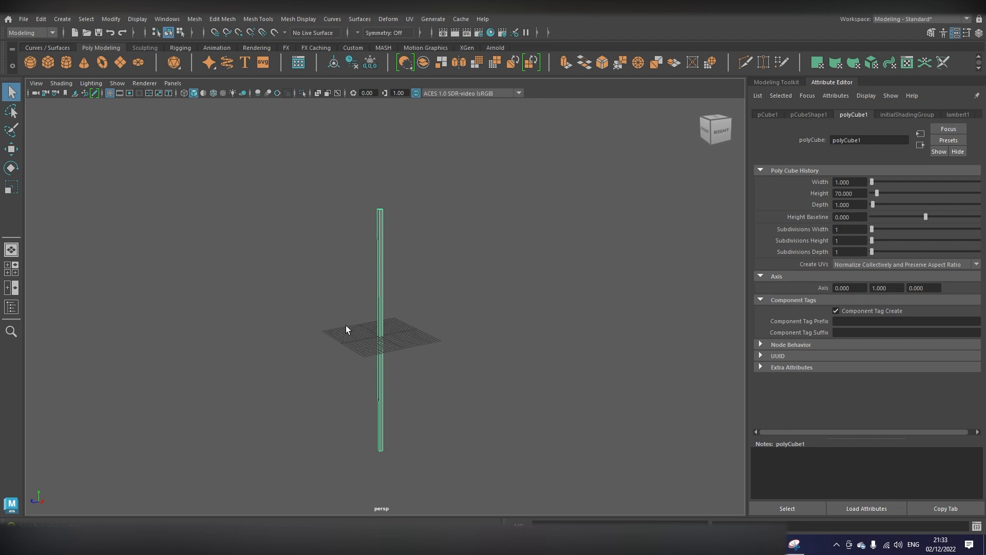
{"action": "key", "text": "Delete"}
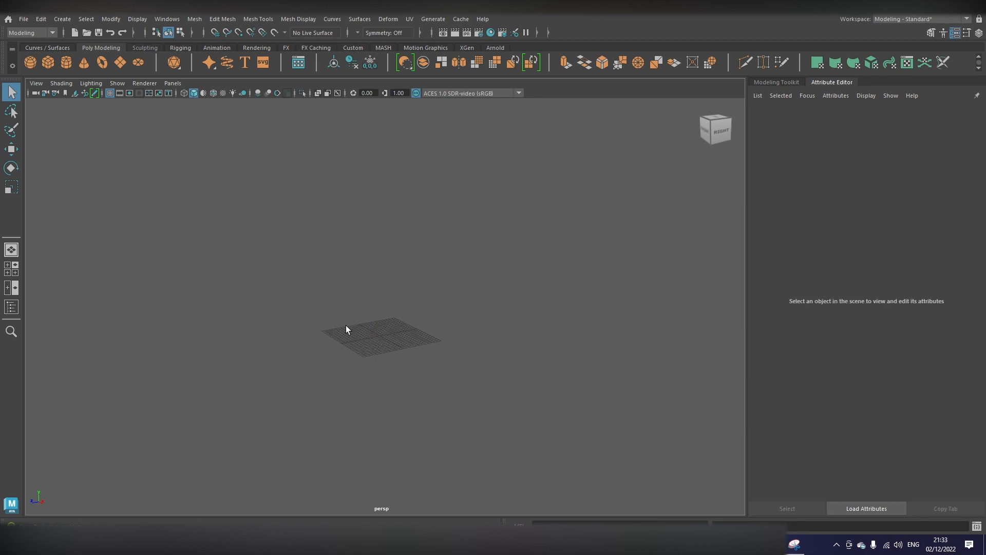
{"action": "scroll", "coordinate": [346, 325], "scroll_direction": "up", "scroll_amount": 2}
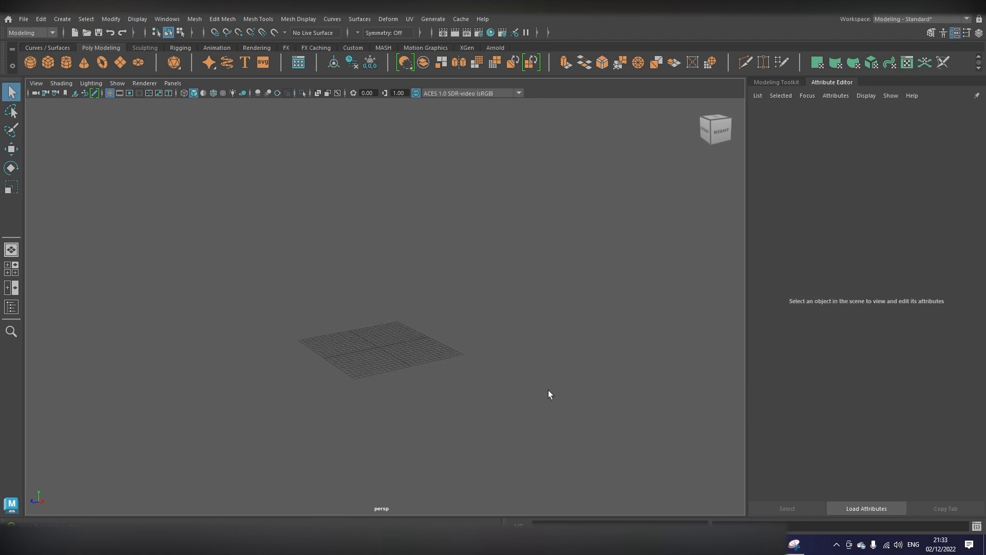
Step: Switch to the Firefox browser and search the IKEA website for "desk" from its home page
{"action": "left_click", "coordinate": [422, 544]}
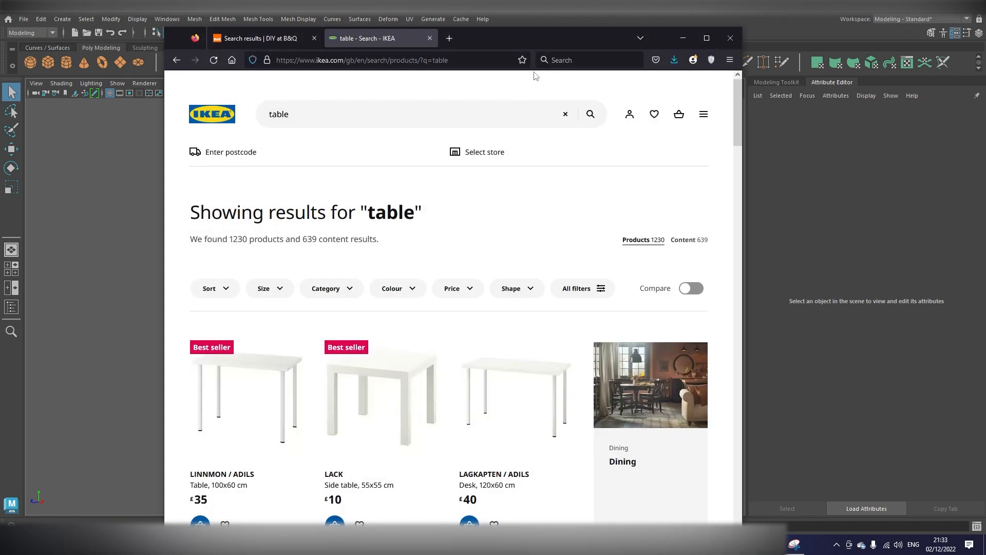
{"action": "double_click", "coordinate": [547, 43]}
{"action": "left_click", "coordinate": [128, 87]}
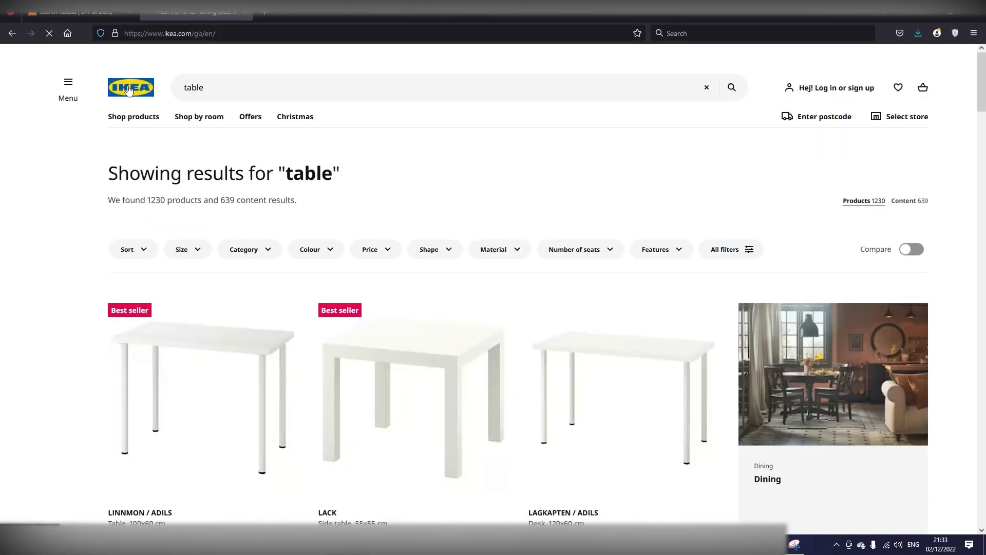
{"action": "left_click", "coordinate": [255, 97]}
{"action": "left_click", "coordinate": [266, 86]}
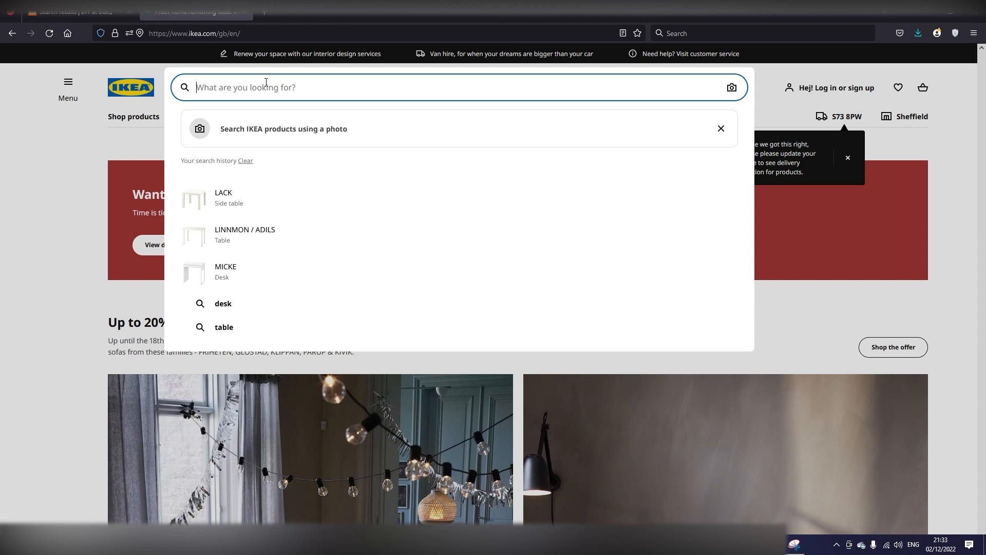
{"action": "type", "text": "desk"}
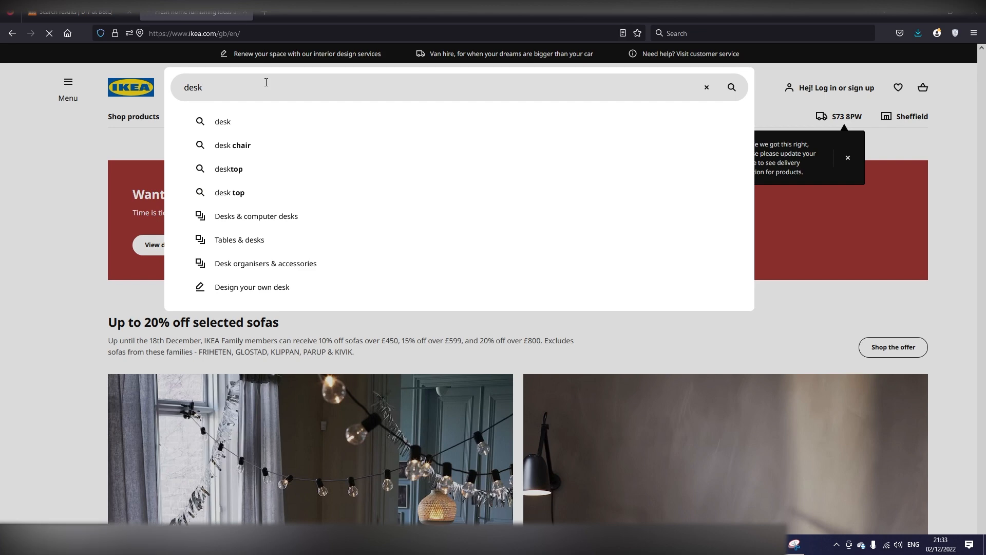
{"action": "key", "text": "Return"}
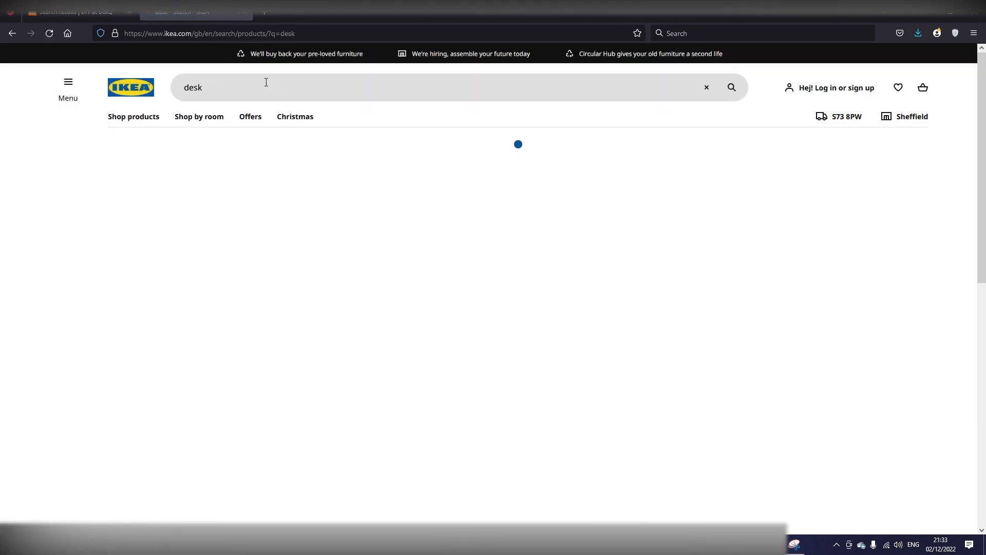
Step: Browse the desk search results and open the product page of the TORALD desk
{"action": "scroll", "coordinate": [456, 279], "scroll_direction": "down", "scroll_amount": 3}
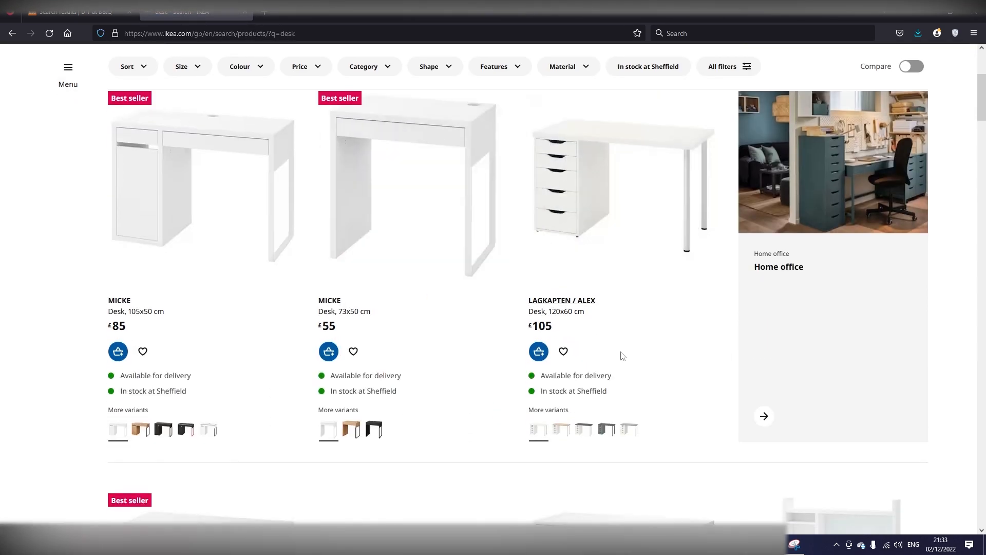
{"action": "scroll", "coordinate": [623, 355], "scroll_direction": "down", "scroll_amount": 5}
{"action": "scroll", "coordinate": [643, 257], "scroll_direction": "down", "scroll_amount": 5}
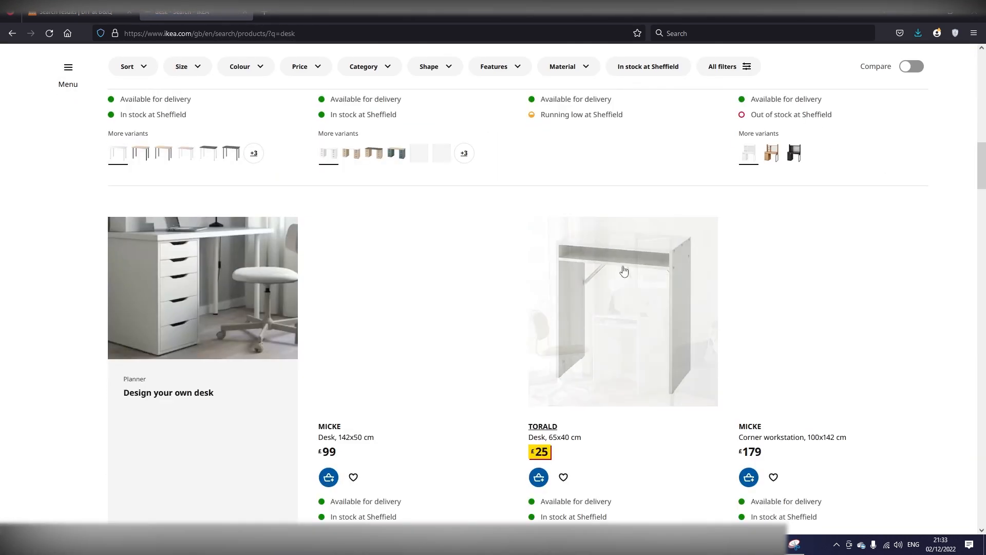
{"action": "scroll", "coordinate": [446, 280], "scroll_direction": "down", "scroll_amount": 5}
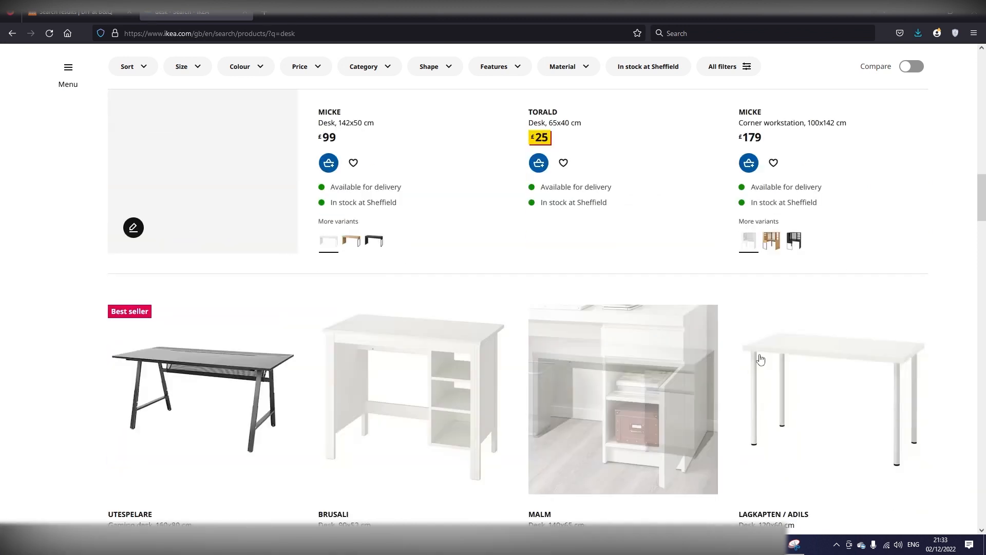
{"action": "scroll", "coordinate": [590, 324], "scroll_direction": "up", "scroll_amount": 5}
{"action": "left_click", "coordinate": [585, 365]}
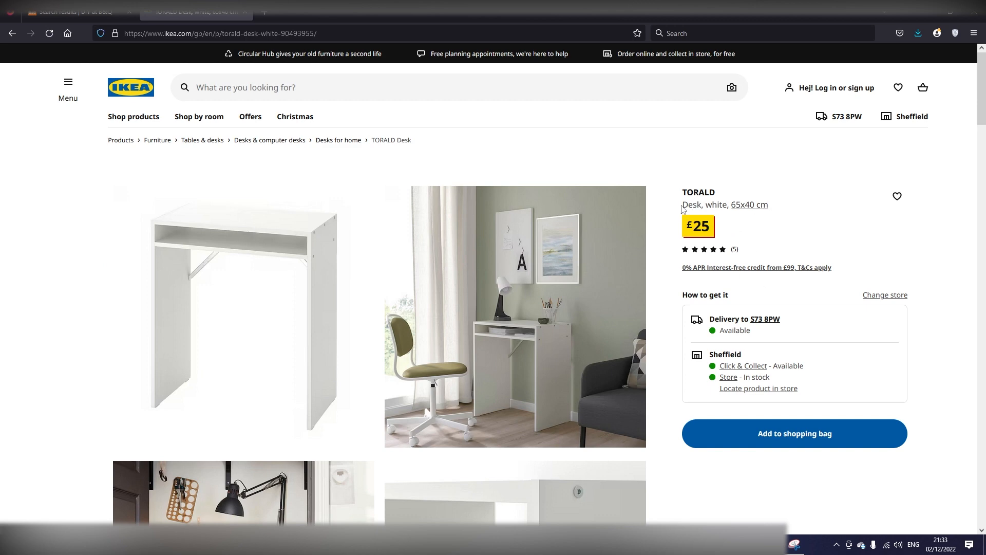
Step: Open the detailed measurements of the TORALD desk to check its real-world height, width and depth
{"action": "left_click_drag", "start_coordinate": [682, 207], "coordinate": [791, 211]}
{"action": "left_click", "coordinate": [773, 220]}
{"action": "left_click", "coordinate": [750, 205]}
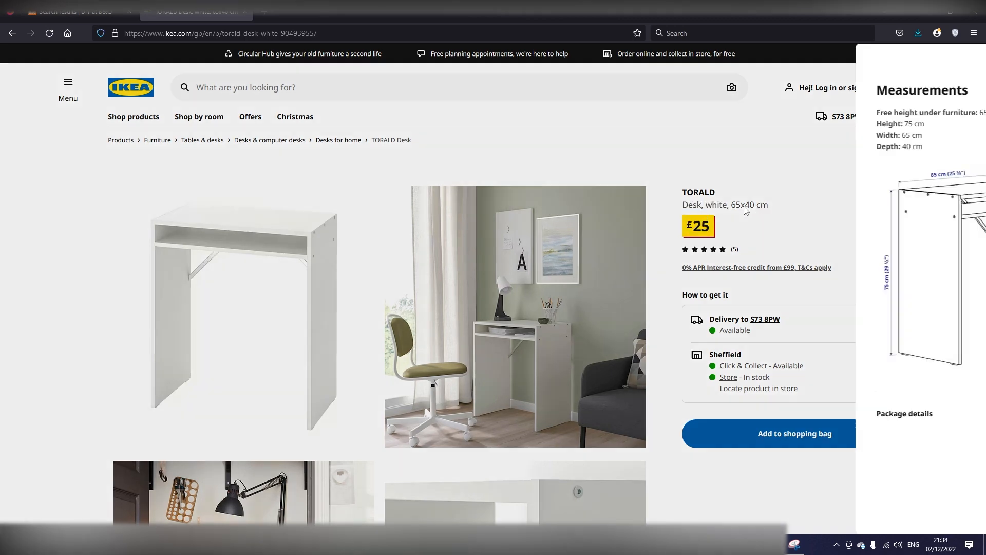
{"action": "left_click", "coordinate": [733, 199]}
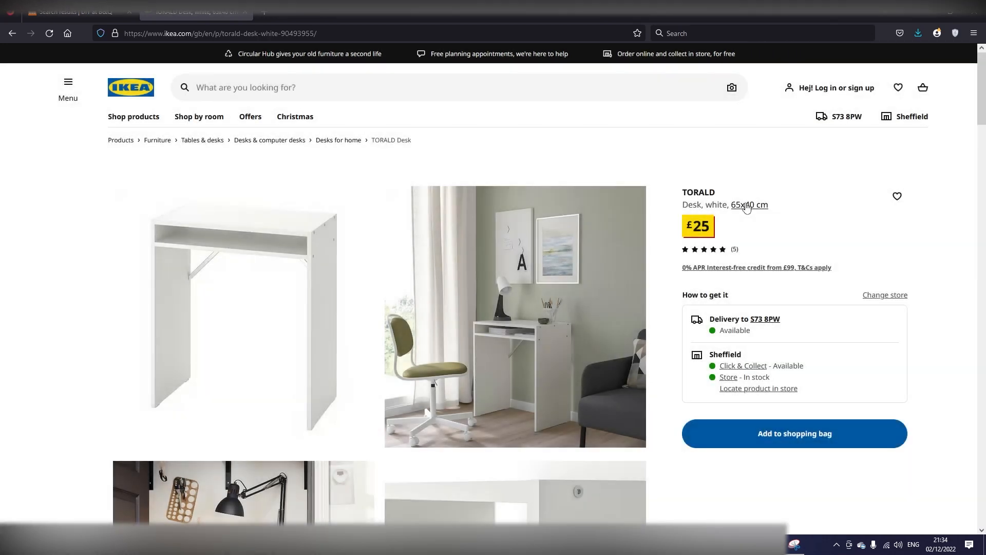
{"action": "left_click", "coordinate": [745, 206]}
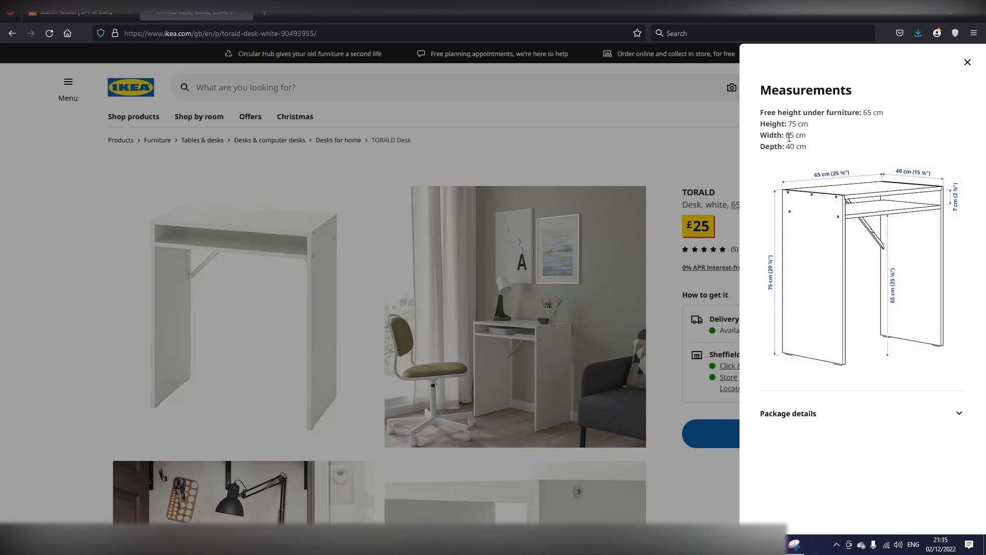
Step: Return to the IKEA home page and open the Kitchen category among the rooms
{"action": "left_click", "coordinate": [120, 97]}
{"action": "left_click", "coordinate": [129, 94]}
{"action": "left_click", "coordinate": [208, 118]}
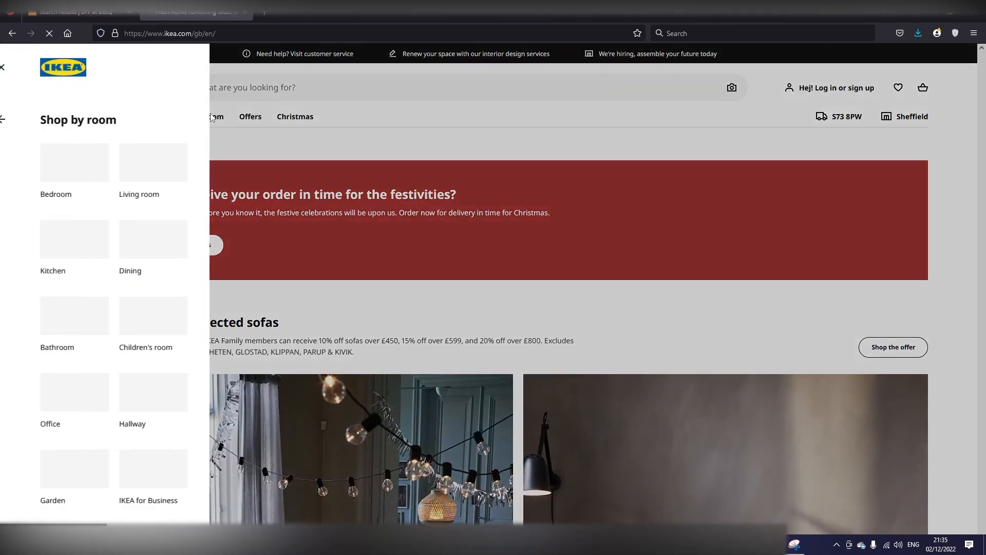
{"action": "left_click", "coordinate": [108, 232]}
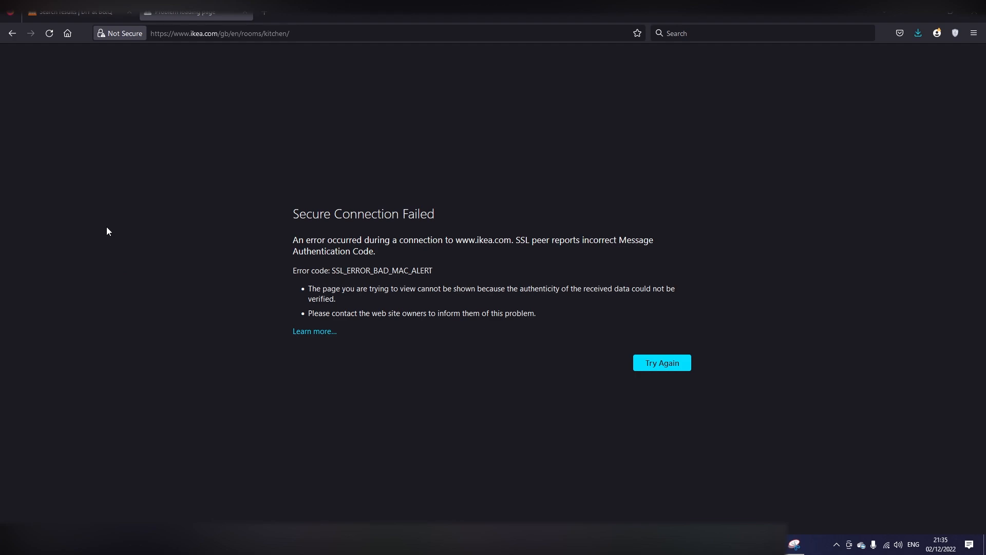
Step: Close the failed IKEA page to return to the B&Q door search results and dismiss the survey invitation
{"action": "left_click", "coordinate": [245, 12]}
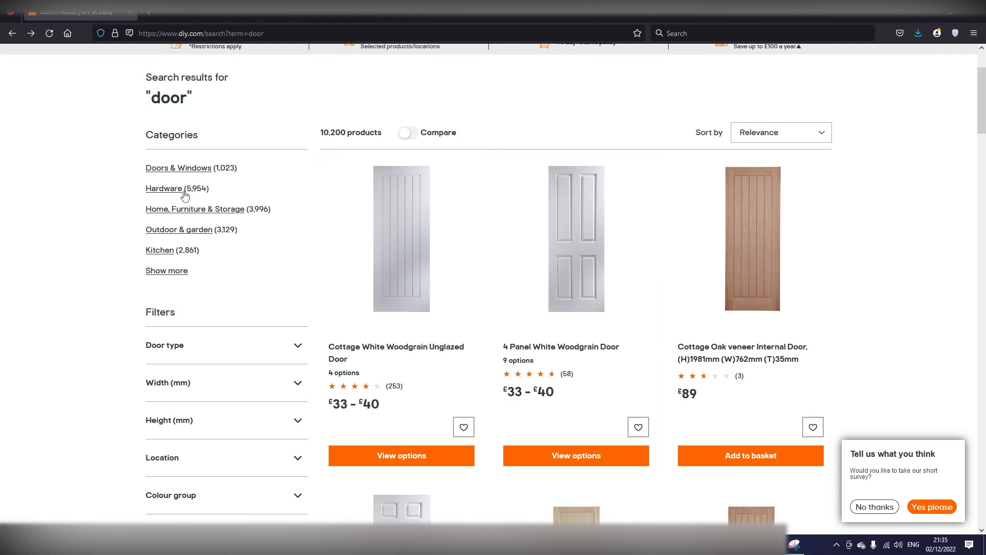
{"action": "scroll", "coordinate": [198, 250], "scroll_direction": "up", "scroll_amount": 2}
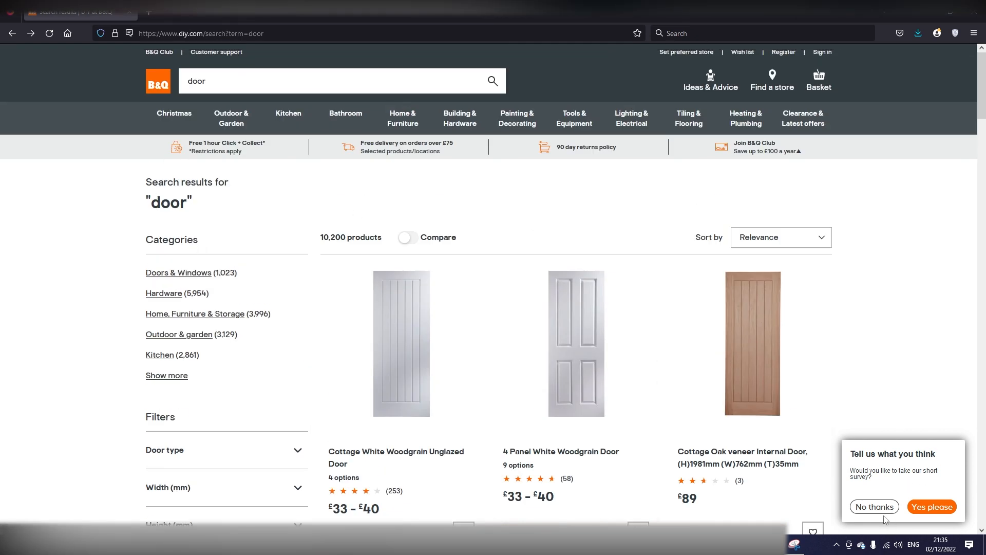
{"action": "left_click", "coordinate": [872, 506]}
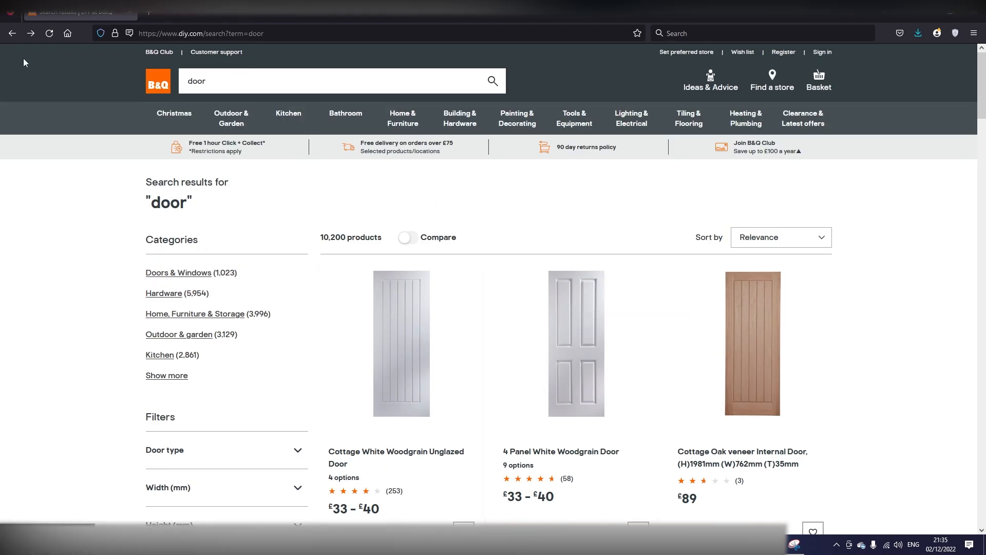
{"action": "left_click_drag", "start_coordinate": [177, 34], "coordinate": [218, 35]}
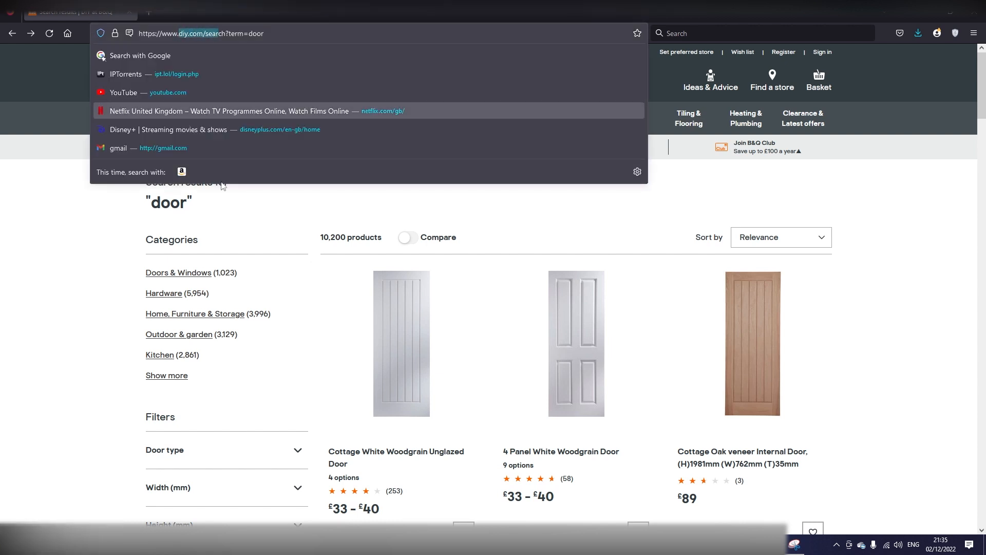
{"action": "left_click", "coordinate": [86, 239]}
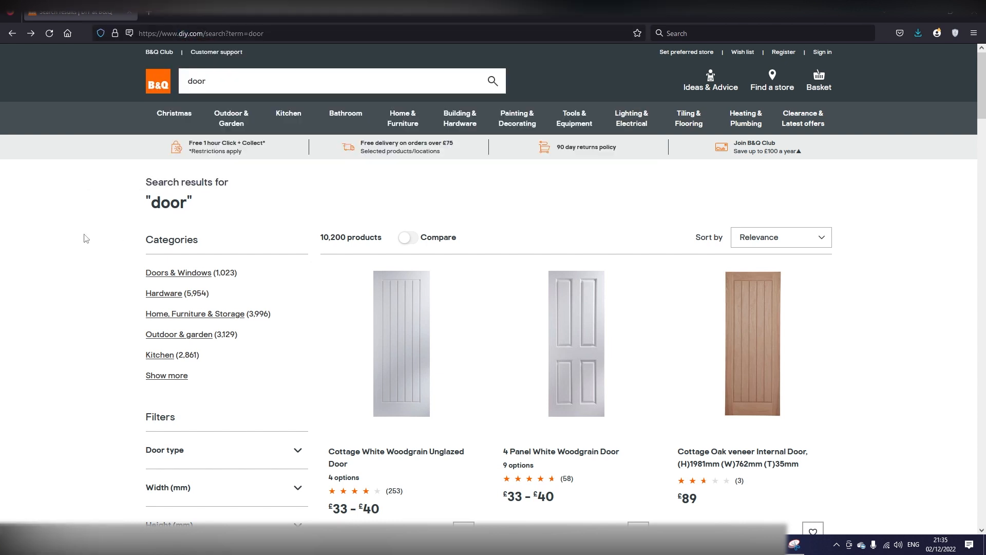
{"action": "double_click", "coordinate": [211, 83]}
{"action": "left_click", "coordinate": [211, 82]}
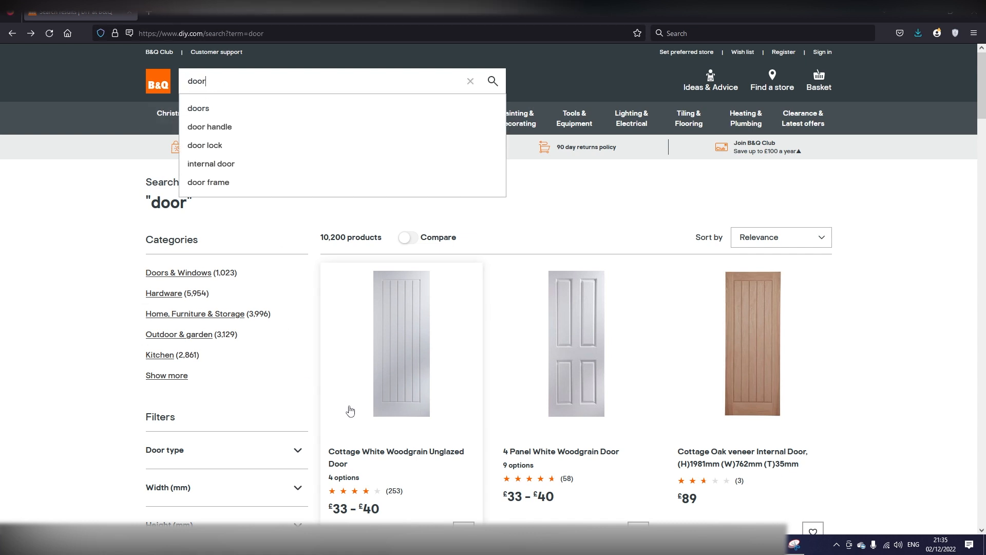
{"action": "left_click", "coordinate": [890, 391]}
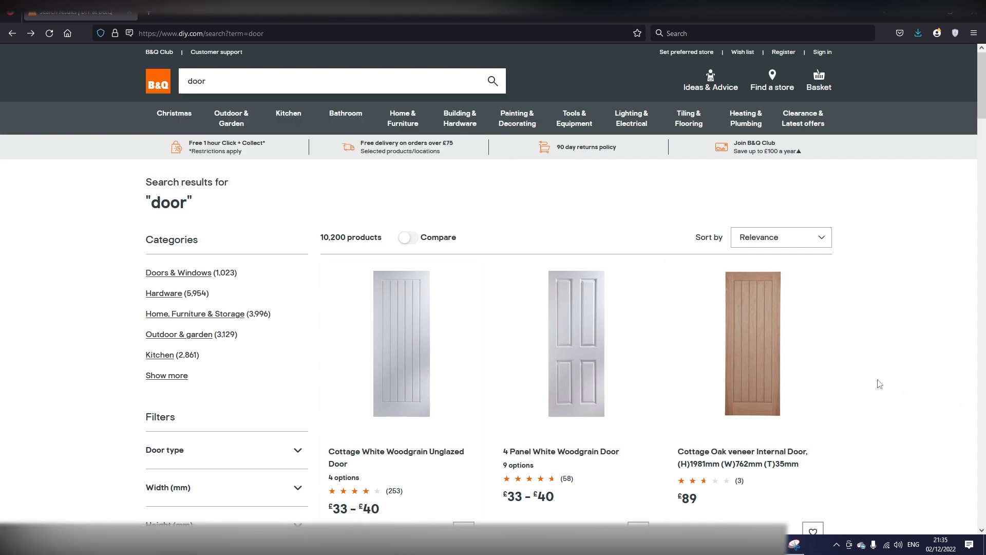
Step: Browse the B&Q door results and open the product page of the Cottage Oak veneer Internal Door
{"action": "scroll", "coordinate": [826, 370], "scroll_direction": "down", "scroll_amount": 2}
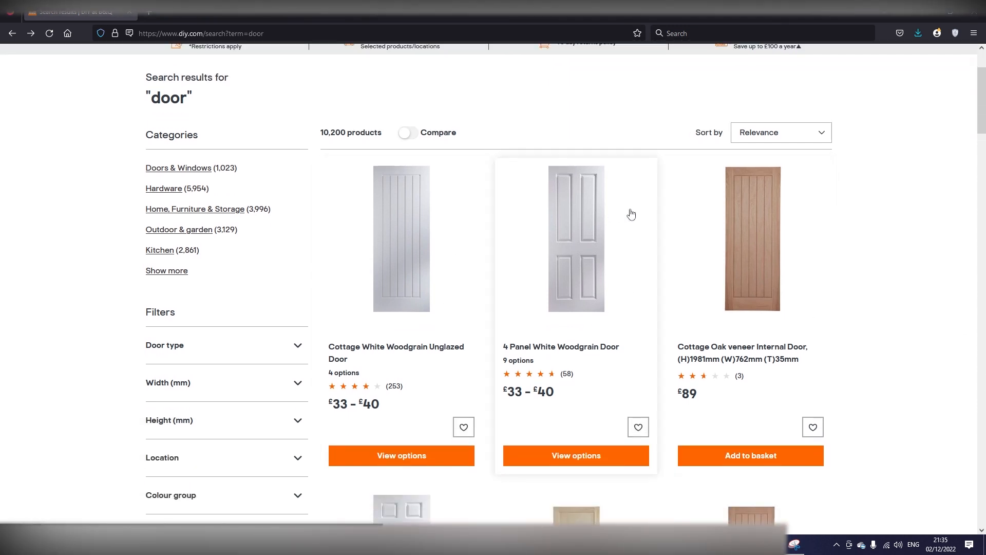
{"action": "scroll", "coordinate": [492, 410], "scroll_direction": "down", "scroll_amount": 7}
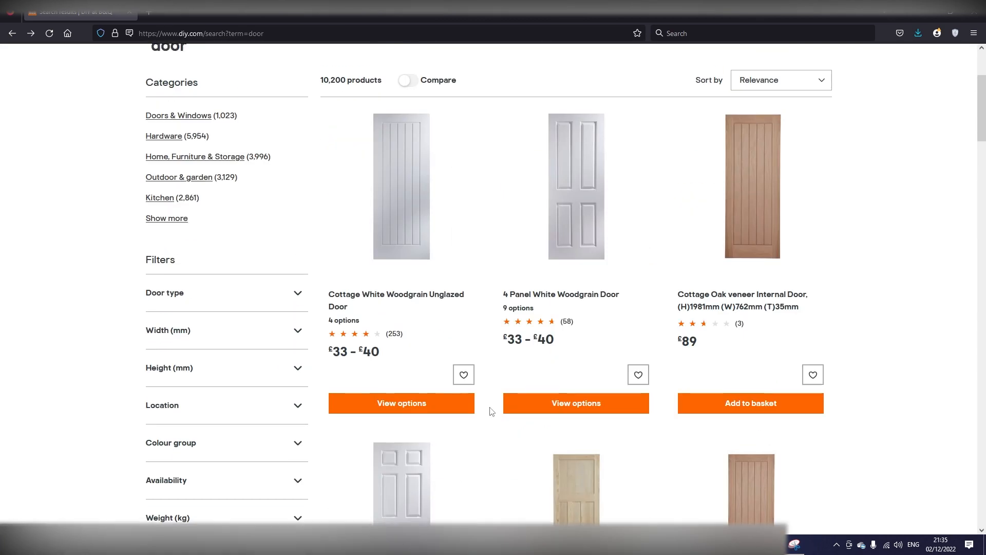
{"action": "scroll", "coordinate": [492, 409], "scroll_direction": "up", "scroll_amount": 8}
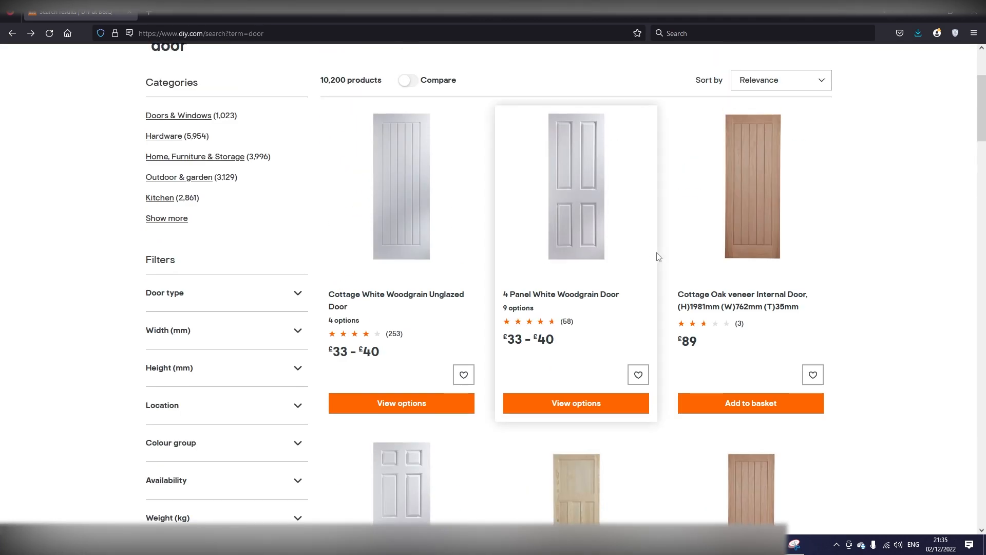
{"action": "left_click", "coordinate": [765, 248]}
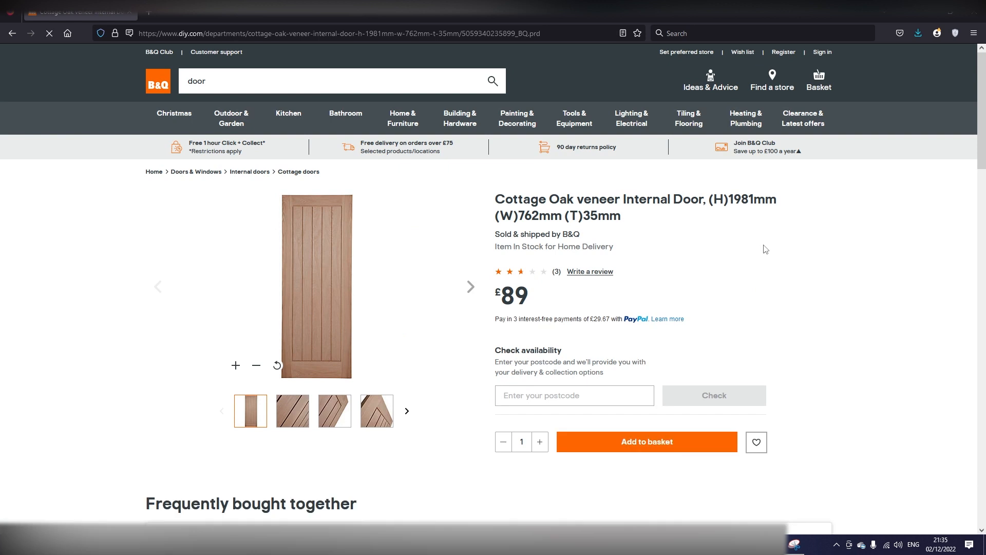
Step: Check the oak veneer door's height, width and thickness in the product title
{"action": "scroll", "coordinate": [668, 242], "scroll_direction": "down", "scroll_amount": 2}
{"action": "scroll", "coordinate": [352, 319], "scroll_direction": "up", "scroll_amount": 2}
{"action": "left_click_drag", "start_coordinate": [708, 206], "coordinate": [700, 226]}
{"action": "left_click", "coordinate": [699, 229]}
{"action": "left_click_drag", "start_coordinate": [729, 200], "coordinate": [777, 199]}
{"action": "left_click_drag", "start_coordinate": [519, 215], "coordinate": [625, 220]}
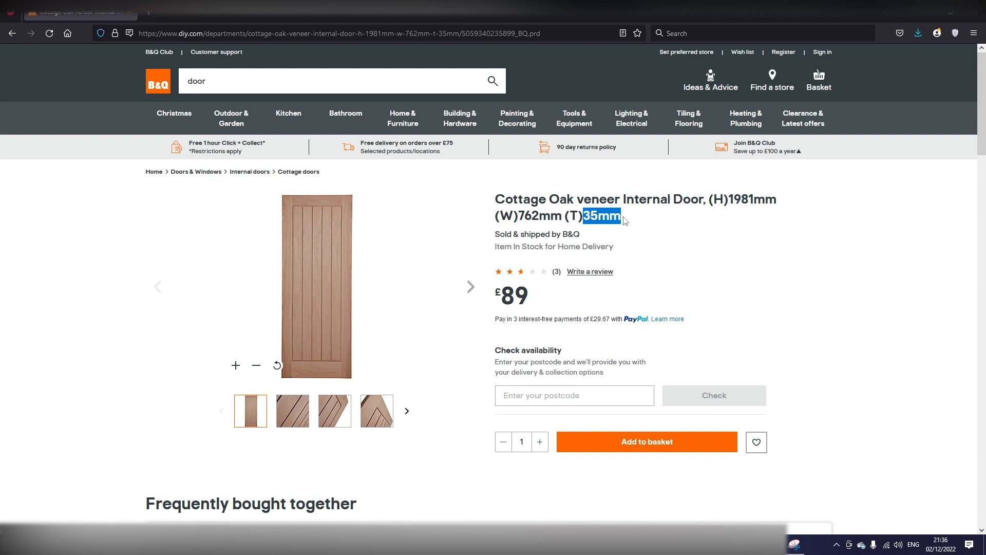
{"action": "left_click", "coordinate": [686, 229]}
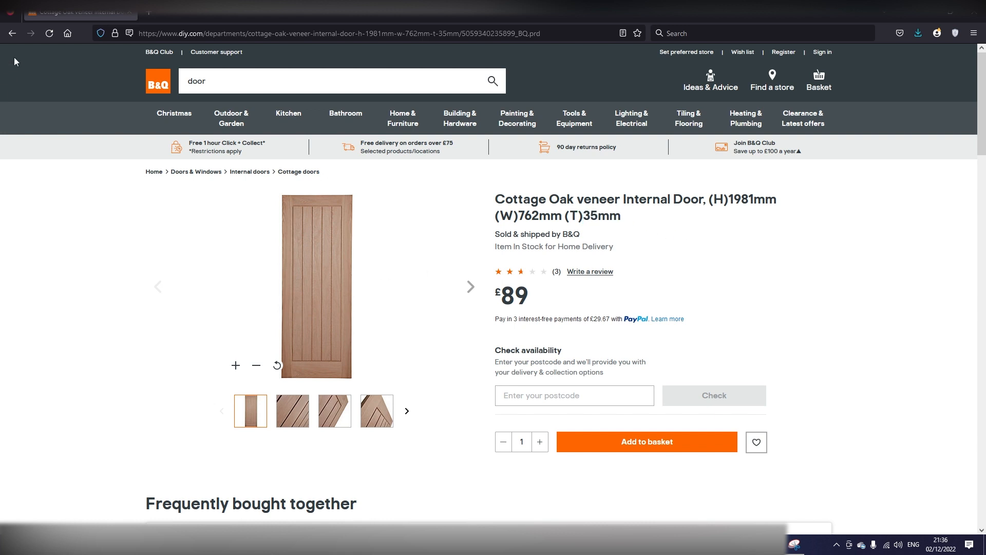
Step: Arrange the browser with the door's product page and the Maya window side by side
{"action": "left_click", "coordinate": [950, 16]}
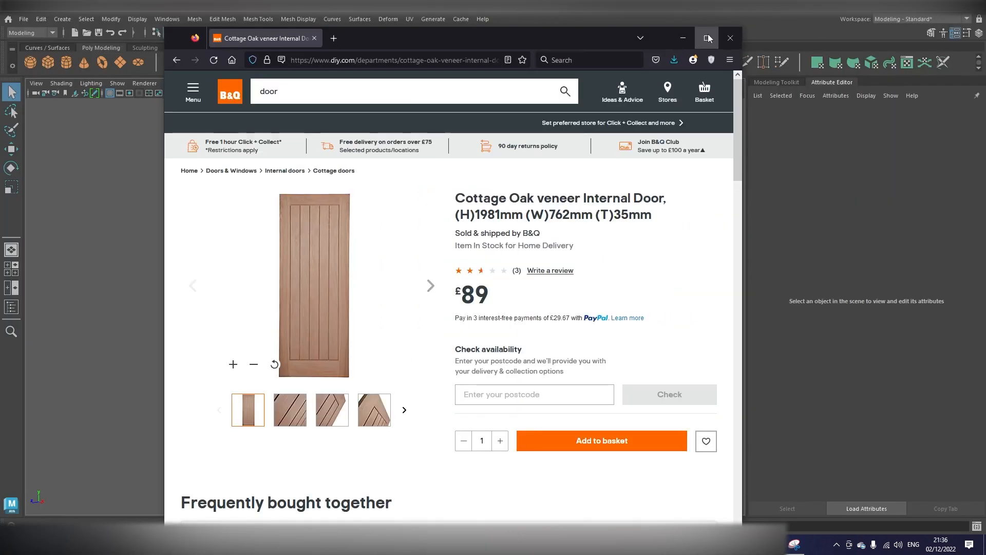
{"action": "key", "text": "super+Right"}
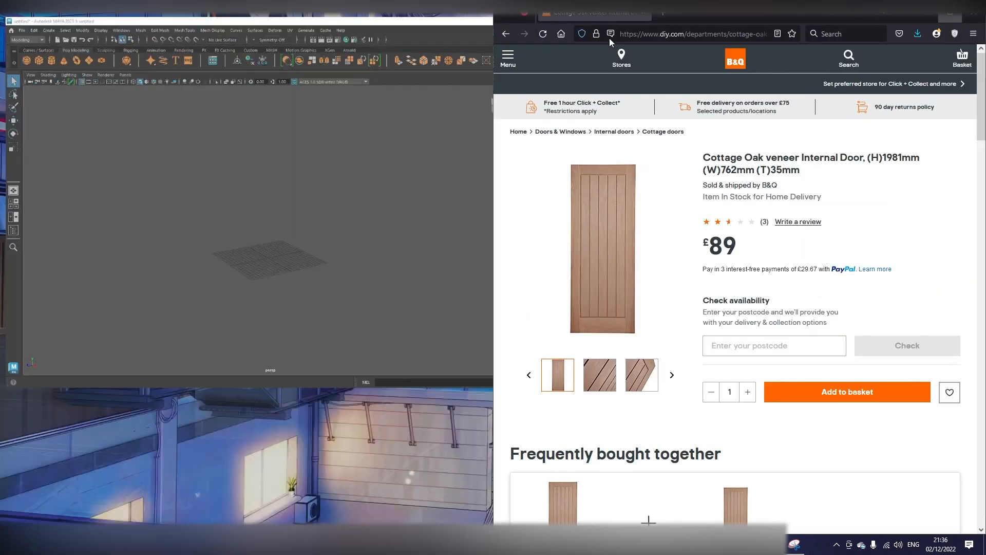
{"action": "left_click", "coordinate": [137, 76]}
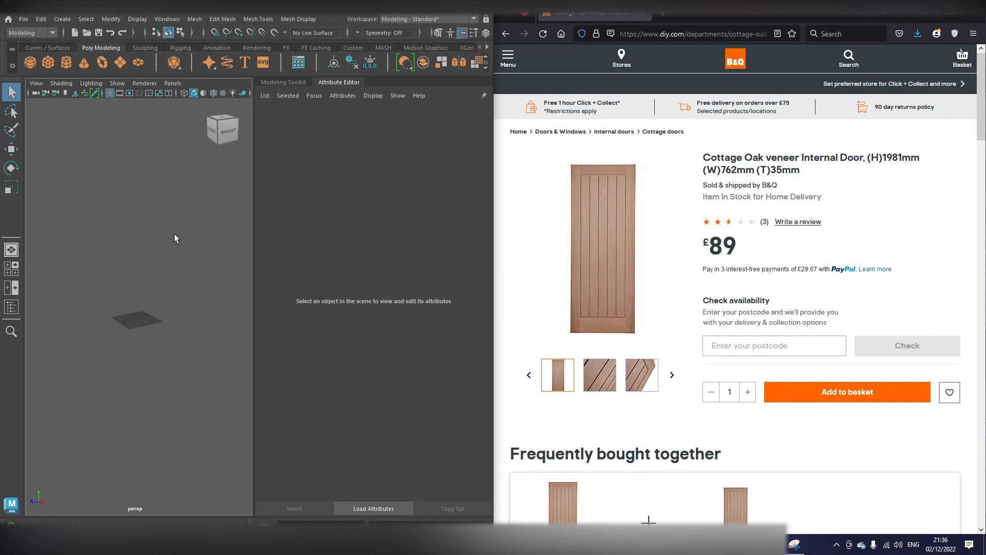
Step: Create a polygon cube in Maya and set its width to 76.2 to match the door's listed width
{"action": "left_click", "coordinate": [48, 62]}
{"action": "left_click", "coordinate": [356, 182]}
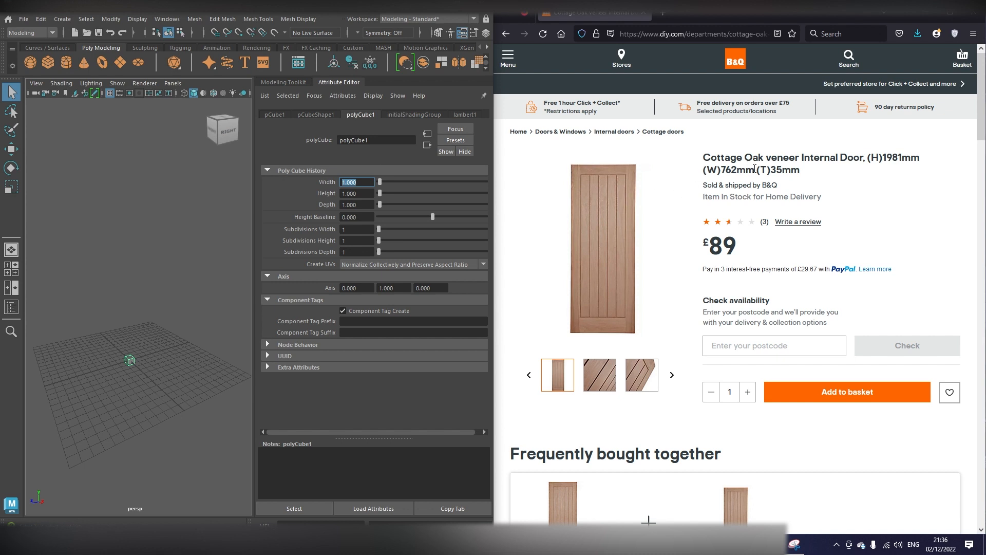
{"action": "double_click", "coordinate": [729, 170]}
{"action": "left_click", "coordinate": [343, 182]}
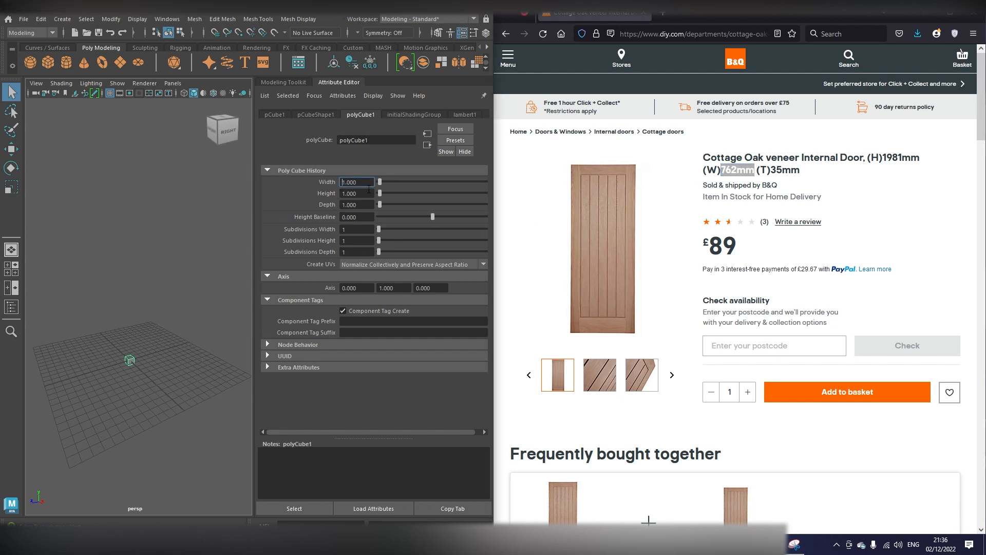
{"action": "left_click_drag", "start_coordinate": [375, 181], "coordinate": [315, 180]}
{"action": "type", "text": "76.2"}
{"action": "key", "text": "Return"}
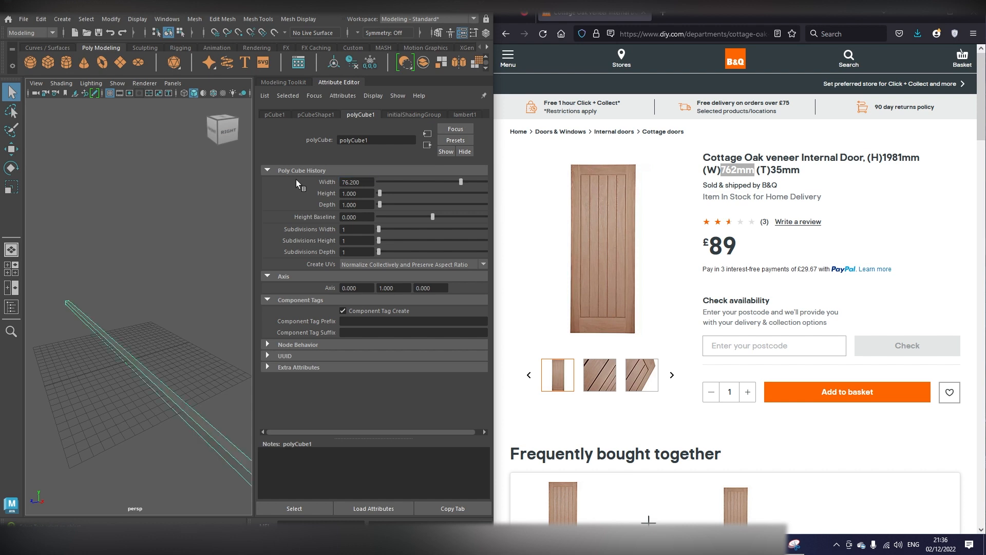
Step: Set the polygon cube's height to 198.1 to match the door's listed height
{"action": "scroll", "coordinate": [113, 300], "scroll_direction": "down", "scroll_amount": 5}
{"action": "left_click_drag", "start_coordinate": [114, 301], "coordinate": [193, 304], "text": "alt"}
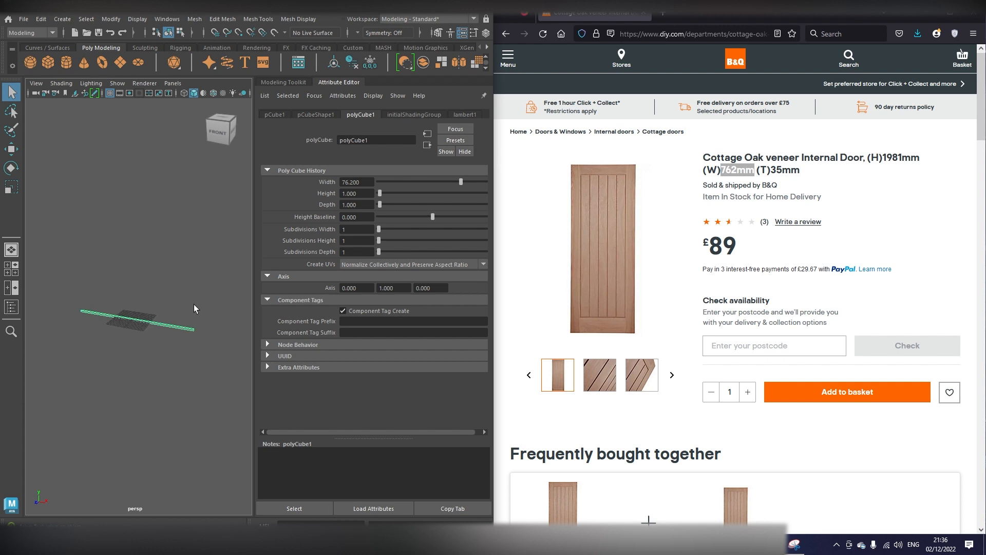
{"action": "left_click", "coordinate": [364, 192]}
{"action": "type", "text": "198.1"}
{"action": "key", "text": "Return"}
{"action": "scroll", "coordinate": [194, 253], "scroll_direction": "down", "scroll_amount": 4}
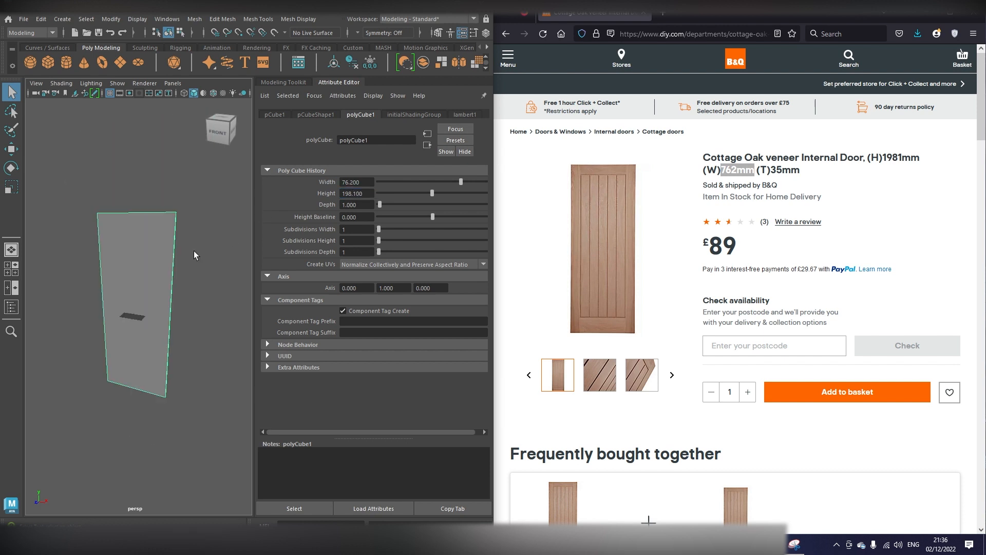
Step: Set the polygon cube's depth to 3.5 to match the door's thickness and hide the viewport grid
{"action": "left_click_drag", "start_coordinate": [193, 253], "coordinate": [123, 270], "text": "alt"}
{"action": "key", "text": "f"}
{"action": "left_click", "coordinate": [357, 204]}
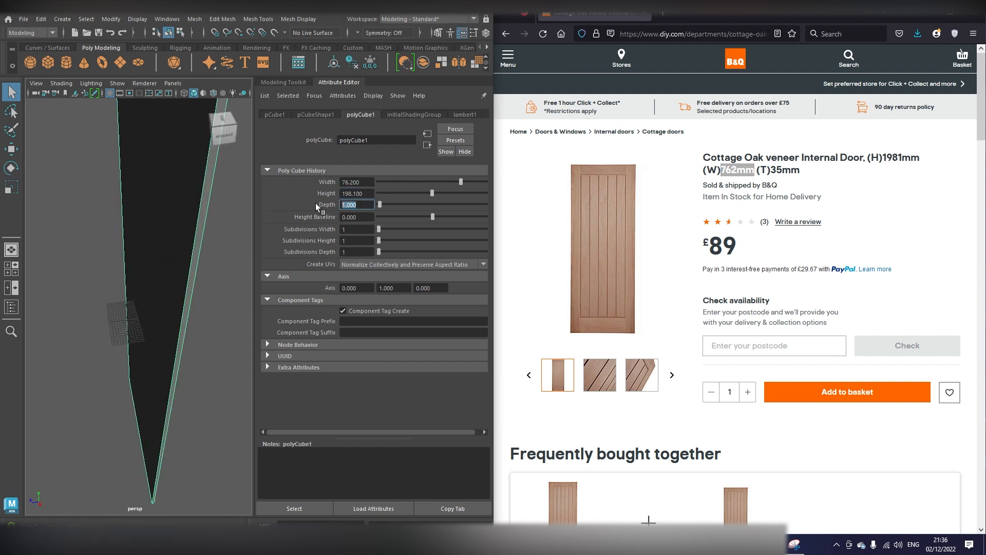
{"action": "type", "text": "3.5"}
{"action": "key", "text": "Return"}
{"action": "key", "text": "f"}
{"action": "left_click_drag", "start_coordinate": [145, 237], "coordinate": [196, 251], "text": "alt"}
{"action": "left_click", "coordinate": [110, 93]}
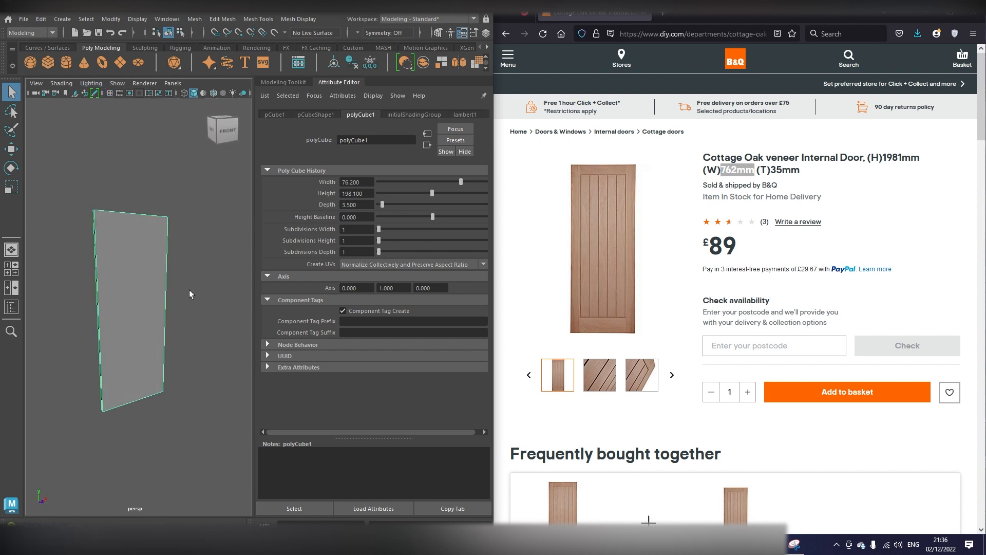
Step: Collapse the Attribute Editor to enlarge the viewport and compare the door block with the dimensions in the product title
{"action": "left_click", "coordinate": [335, 82]}
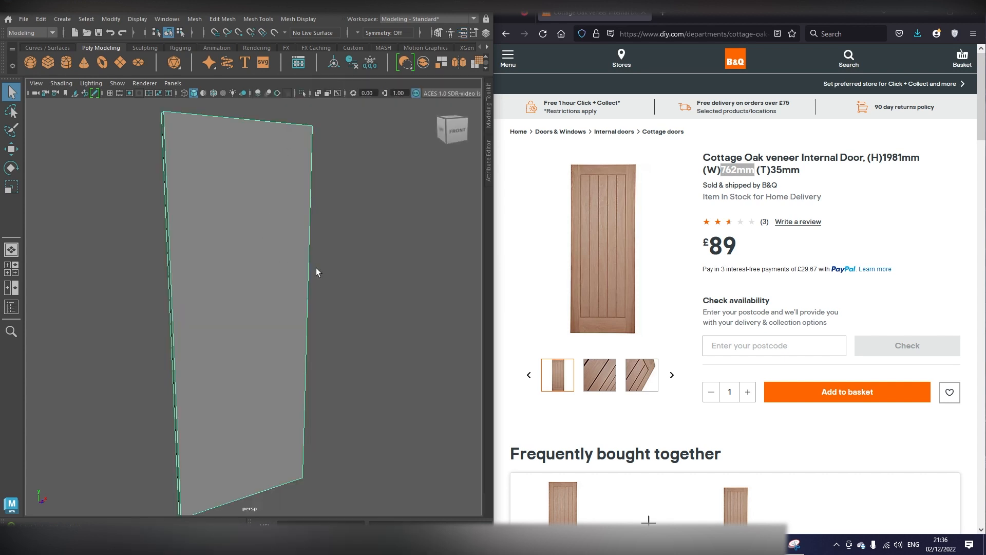
{"action": "left_click_drag", "start_coordinate": [316, 267], "coordinate": [282, 299], "text": "alt"}
{"action": "scroll", "coordinate": [358, 266], "scroll_direction": "down", "scroll_amount": 5}
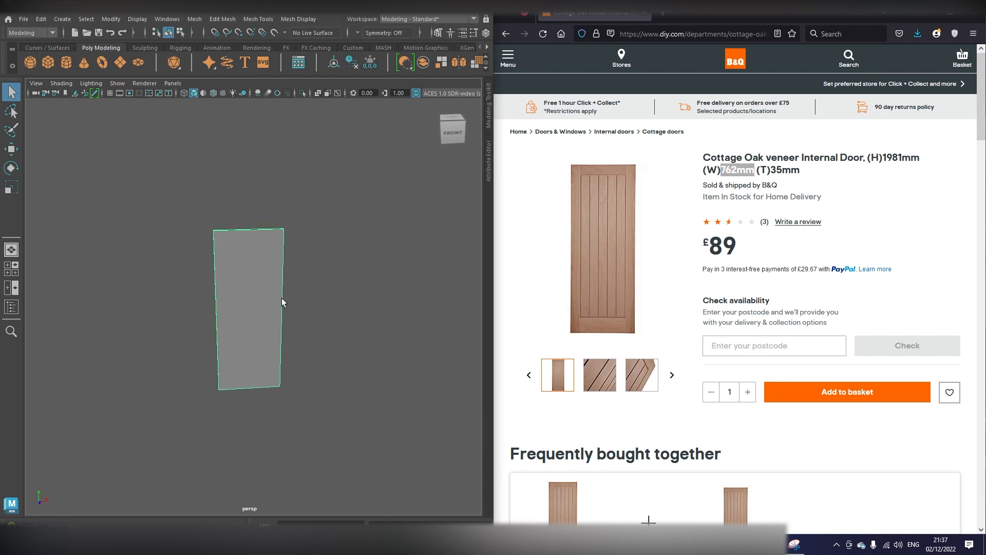
{"action": "left_click_drag", "start_coordinate": [841, 180], "coordinate": [686, 156]}
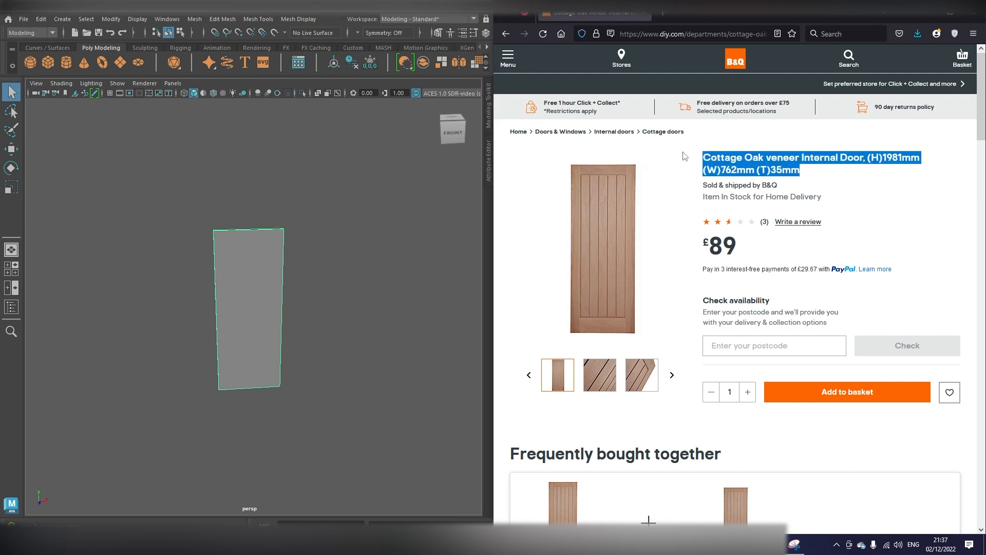
{"action": "left_click", "coordinate": [817, 177]}
{"action": "left_click_drag", "start_coordinate": [817, 177], "coordinate": [702, 166]}
Step: Duplicate the door block along the X axis so a copy stands beside it, and reselect the original block
{"action": "left_click", "coordinate": [278, 325]}
{"action": "key", "text": "w"}
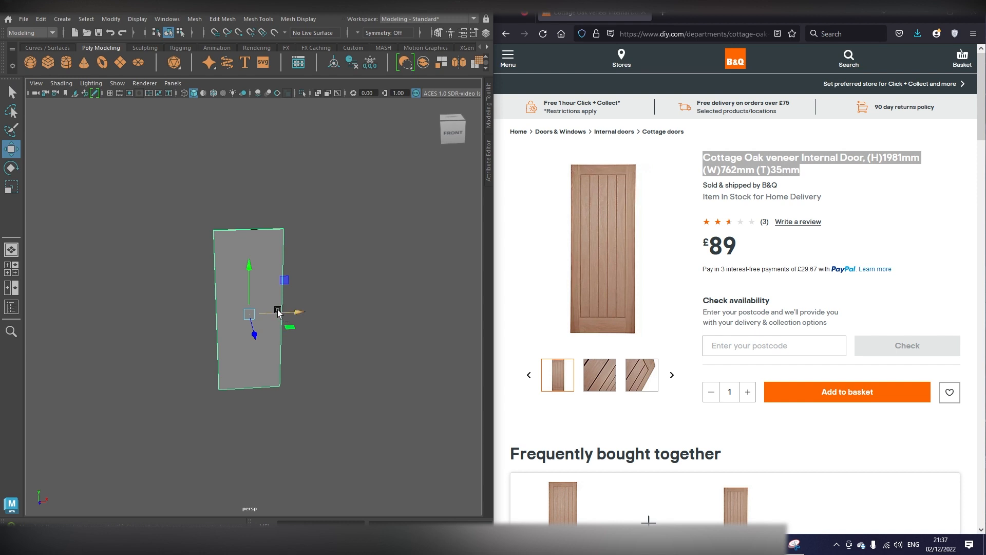
{"action": "left_click_drag", "start_coordinate": [278, 312], "coordinate": [370, 309], "text": "shift"}
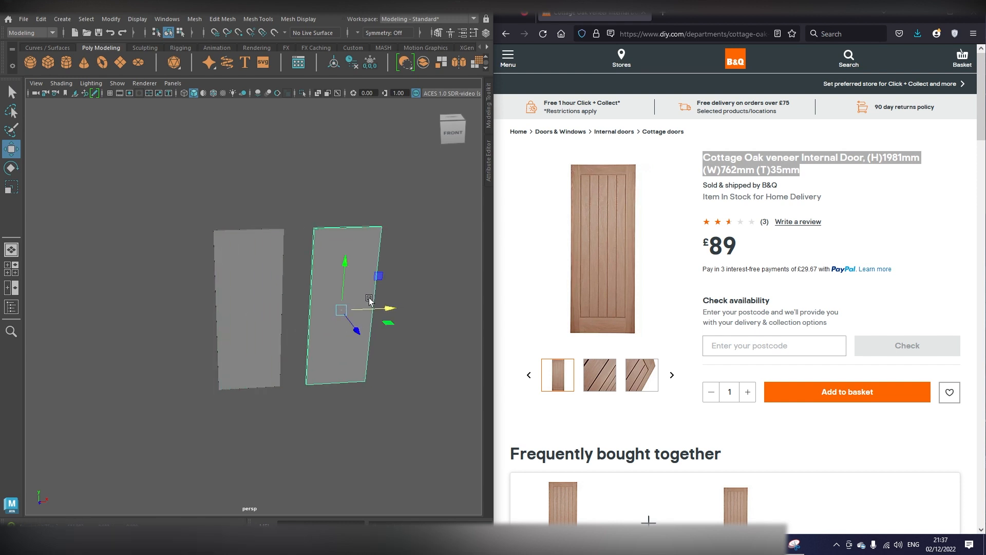
{"action": "left_click", "coordinate": [257, 278]}
{"action": "left_click_drag", "start_coordinate": [238, 294], "coordinate": [326, 325], "text": "alt"}
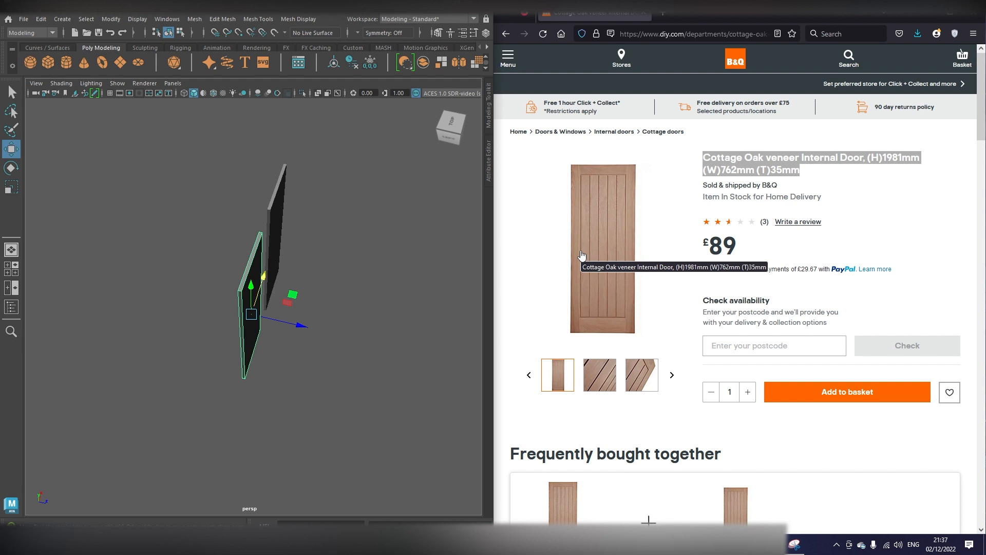
{"action": "scroll", "coordinate": [479, 260], "scroll_direction": "up", "scroll_amount": 2}
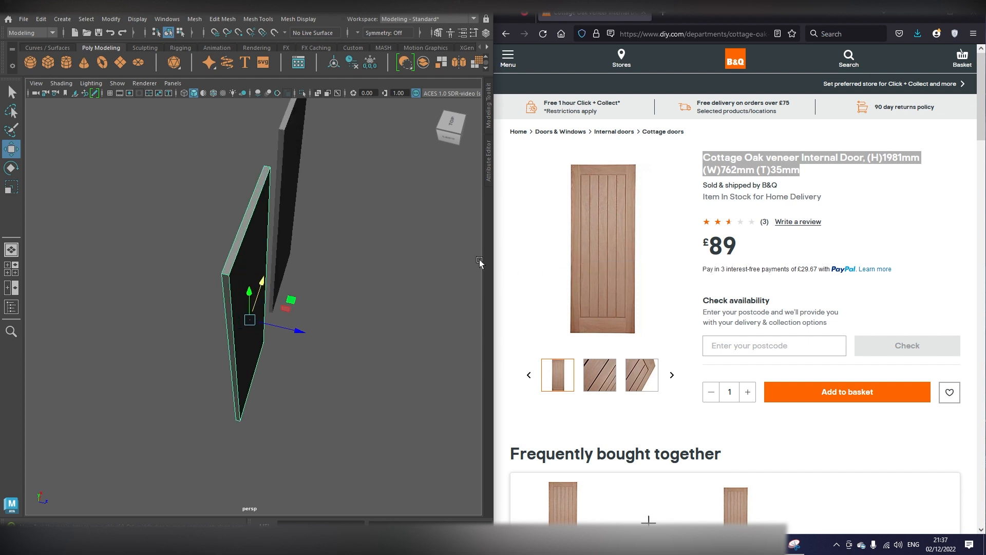
{"action": "left_click_drag", "start_coordinate": [301, 201], "coordinate": [223, 254], "text": "alt"}
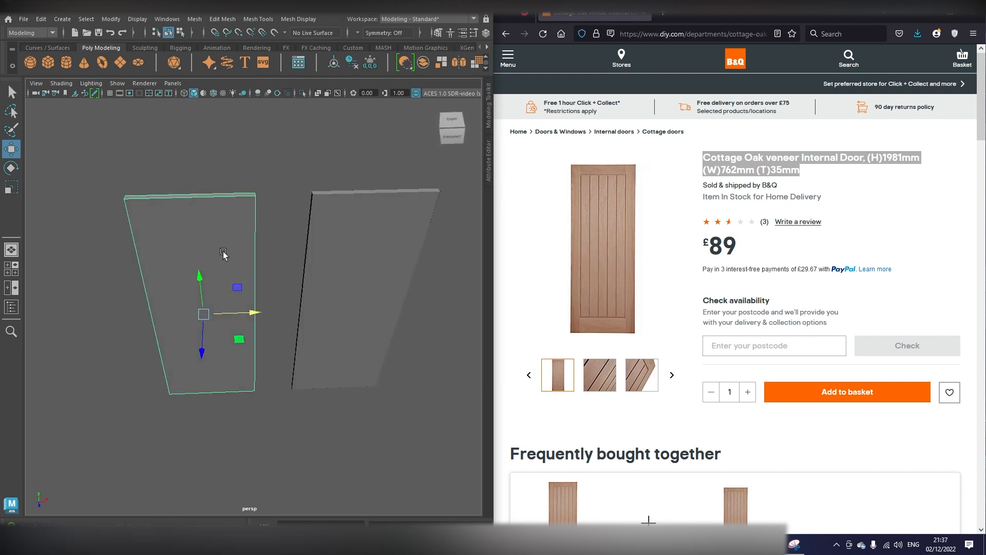
{"action": "left_click_drag", "start_coordinate": [255, 314], "coordinate": [224, 243], "text": "alt"}
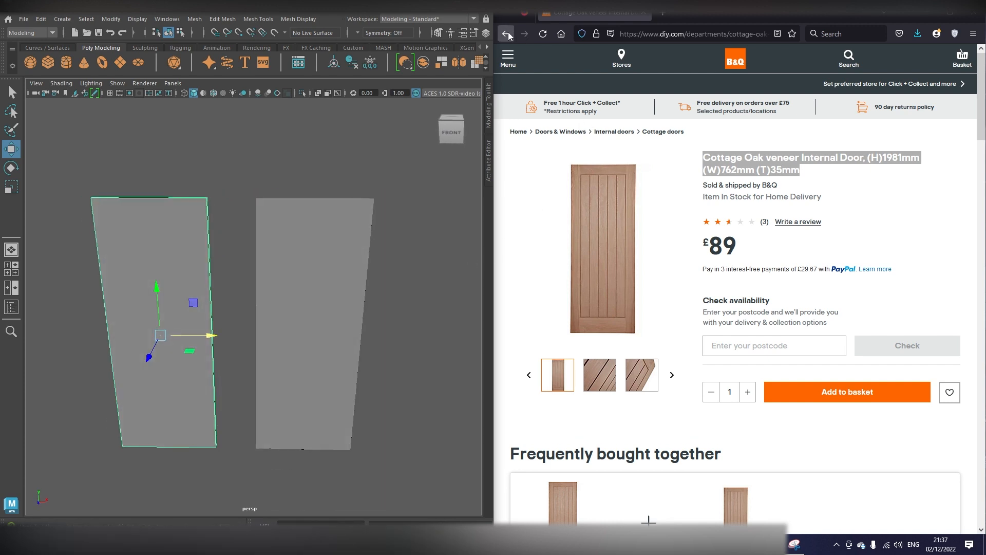
Step: Save the oak door's product photo as a WebP image in the Door folder on the Desktop
{"action": "right_click", "coordinate": [586, 203]}
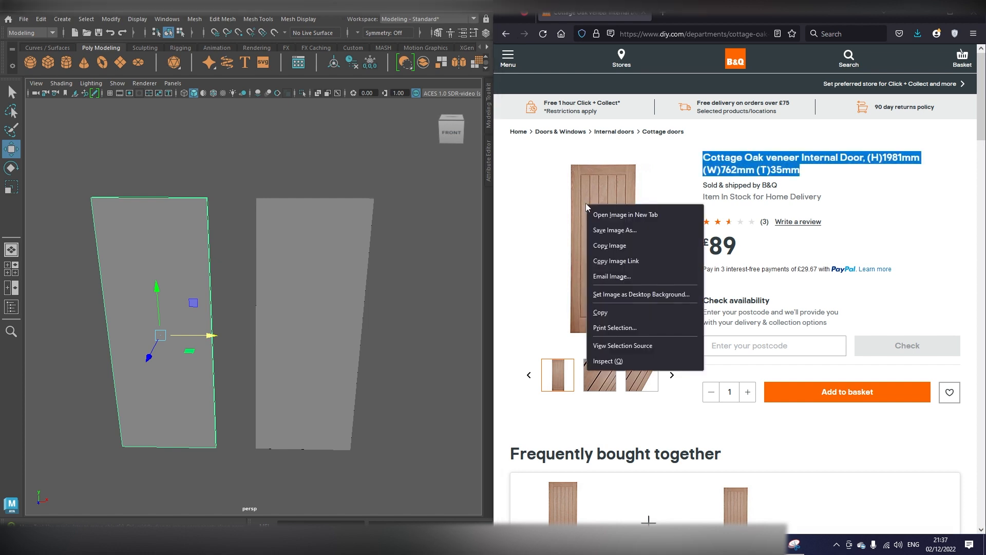
{"action": "left_click", "coordinate": [626, 232]}
{"action": "left_click", "coordinate": [610, 239]}
{"action": "left_click", "coordinate": [651, 205]}
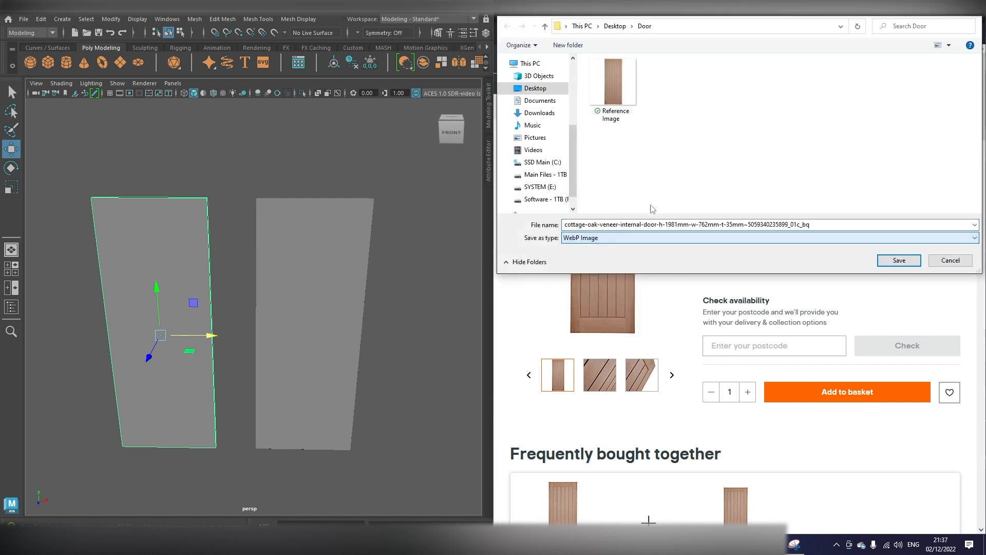
{"action": "key", "text": "Return"}
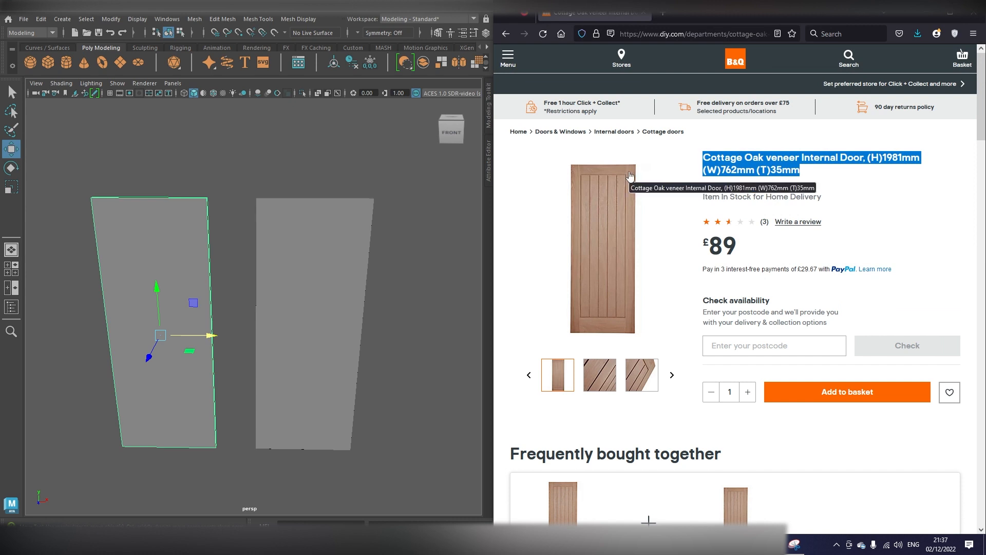
Step: Review the two door blocks against the oak door's product page and the snipped reference photo
{"action": "left_click_drag", "start_coordinate": [319, 220], "coordinate": [235, 279], "text": "alt"}
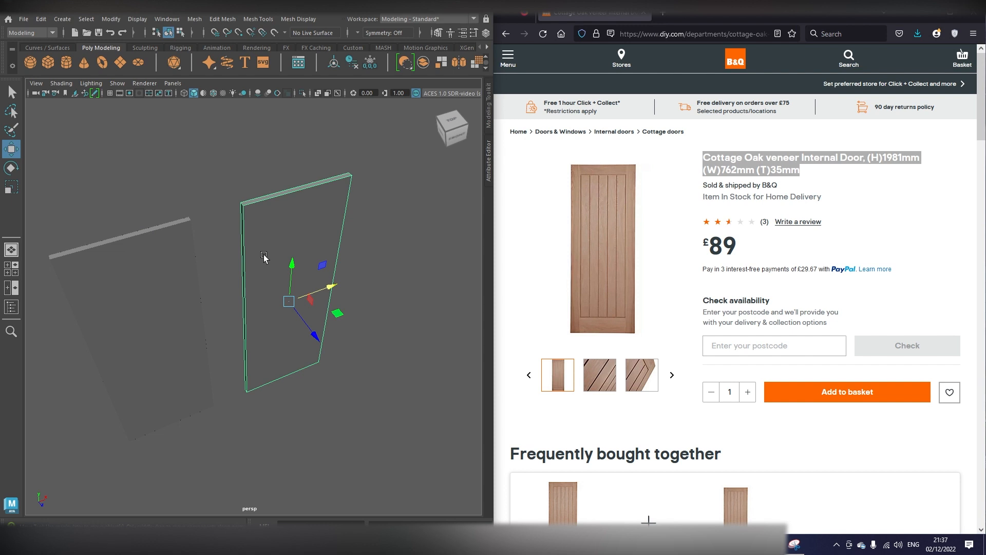
{"action": "scroll", "coordinate": [645, 344], "scroll_direction": "down", "scroll_amount": 4}
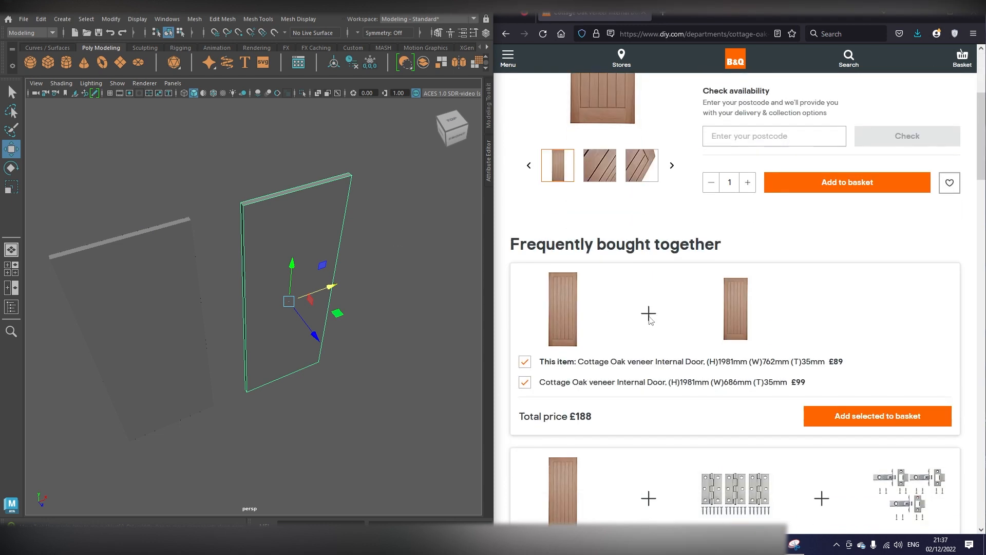
{"action": "scroll", "coordinate": [649, 317], "scroll_direction": "up", "scroll_amount": 3}
{"action": "left_click", "coordinate": [795, 546]}
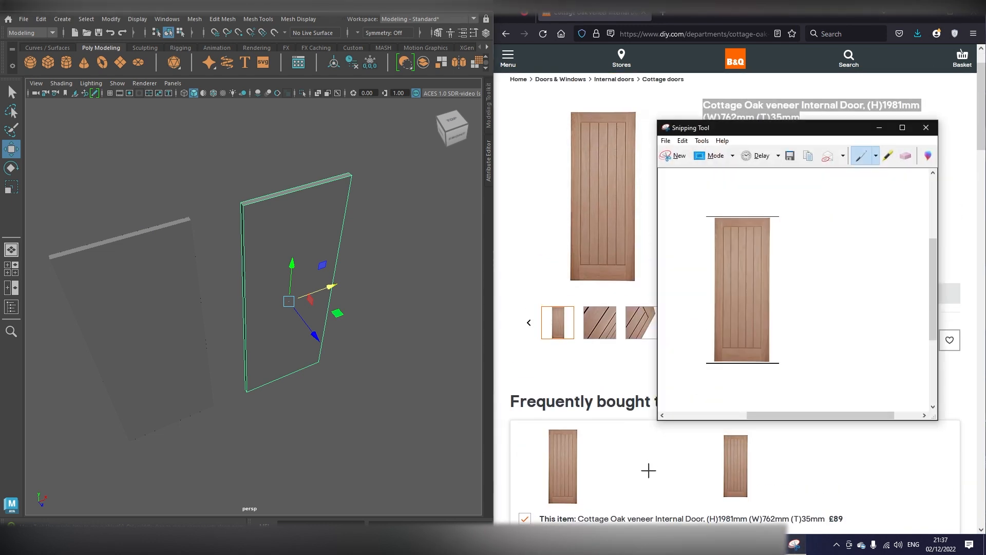
{"action": "left_click", "coordinate": [879, 127]}
{"action": "left_click", "coordinate": [433, 249]}
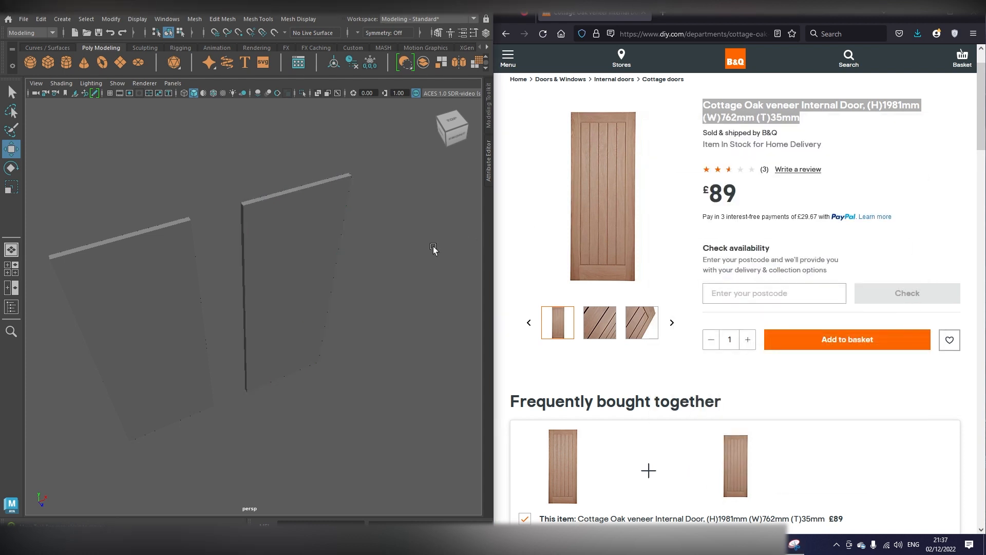
{"action": "left_click_drag", "start_coordinate": [370, 283], "coordinate": [399, 262], "text": "alt"}
{"action": "left_click", "coordinate": [506, 33]}
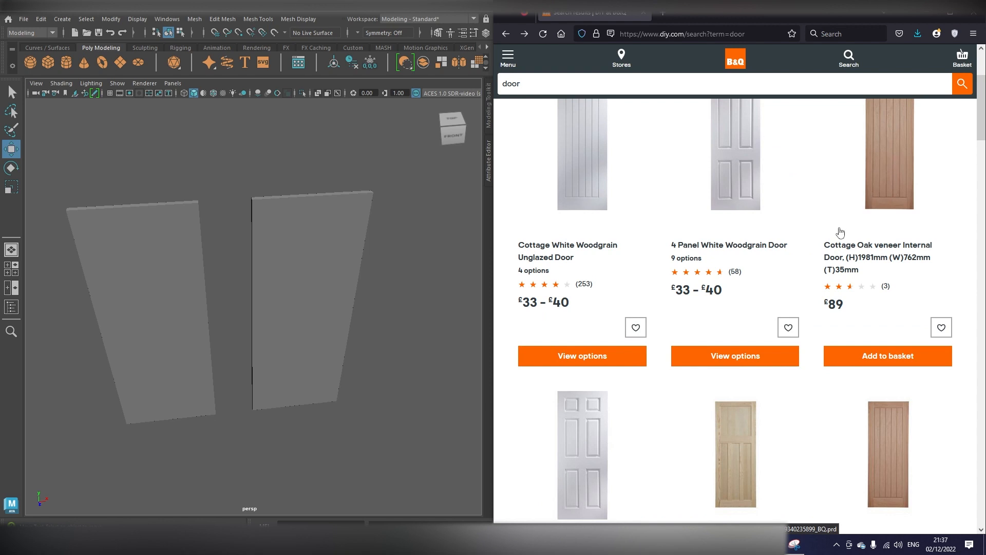
{"action": "left_click", "coordinate": [861, 264]}
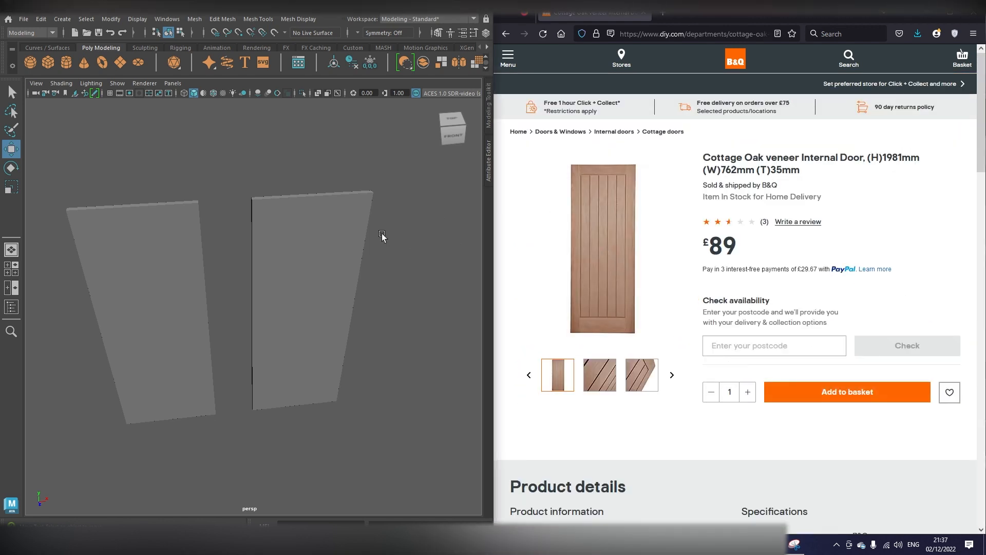
Step: Enlarge the Maya window, show the four-view layout and bring both door blocks into the front view
{"action": "left_click", "coordinate": [457, 6]}
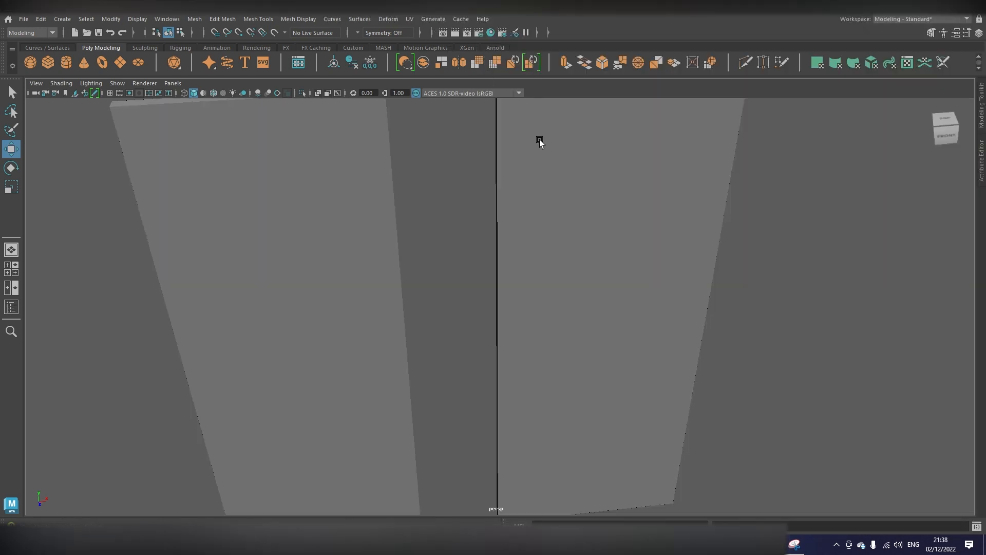
{"action": "scroll", "coordinate": [712, 282], "scroll_direction": "down", "scroll_amount": 3}
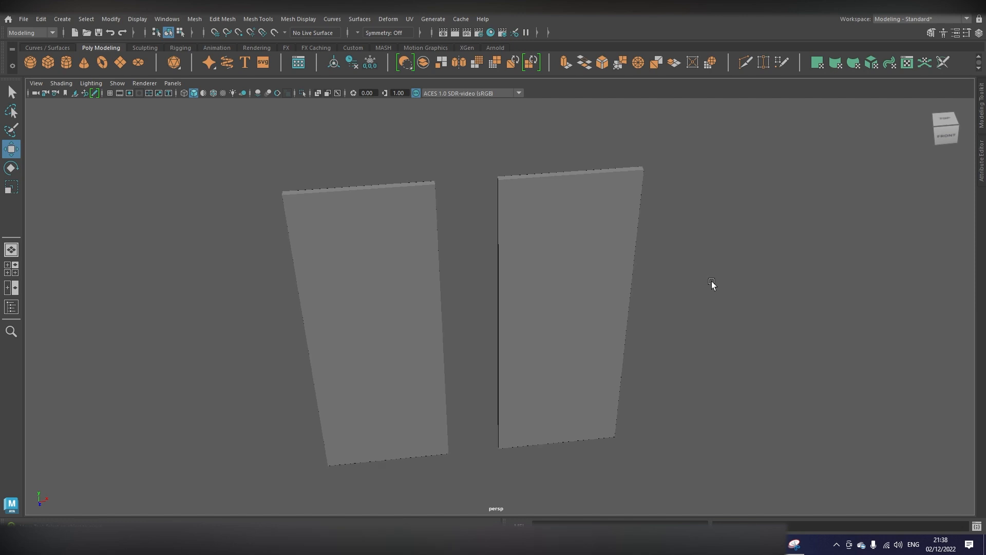
{"action": "key", "text": "space"}
{"action": "scroll", "coordinate": [310, 402], "scroll_direction": "down", "scroll_amount": 8}
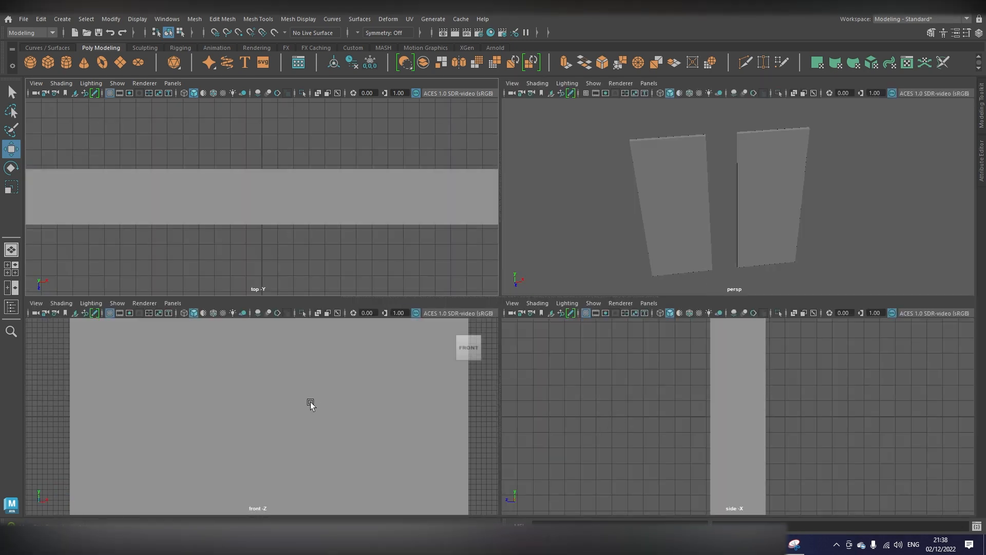
{"action": "scroll", "coordinate": [311, 402], "scroll_direction": "up", "scroll_amount": 5}
{"action": "middle_click_drag", "start_coordinate": [312, 410], "coordinate": [229, 431], "text": "alt"}
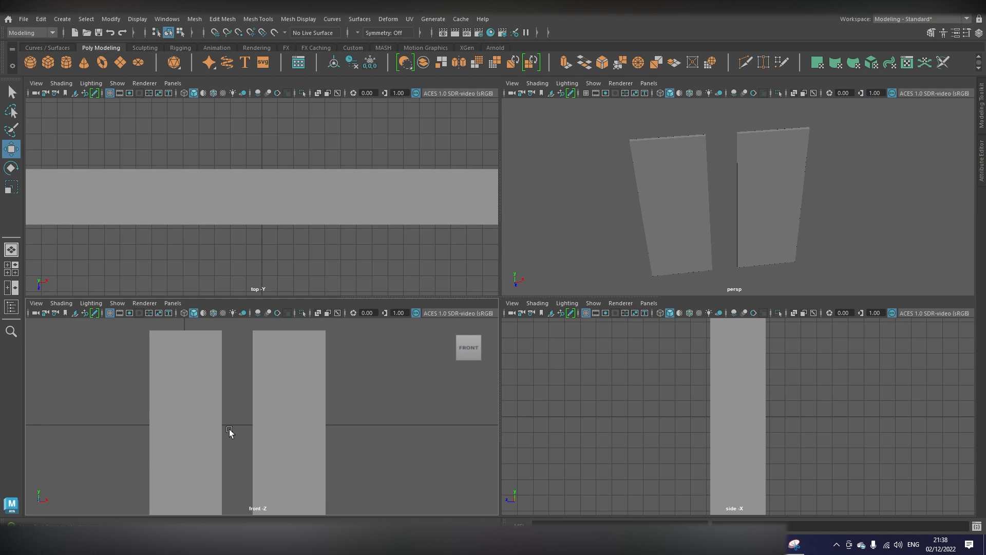
{"action": "scroll", "coordinate": [263, 205], "scroll_direction": "down", "scroll_amount": 2}
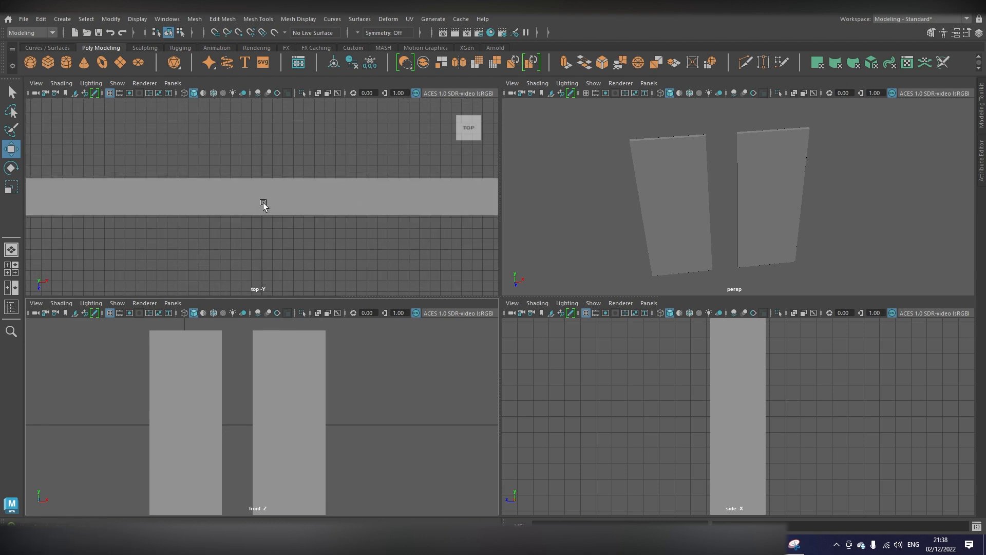
{"action": "middle_click_drag", "start_coordinate": [350, 409], "coordinate": [337, 385], "text": "alt"}
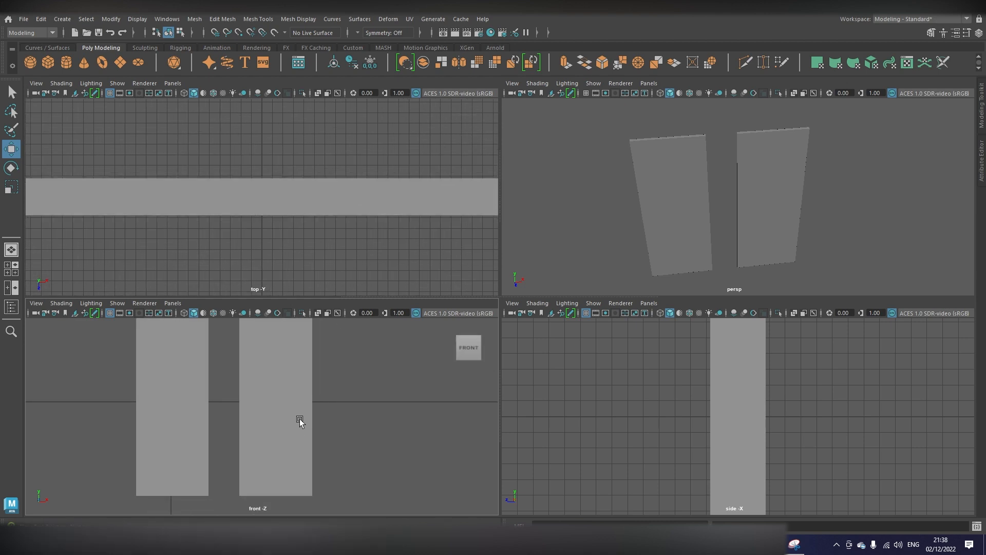
{"action": "middle_click_drag", "start_coordinate": [407, 408], "coordinate": [393, 420], "text": "alt"}
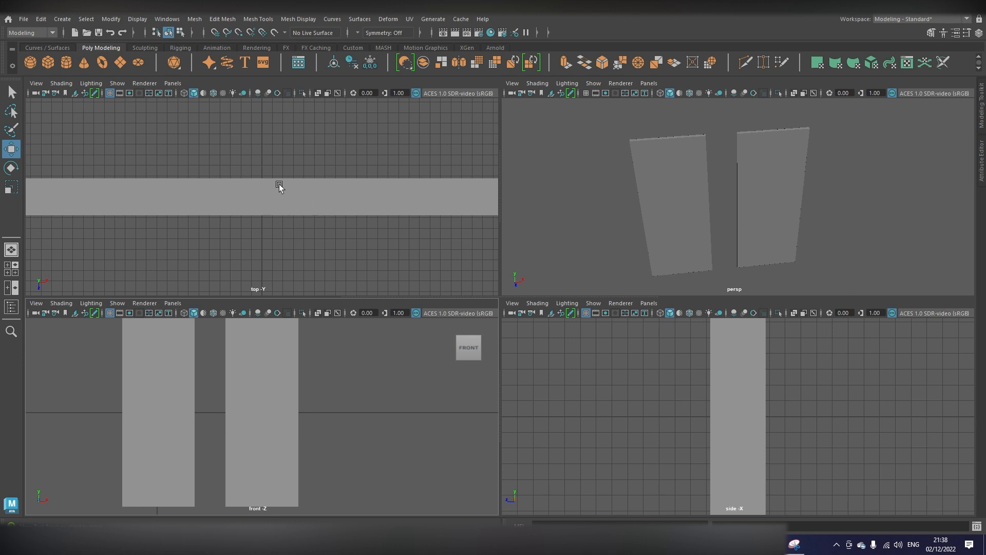
Step: Change the top view to a front view, select the door block away from the origin and frame it
{"action": "key", "text": "space"}
{"action": "left_click_drag", "start_coordinate": [280, 186], "coordinate": [281, 214]}
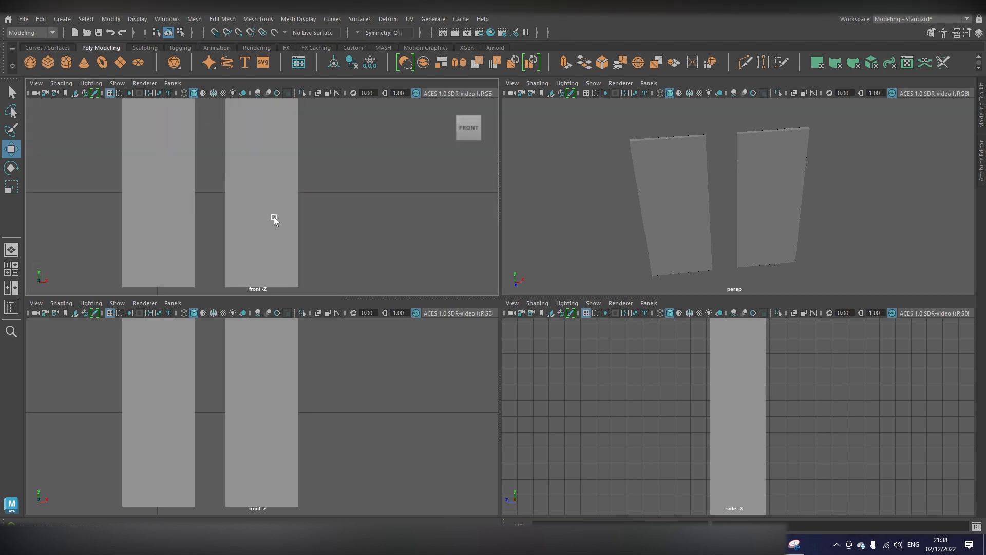
{"action": "scroll", "coordinate": [274, 219], "scroll_direction": "down", "scroll_amount": 3}
{"action": "scroll", "coordinate": [271, 221], "scroll_direction": "up", "scroll_amount": 5}
{"action": "left_click", "coordinate": [271, 220]}
{"action": "key", "text": "f"}
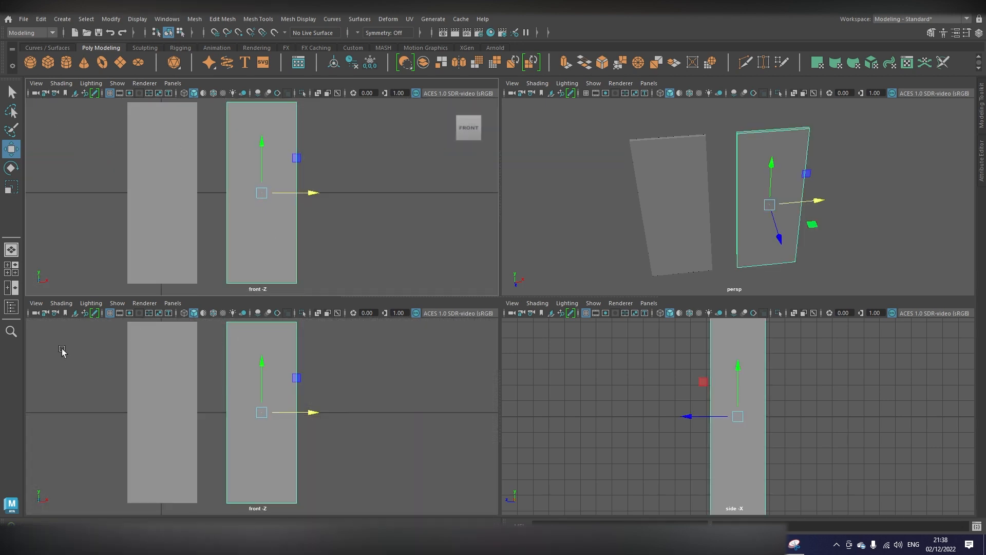
Step: Import Ref.PNG from the Desktop's Door folder as an image plane in the front view
{"action": "left_click", "coordinate": [36, 83]}
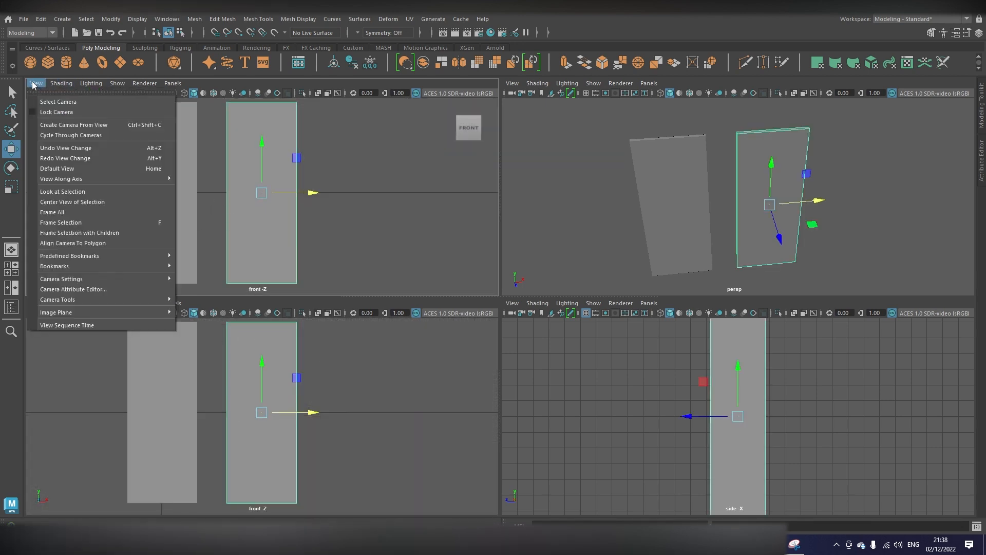
{"action": "mouse_move", "coordinate": [67, 313]}
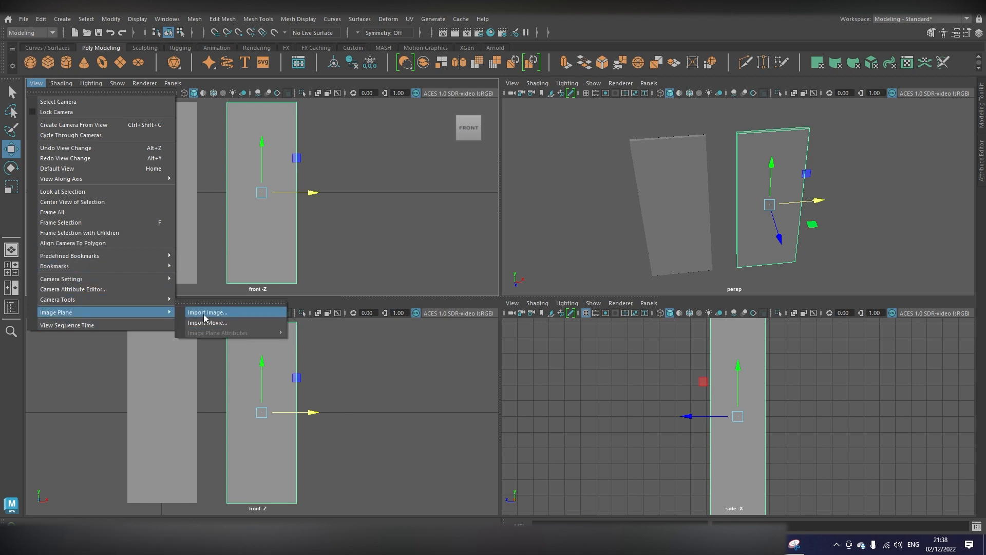
{"action": "left_click", "coordinate": [206, 312]}
{"action": "left_click", "coordinate": [124, 162]}
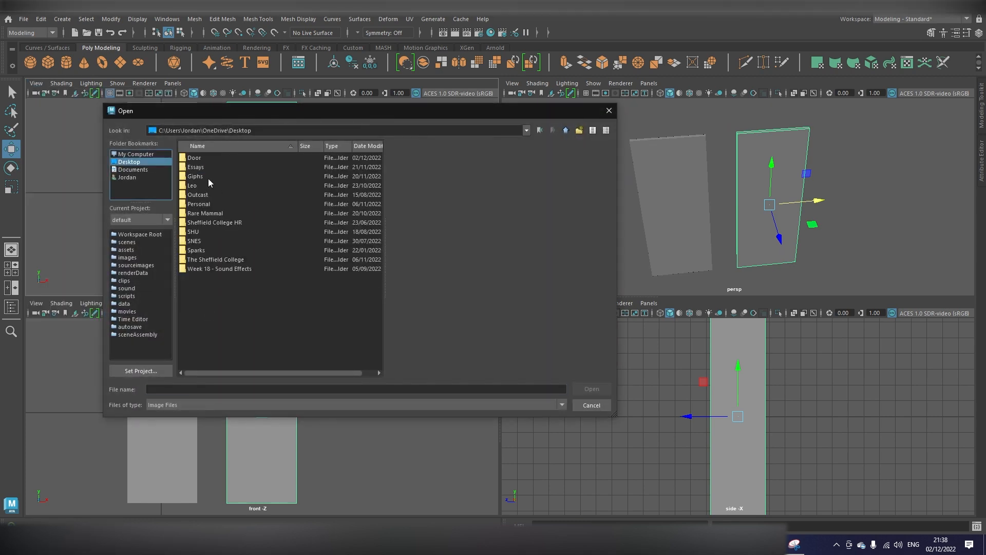
{"action": "double_click", "coordinate": [195, 158]}
{"action": "left_click", "coordinate": [204, 161]}
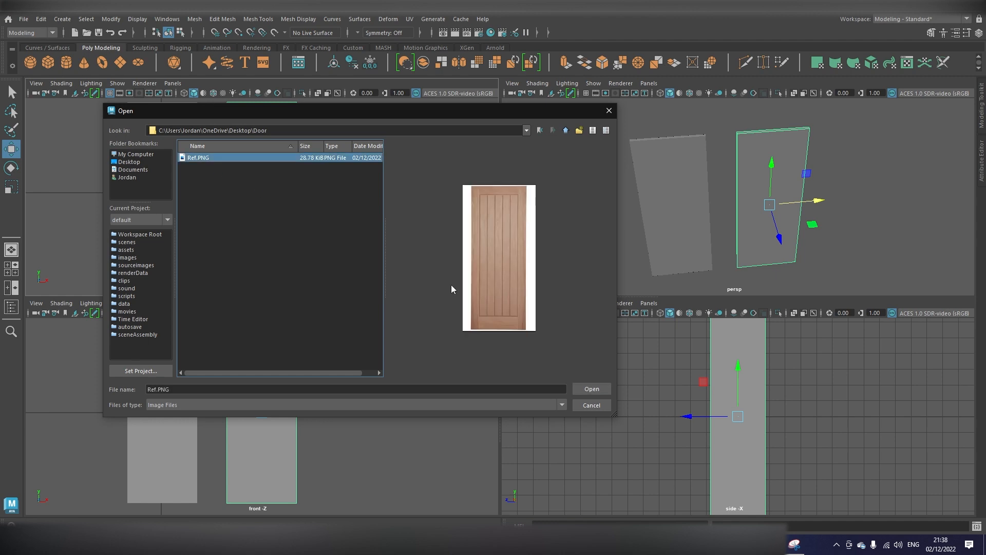
{"action": "left_click", "coordinate": [586, 387]}
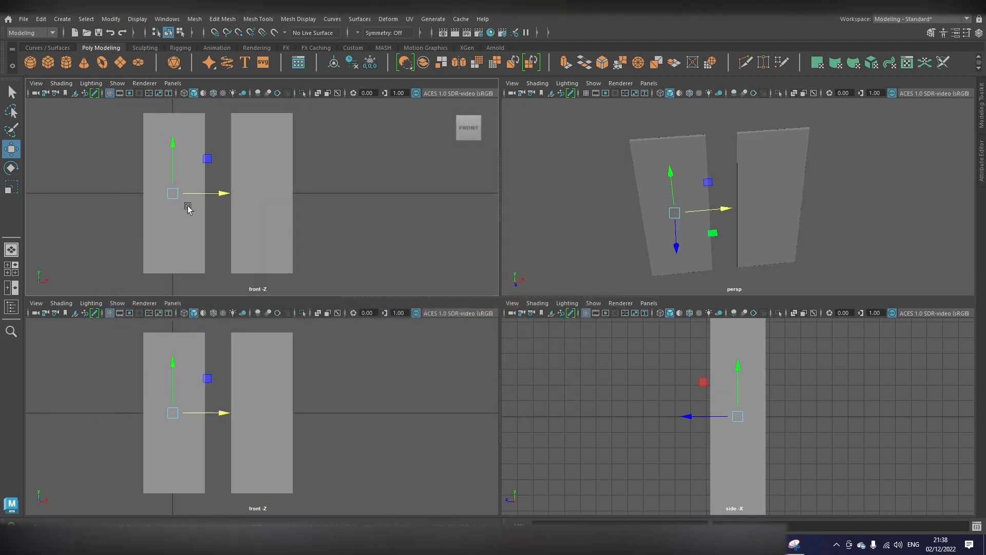
Step: Show the upper front view in wireframe and scale the reference image plane up uniformly to match the door block's outline
{"action": "key", "text": "4"}
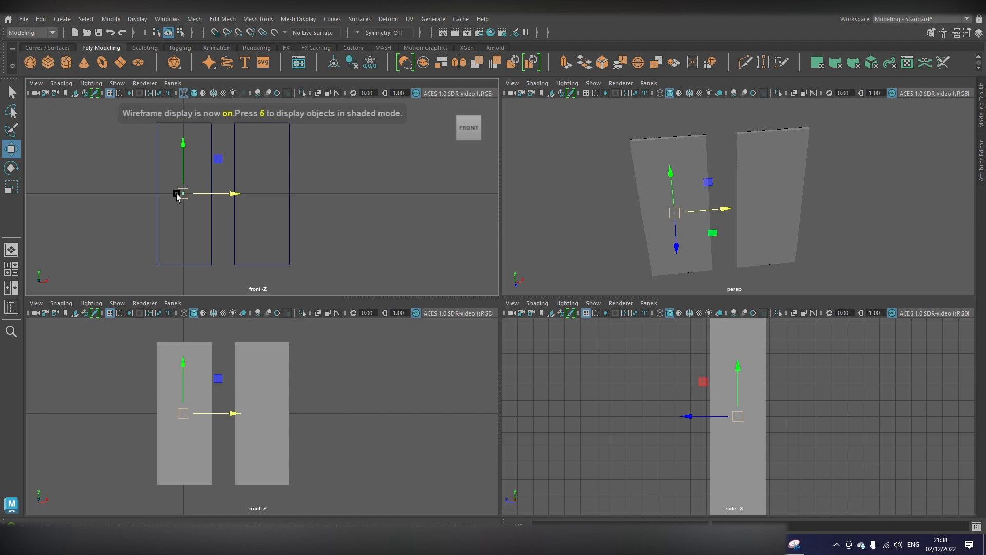
{"action": "key", "text": "r"}
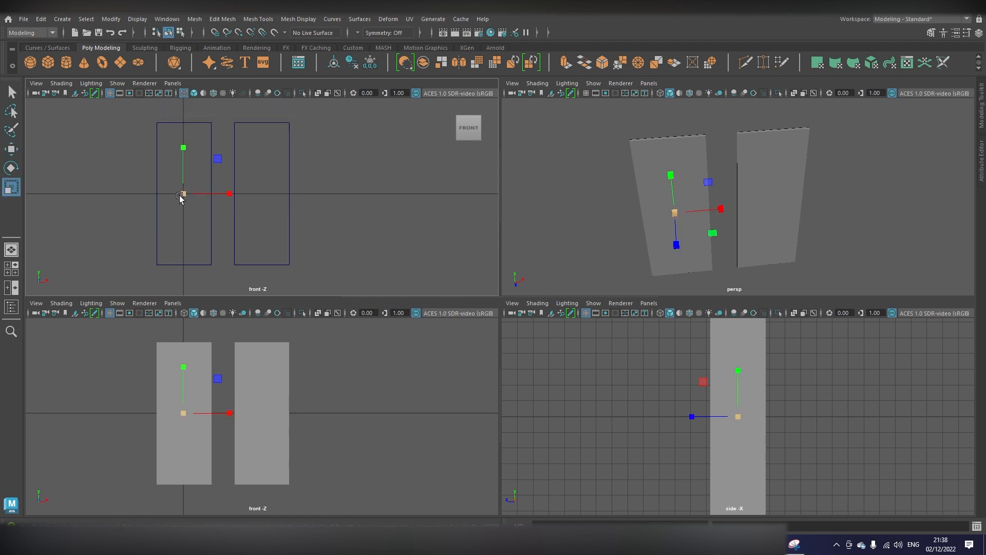
{"action": "left_click_drag", "start_coordinate": [185, 193], "coordinate": [266, 163]}
{"action": "scroll", "coordinate": [266, 163], "scroll_direction": "up", "scroll_amount": 2}
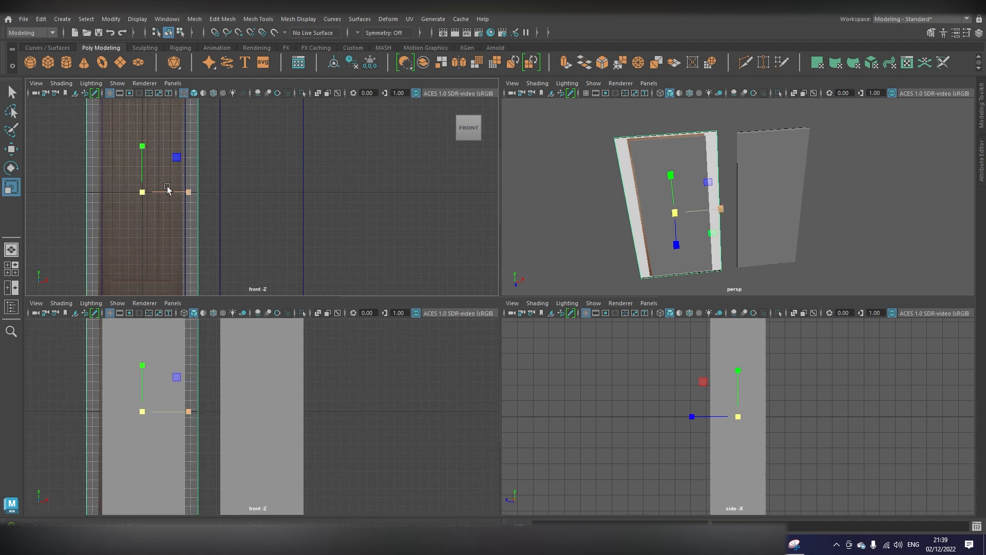
Step: Move the image plane along X onto the second door block and lower it slightly to line up its top edge
{"action": "key", "text": "w"}
{"action": "left_click_drag", "start_coordinate": [169, 191], "coordinate": [288, 192]}
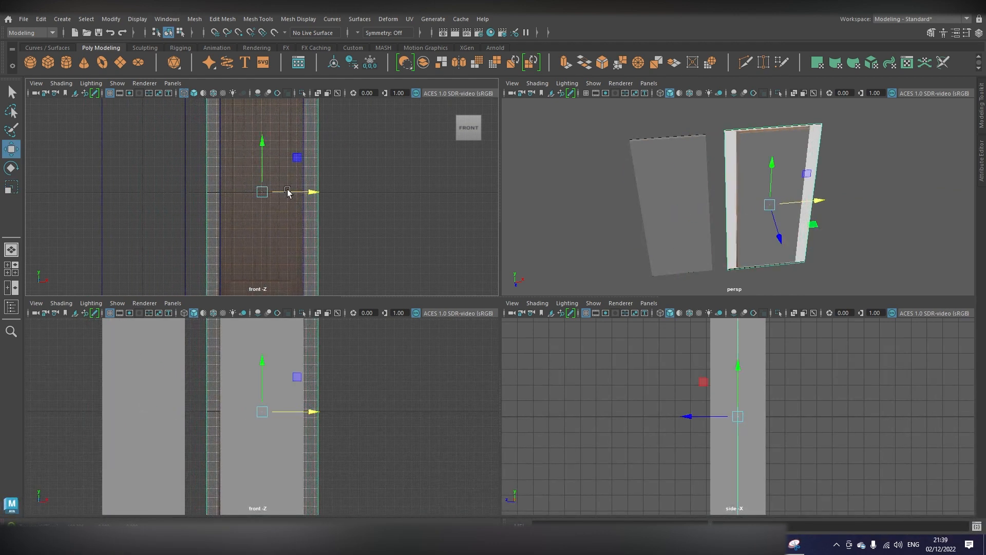
{"action": "middle_click_drag", "start_coordinate": [346, 154], "coordinate": [337, 226], "text": "alt"}
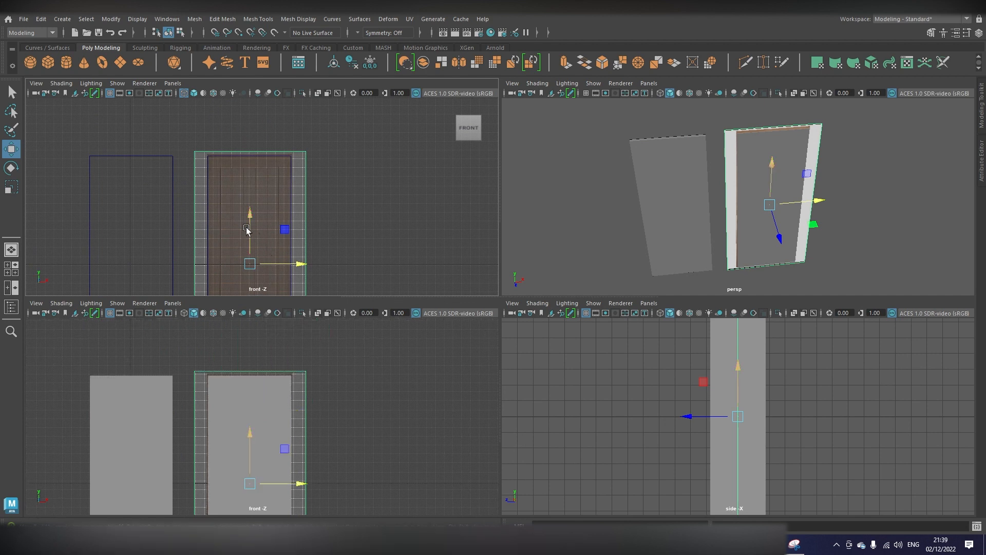
{"action": "left_click_drag", "start_coordinate": [248, 230], "coordinate": [248, 232]}
{"action": "middle_click_drag", "start_coordinate": [329, 250], "coordinate": [331, 220], "text": "alt"}
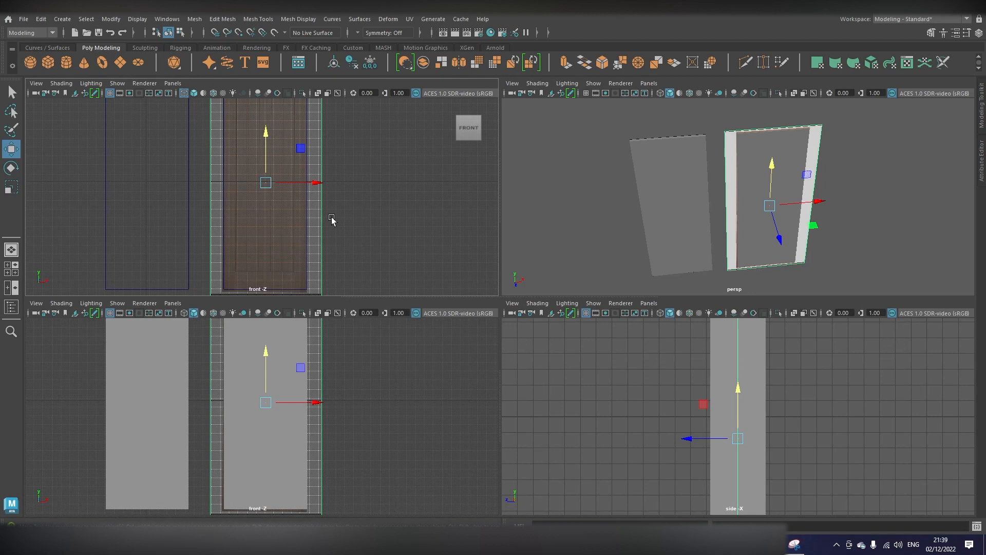
Step: Fine-tune the image plane's X position so the pictured door's sides match the block's outline, and frame it
{"action": "scroll", "coordinate": [331, 220], "scroll_direction": "up", "scroll_amount": 4}
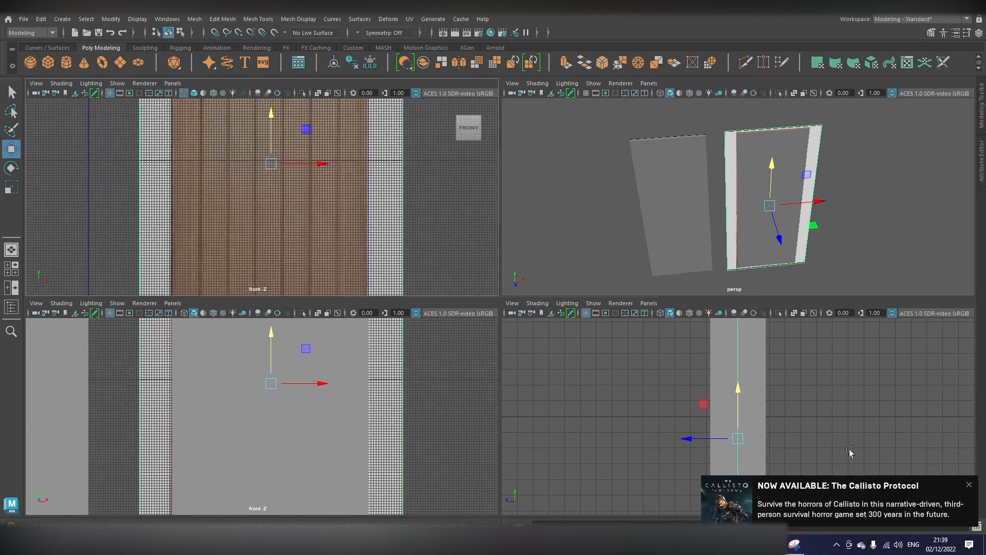
{"action": "left_click", "coordinate": [969, 488]}
{"action": "middle_click_drag", "start_coordinate": [327, 196], "coordinate": [339, 260], "text": "alt"}
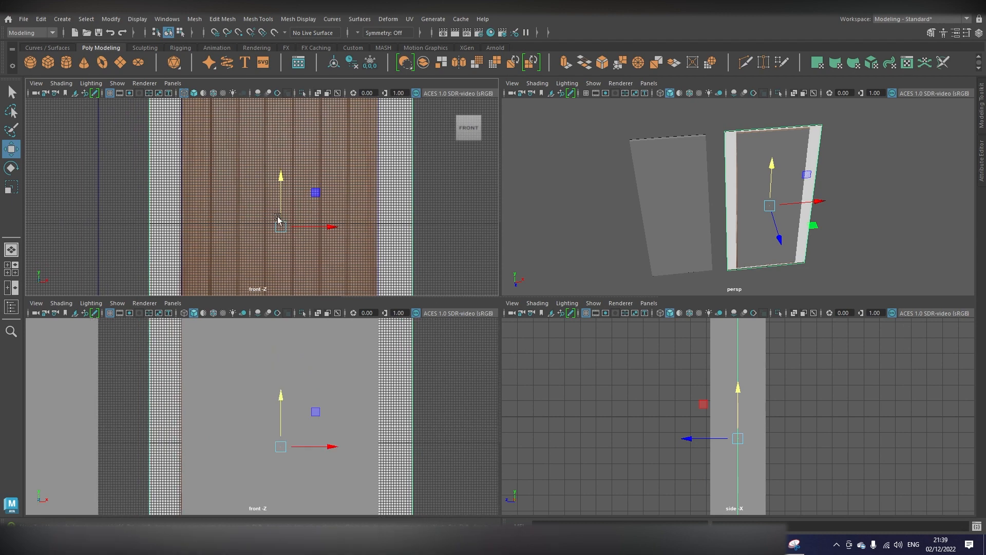
{"action": "left_click_drag", "start_coordinate": [311, 231], "coordinate": [317, 232]}
{"action": "key", "text": "f"}
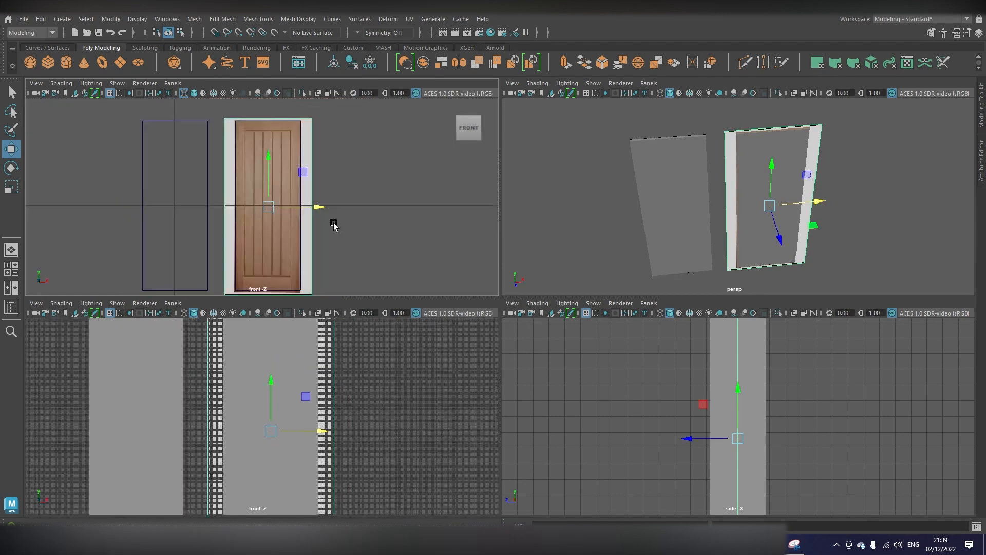
Step: Check the blocks against the image plane in perspective, select the block overlapping the reference and show the front view full-size
{"action": "left_click_drag", "start_coordinate": [774, 240], "coordinate": [740, 154], "text": "alt"}
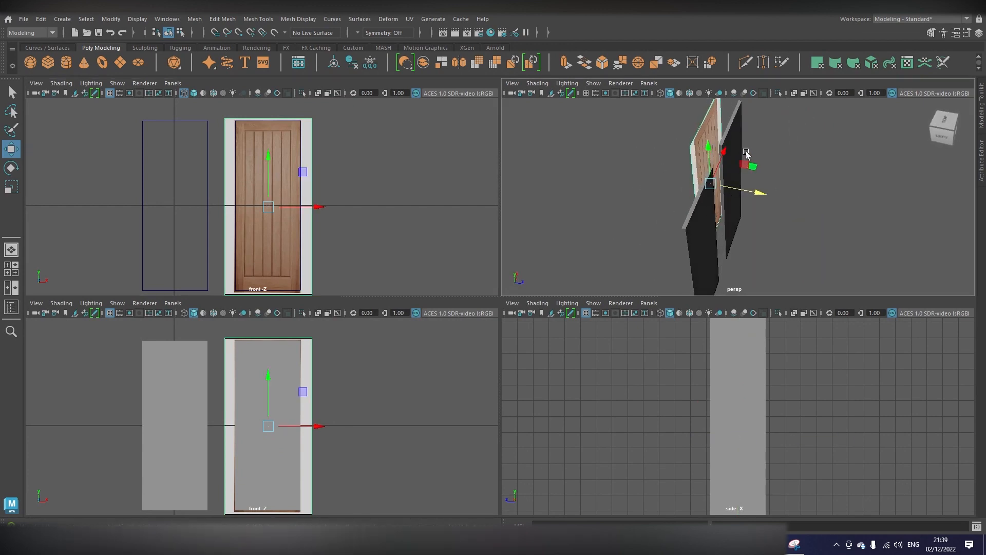
{"action": "left_click", "coordinate": [722, 145]}
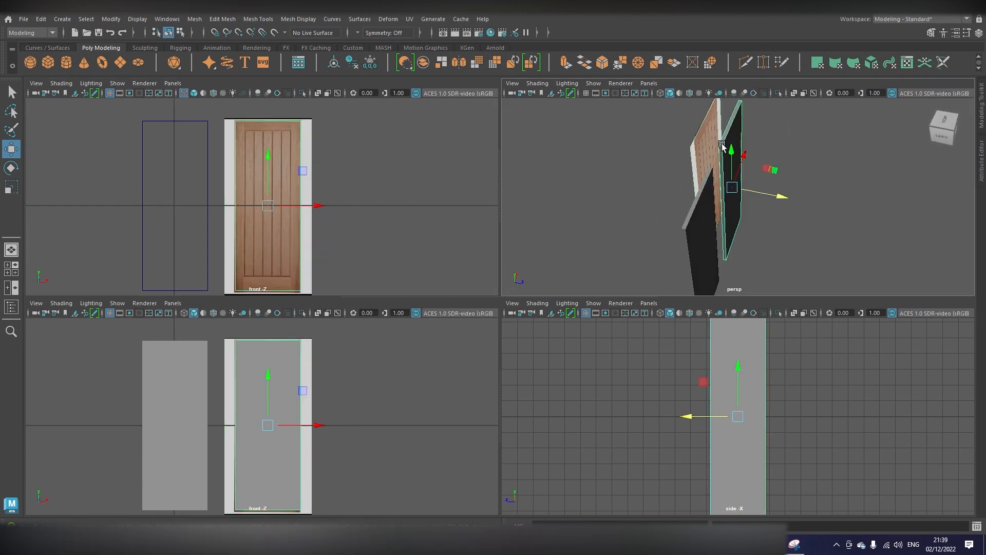
{"action": "left_click", "coordinate": [696, 222]}
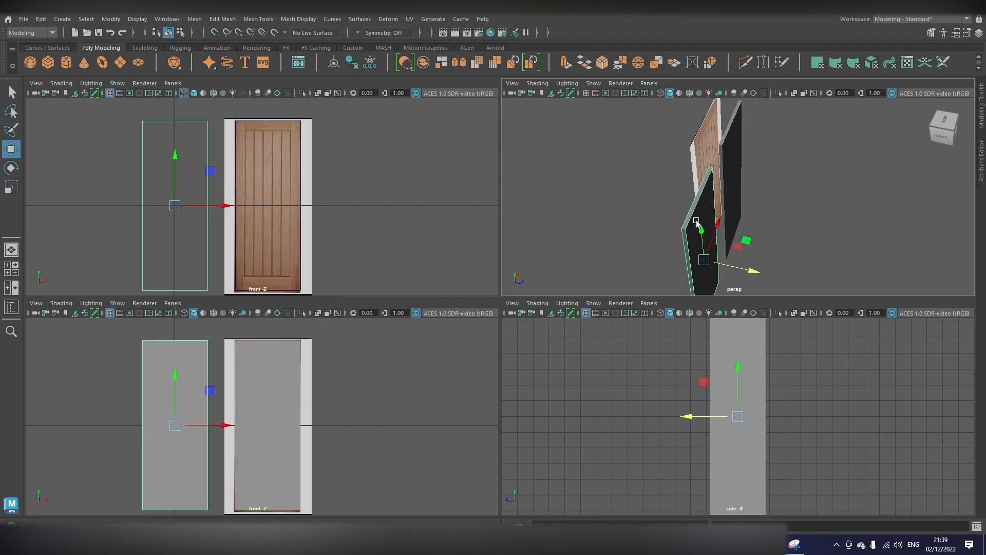
{"action": "left_click", "coordinate": [234, 128]}
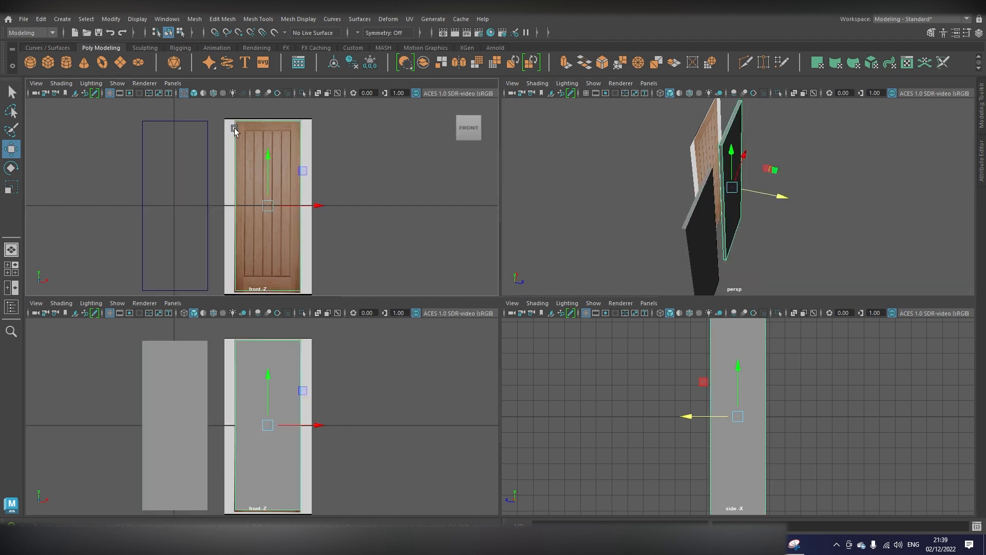
{"action": "key", "text": "space"}
{"action": "key", "text": "space"}
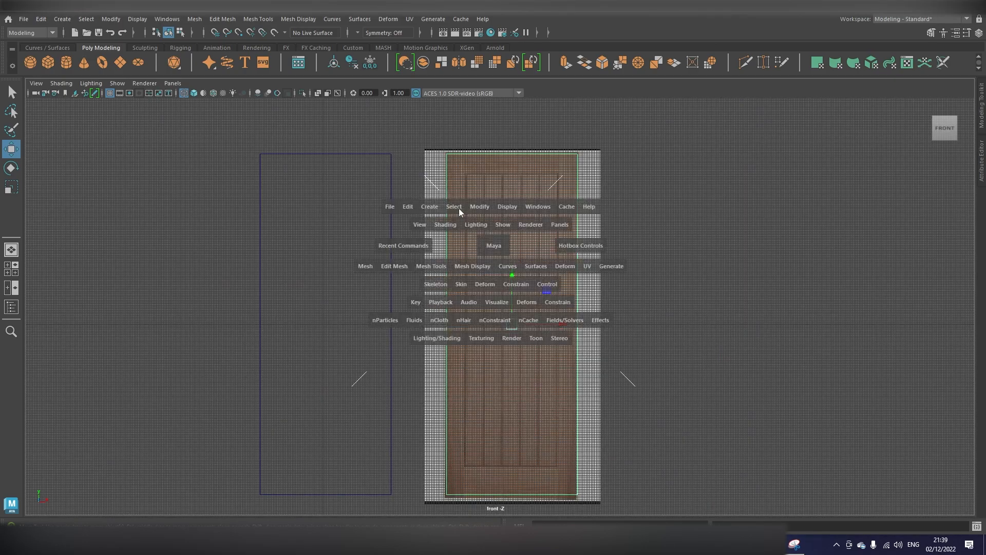
{"action": "key", "text": "space"}
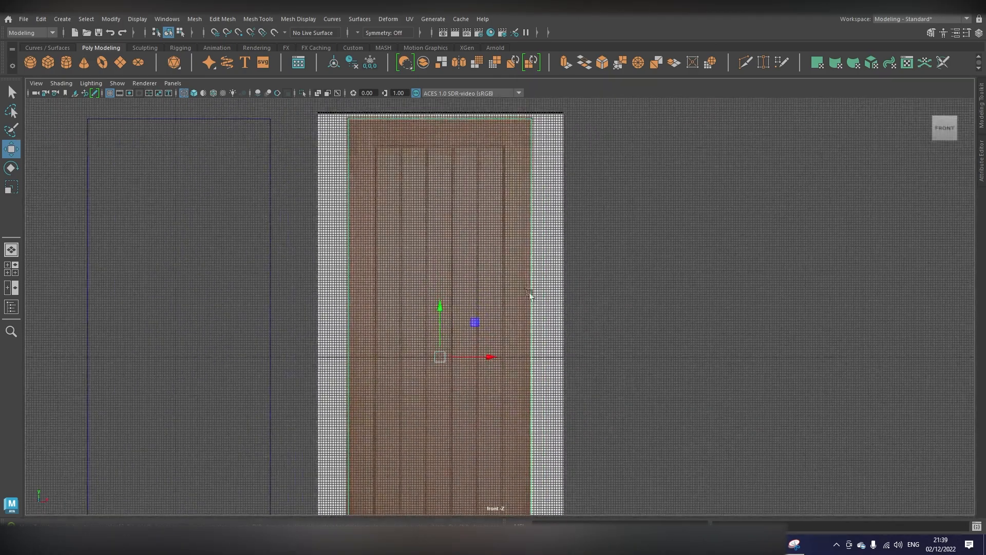
Step: Nudge the selected block down slightly along Y to balance its upper and lower edges against the pictured door
{"action": "middle_click_drag", "start_coordinate": [497, 245], "coordinate": [422, 315], "text": "alt"}
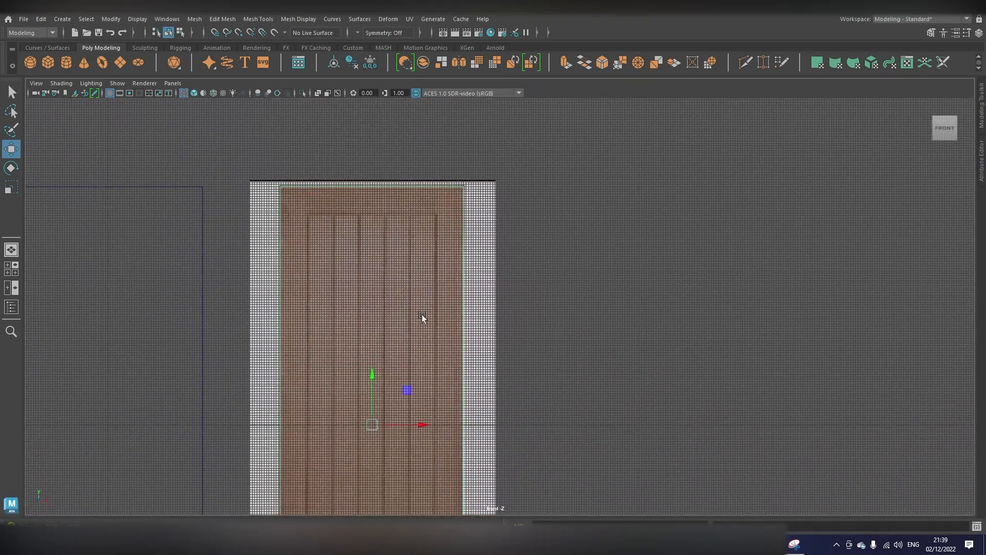
{"action": "middle_click_drag", "start_coordinate": [346, 279], "coordinate": [410, 278], "text": "alt"}
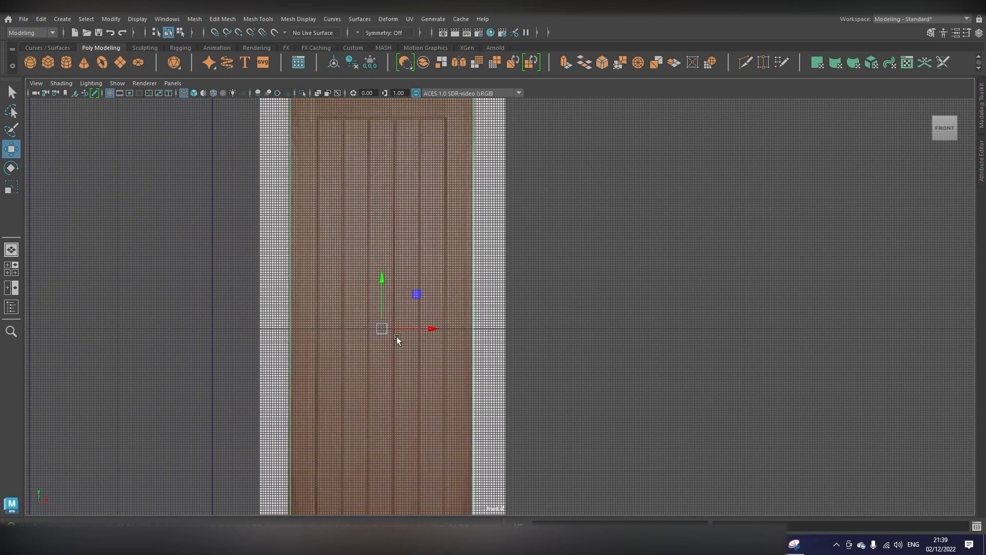
{"action": "left_click_drag", "start_coordinate": [379, 295], "coordinate": [380, 289]}
{"action": "middle_click_drag", "start_coordinate": [476, 327], "coordinate": [469, 245], "text": "alt"}
{"action": "left_click_drag", "start_coordinate": [377, 215], "coordinate": [372, 224]}
{"action": "middle_click_drag", "start_coordinate": [399, 211], "coordinate": [407, 356], "text": "alt"}
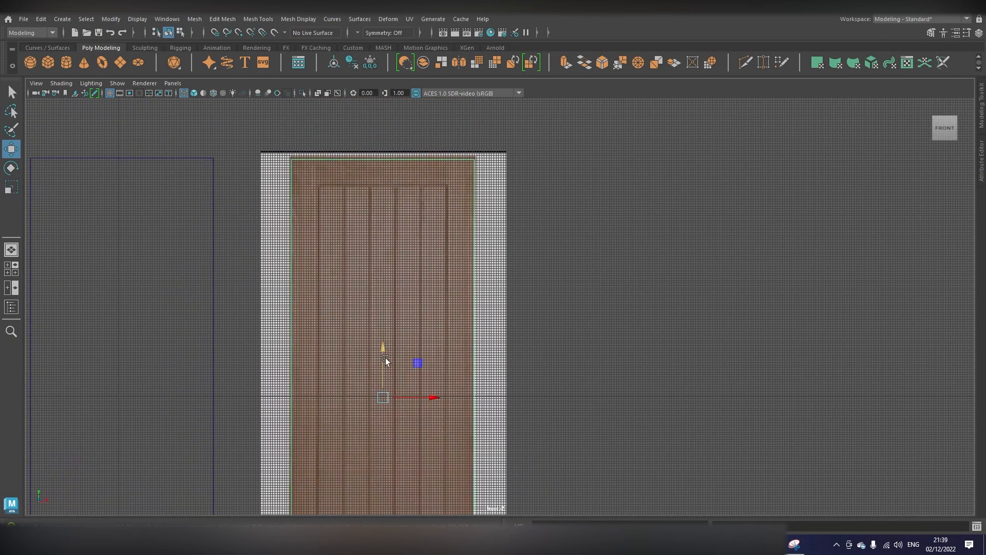
{"action": "left_click_drag", "start_coordinate": [381, 355], "coordinate": [381, 356]}
{"action": "middle_click_drag", "start_coordinate": [399, 335], "coordinate": [405, 285], "text": "alt"}
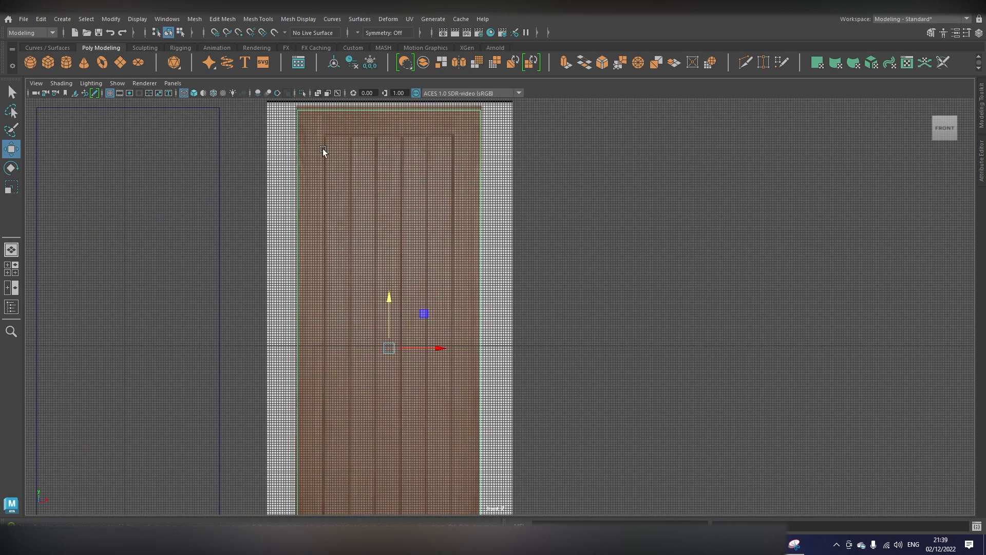
{"action": "middle_click_drag", "start_coordinate": [409, 239], "coordinate": [421, 125], "text": "alt"}
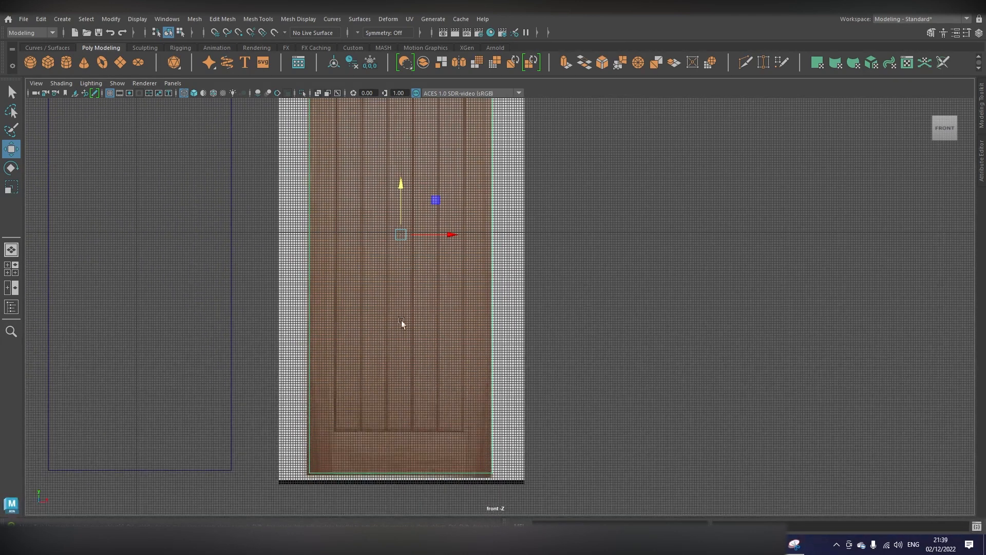
{"action": "middle_click_drag", "start_coordinate": [401, 321], "coordinate": [383, 439], "text": "alt"}
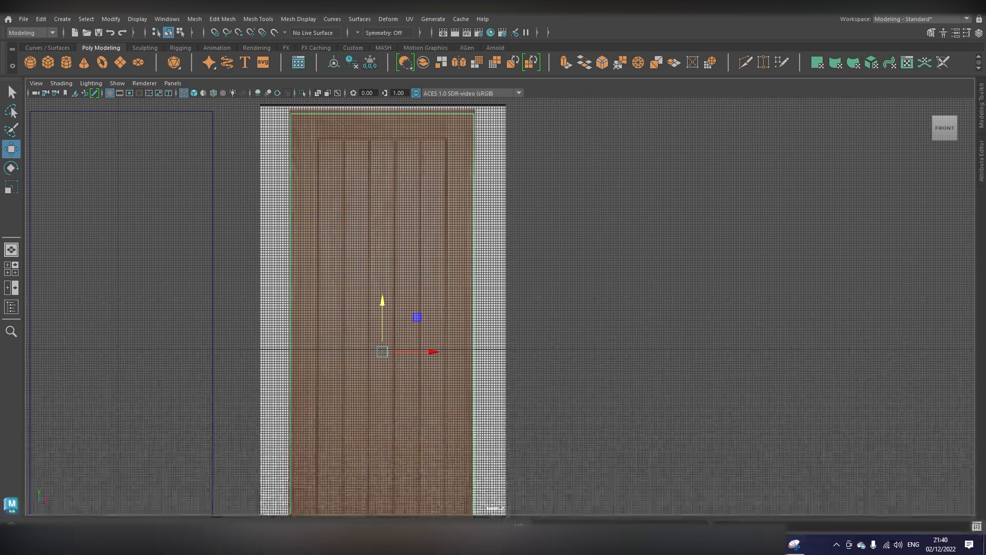
{"action": "left_click", "coordinate": [259, 545]}
{"action": "left_click_drag", "start_coordinate": [920, 159], "coordinate": [712, 158]}
{"action": "left_click", "coordinate": [765, 161]}
{"action": "middle_click_drag", "start_coordinate": [493, 181], "coordinate": [497, 266], "text": "alt"}
{"action": "scroll", "coordinate": [497, 266], "scroll_direction": "up", "scroll_amount": 1}
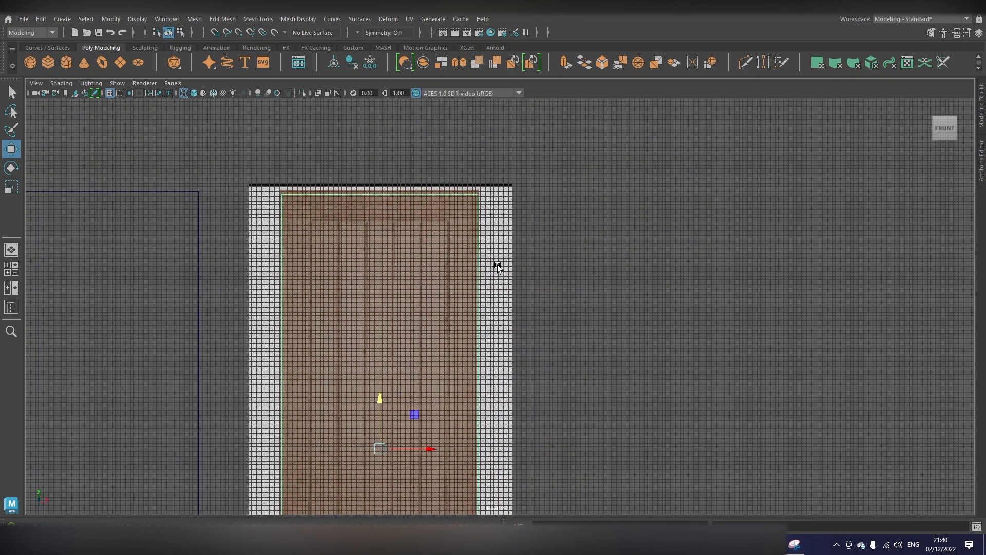
{"action": "scroll", "coordinate": [482, 319], "scroll_direction": "up", "scroll_amount": 2}
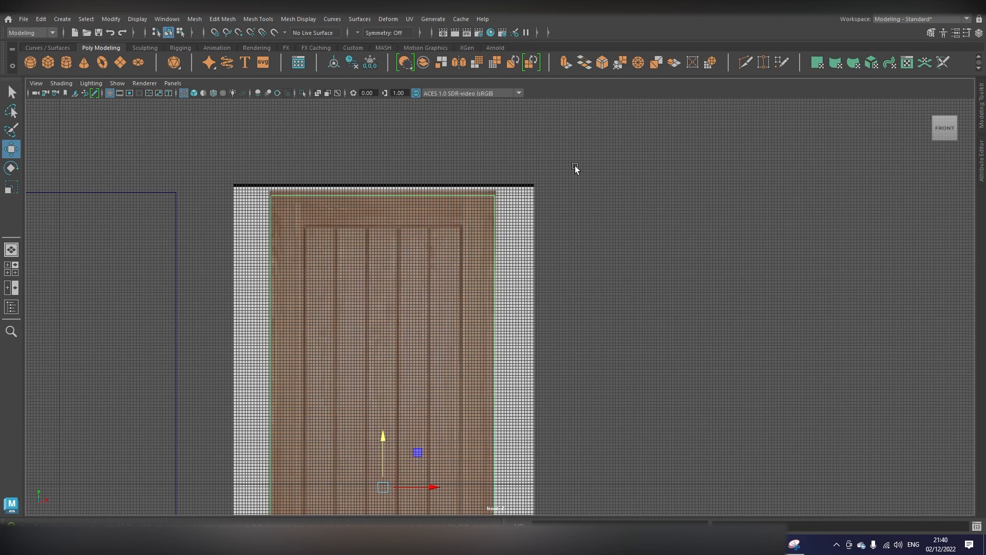
Step: Deselect the door block and display the Modeling Toolkit, keeping the main menu bar shown
{"action": "left_click", "coordinate": [257, 19]}
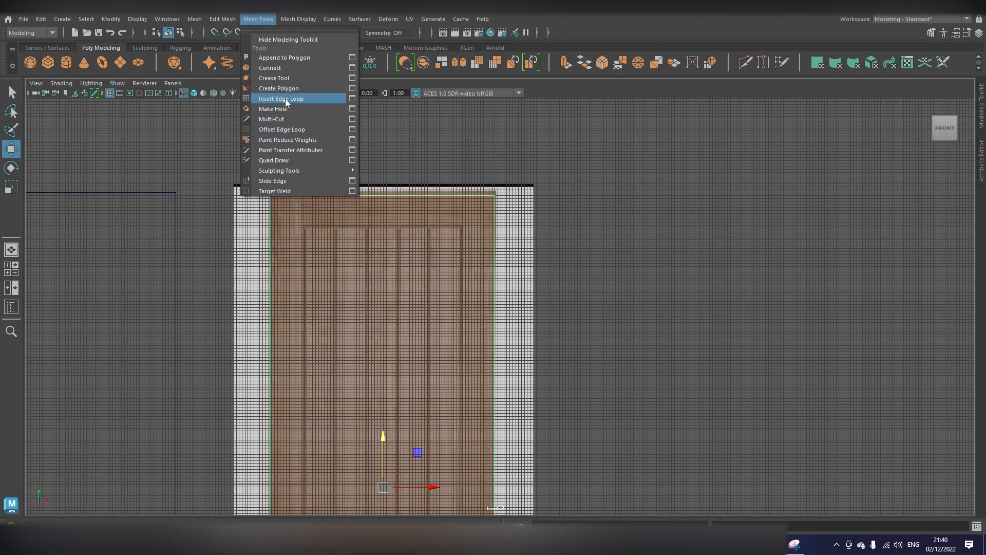
{"action": "left_click", "coordinate": [629, 215]}
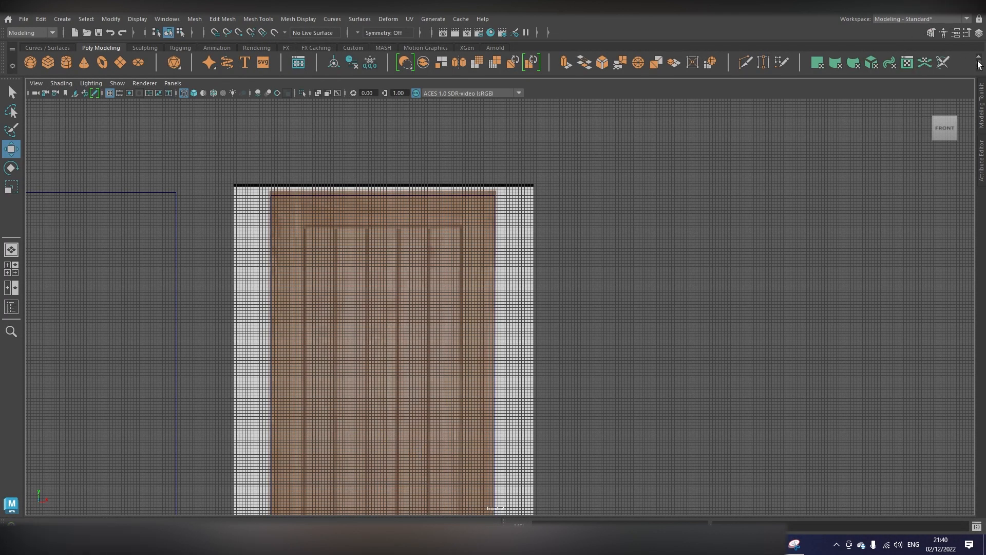
{"action": "left_click", "coordinate": [981, 103]}
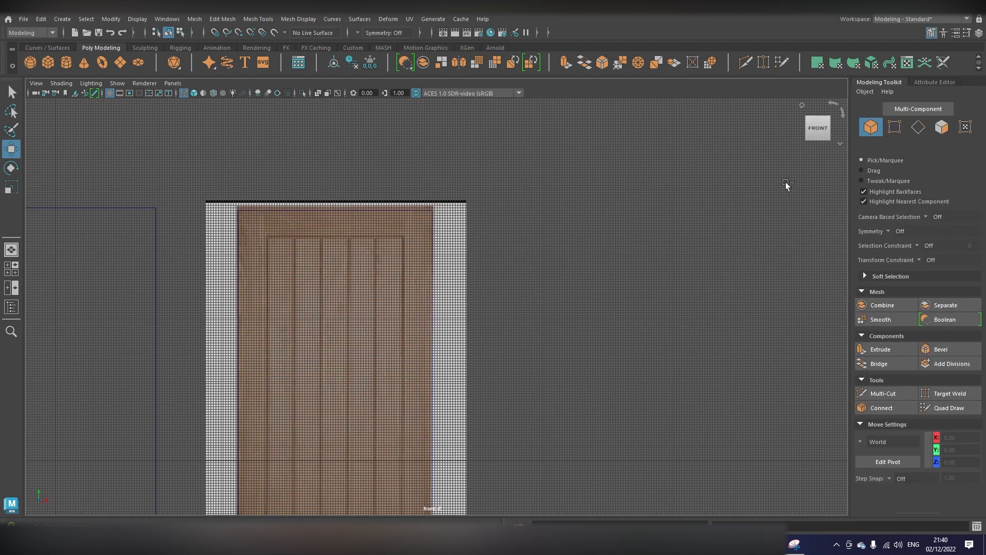
{"action": "key", "text": "ctrl+m"}
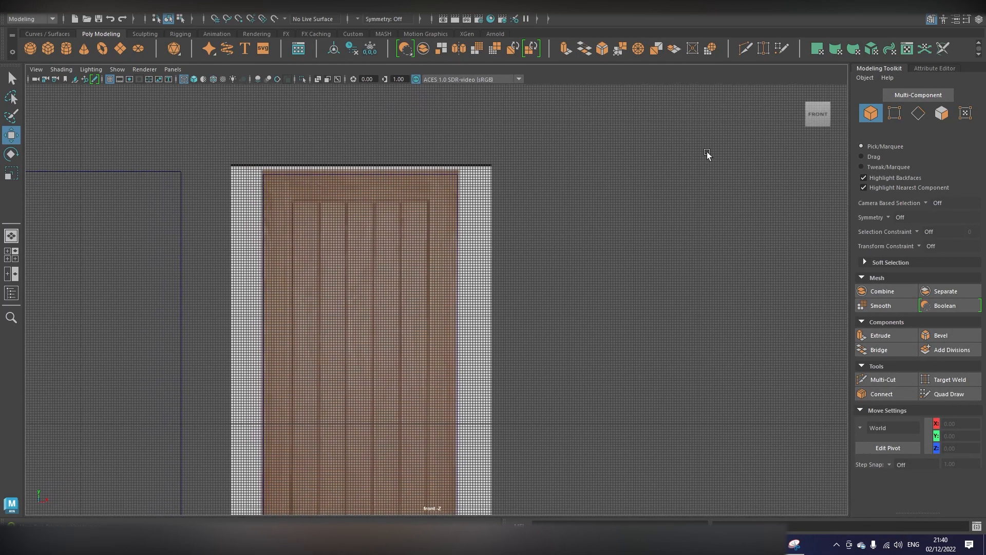
{"action": "key", "text": "ctrl+m"}
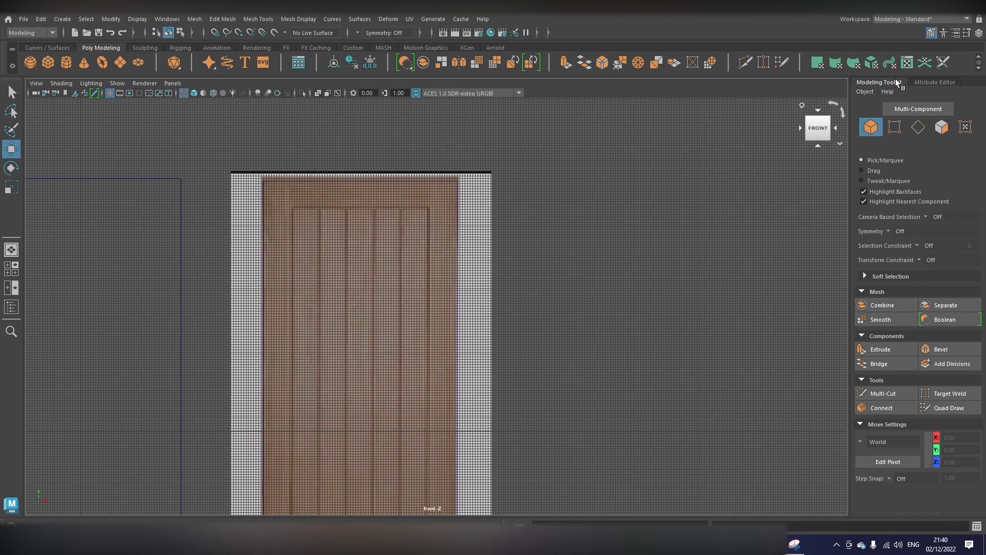
Step: Try to cut a horizontal edge across the block along the pictured panel's upper edge with Multi-Cut
{"action": "left_click", "coordinate": [882, 393]}
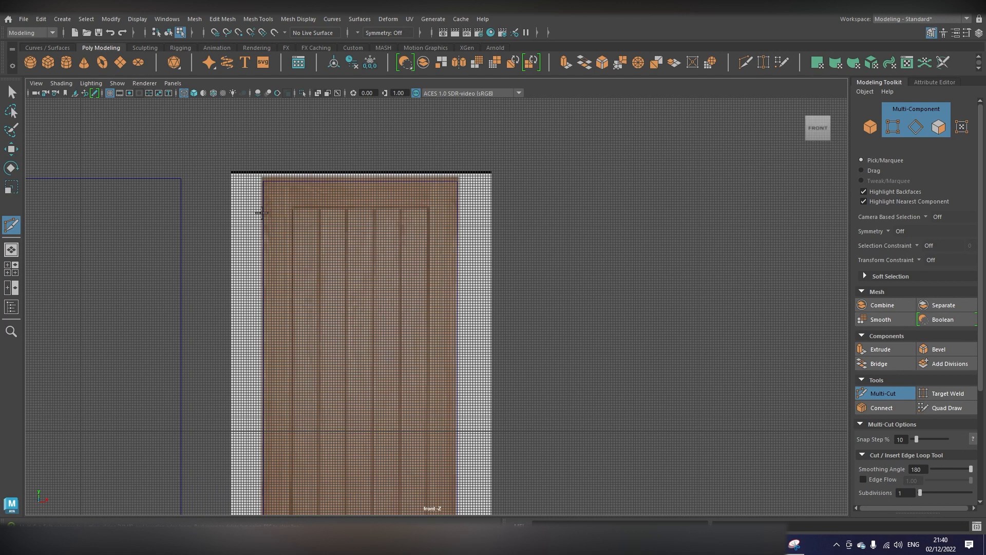
{"action": "left_click", "coordinate": [263, 207]}
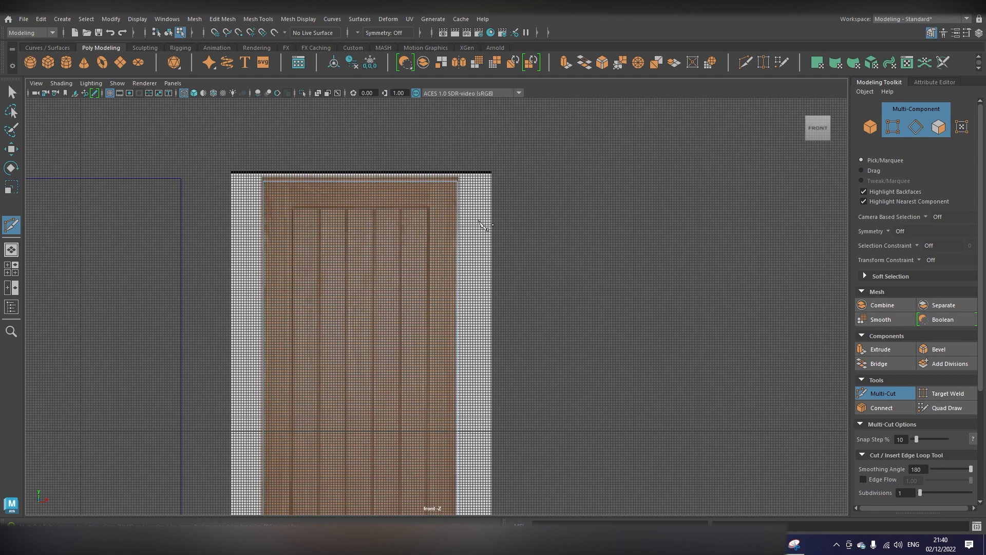
{"action": "left_click", "coordinate": [458, 206]}
{"action": "scroll", "coordinate": [435, 208], "scroll_direction": "up", "scroll_amount": 3}
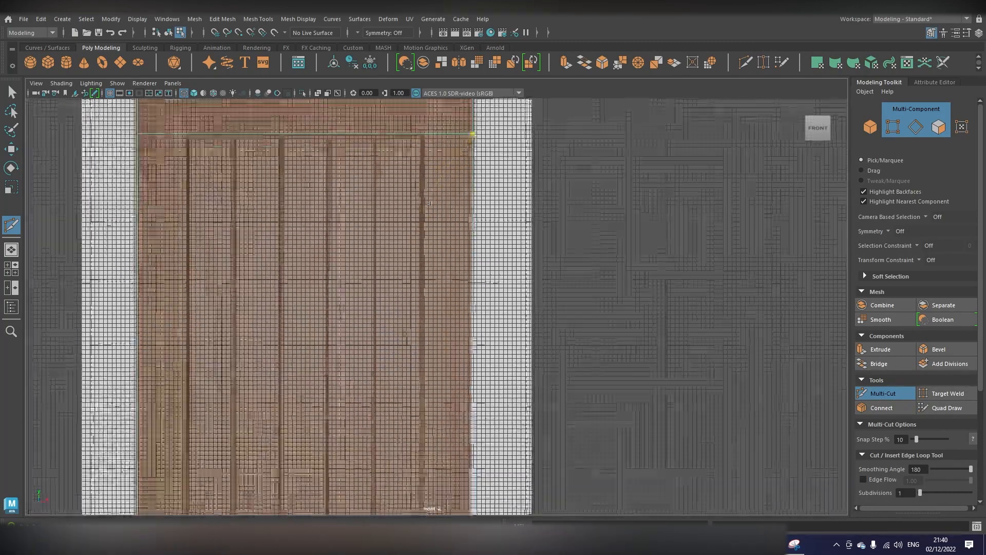
{"action": "middle_click_drag", "start_coordinate": [403, 271], "coordinate": [411, 343], "text": "alt"}
{"action": "scroll", "coordinate": [419, 381], "scroll_direction": "down", "scroll_amount": 3}
{"action": "middle_click_drag", "start_coordinate": [426, 397], "coordinate": [427, 357], "text": "alt"}
Step: Try to insert six vertical edge loops in the block with Multi-Cut, following the pictured panel's grooves and sides
{"action": "left_click", "coordinate": [428, 279], "text": "ctrl"}
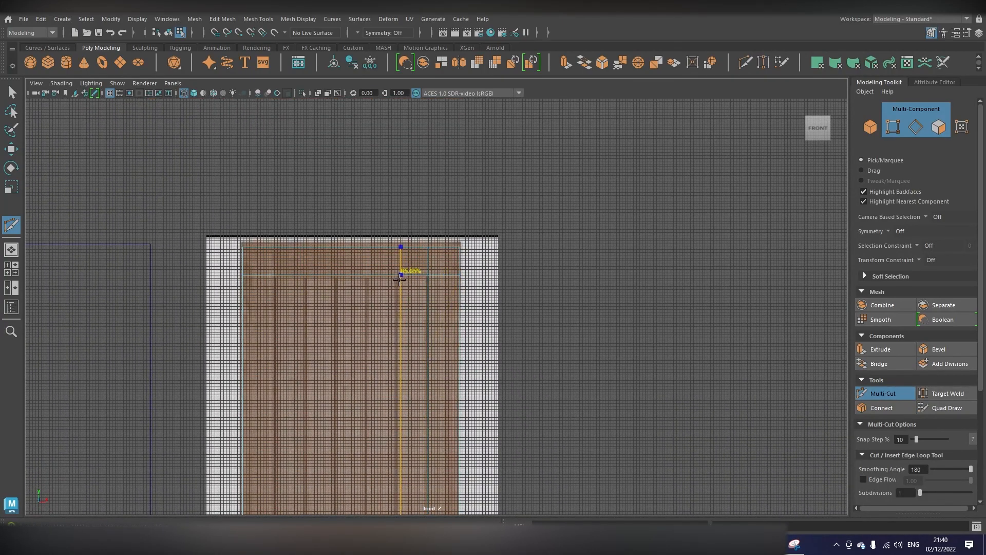
{"action": "left_click", "coordinate": [400, 278], "text": "ctrl"}
{"action": "left_click", "coordinate": [367, 278], "text": "ctrl"}
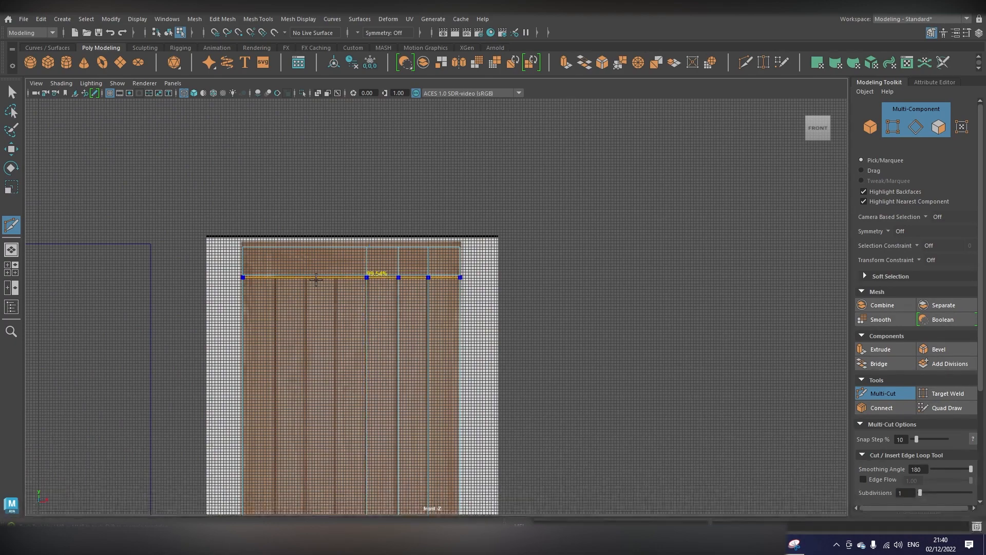
{"action": "left_click", "coordinate": [337, 272], "text": "ctrl"}
{"action": "left_click", "coordinate": [306, 273], "text": "ctrl"}
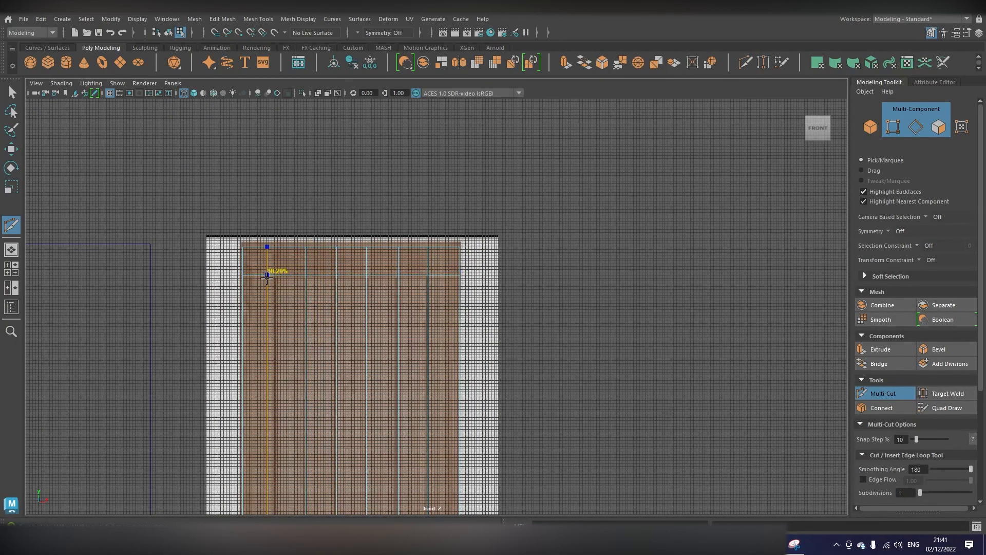
{"action": "left_click", "coordinate": [276, 276], "text": "ctrl"}
Step: Try to add a horizontal edge loop across the lower part of the door block and leave Multi-Cut
{"action": "middle_click_drag", "start_coordinate": [386, 364], "coordinate": [394, 98], "text": "alt"}
{"action": "middle_click_drag", "start_coordinate": [426, 399], "coordinate": [337, 487], "text": "alt"}
{"action": "left_click", "coordinate": [440, 339], "text": "ctrl"}
{"action": "middle_click_drag", "start_coordinate": [292, 376], "coordinate": [329, 492], "text": "alt"}
{"action": "key", "text": "q"}
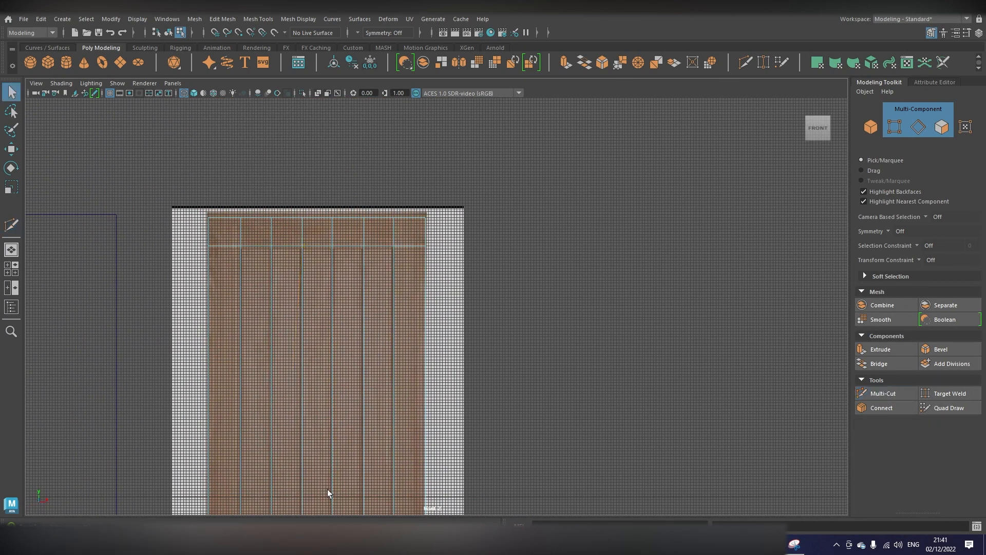
Step: Undo all the Multi-Cut edges so the door block is uncut again
{"action": "key", "text": "ctrl+z"}
{"action": "key", "text": "ctrl+z"}
{"action": "key", "text": "ctrl+z"}
{"action": "key", "text": "ctrl+z"}
{"action": "key", "text": "ctrl+z"}
{"action": "key", "text": "ctrl+z"}
{"action": "key", "text": "ctrl+z"}
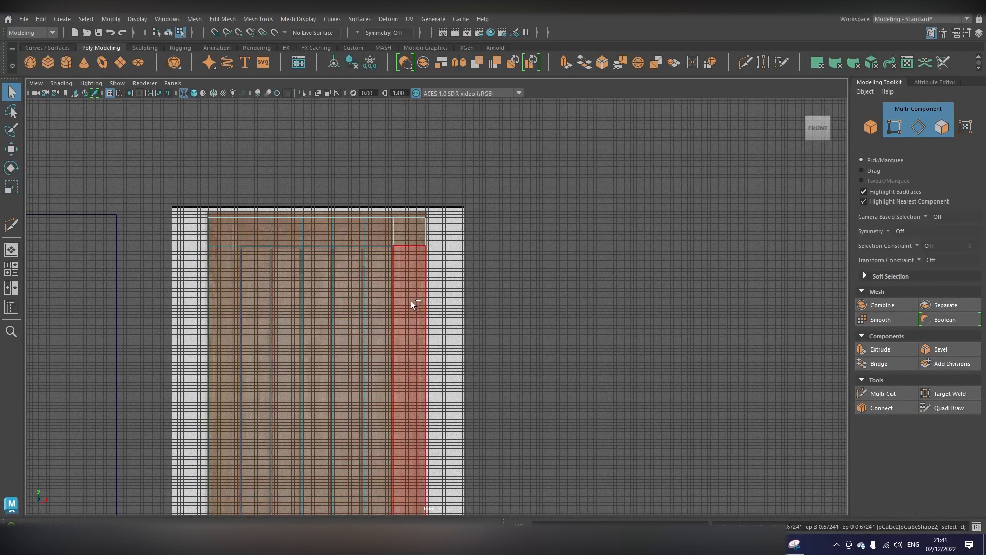
{"action": "key", "text": "ctrl+y"}
{"action": "key", "text": "ctrl+z"}
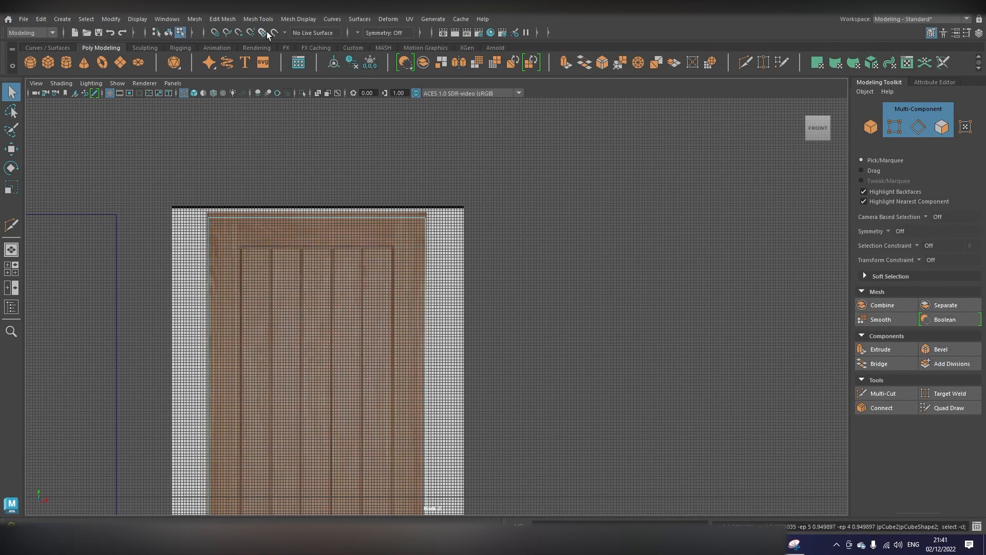
Step: Insert two evenly spaced vertical edge loops in the door block using Insert Edge Loop with Multiple edge loops set to 2
{"action": "left_click", "coordinate": [263, 22]}
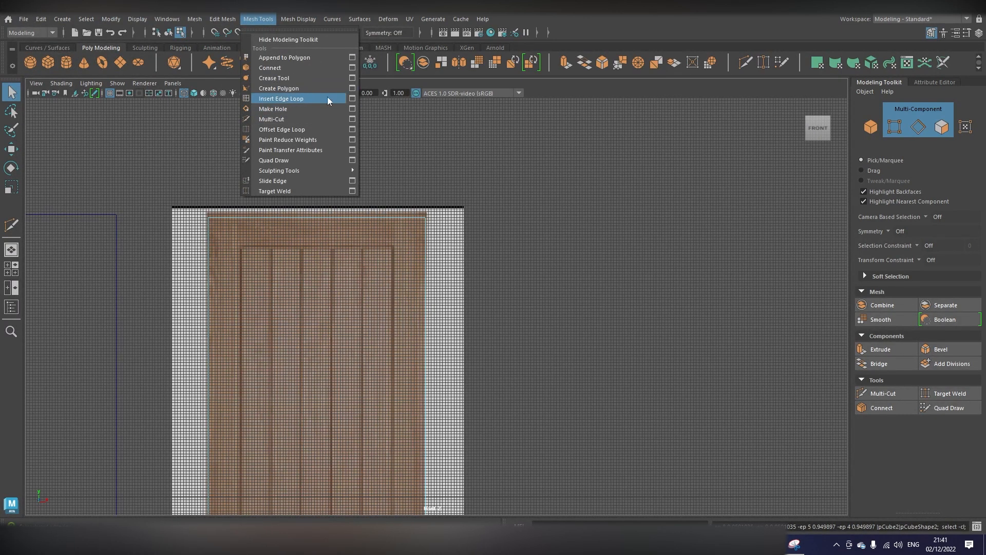
{"action": "left_click", "coordinate": [352, 98]}
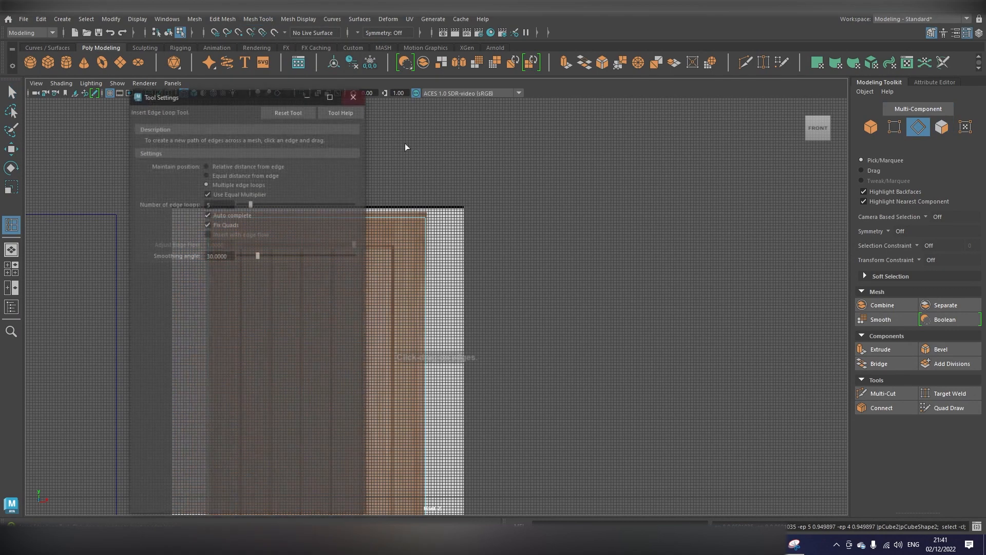
{"action": "left_click_drag", "start_coordinate": [256, 94], "coordinate": [657, 84]}
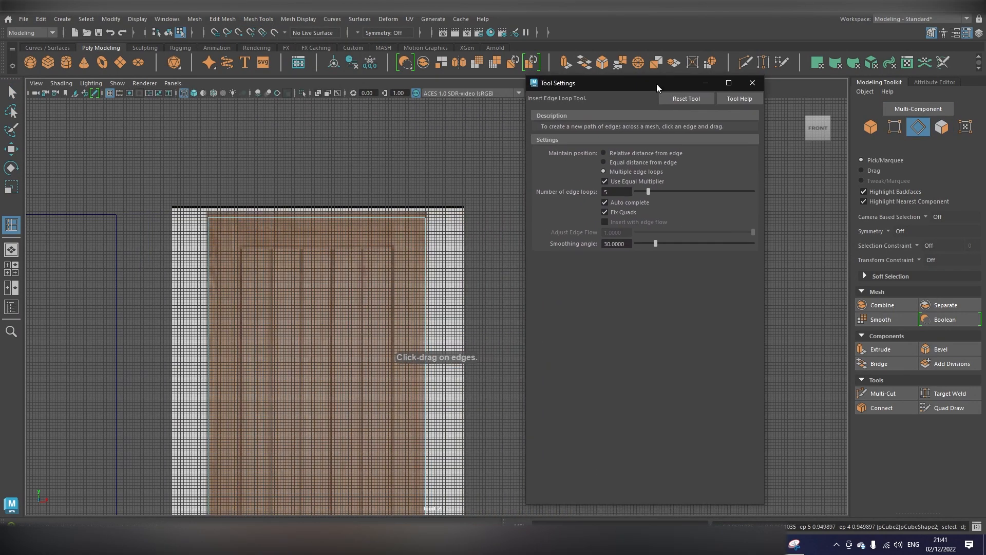
{"action": "left_click", "coordinate": [623, 191]}
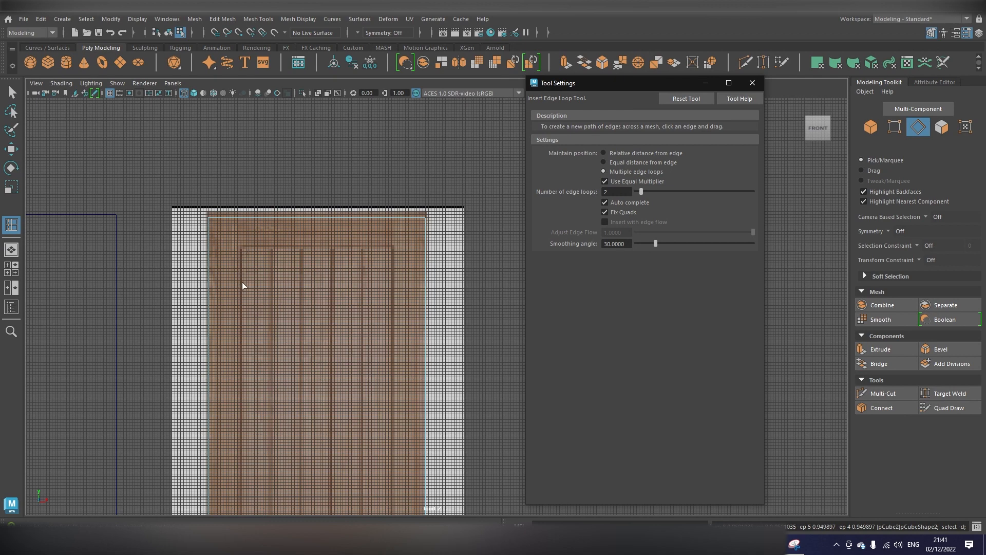
{"action": "left_click", "coordinate": [300, 218]}
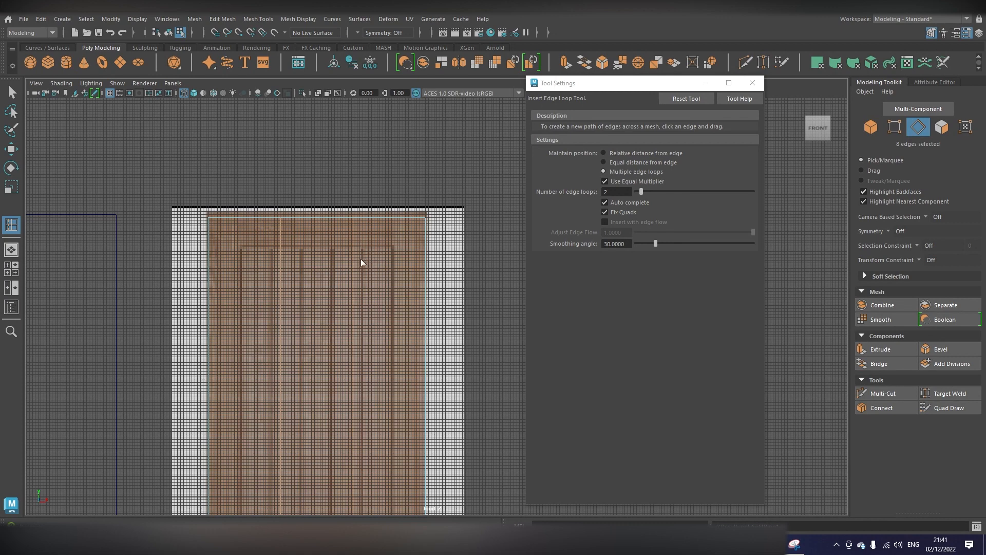
Step: Scale the two vertical edge loops apart along X to match the pictured panel's outer sides, and close the tool settings
{"action": "key", "text": "r"}
{"action": "middle_click_drag", "start_coordinate": [353, 429], "coordinate": [348, 347], "text": "alt"}
{"action": "left_click_drag", "start_coordinate": [350, 418], "coordinate": [403, 409]}
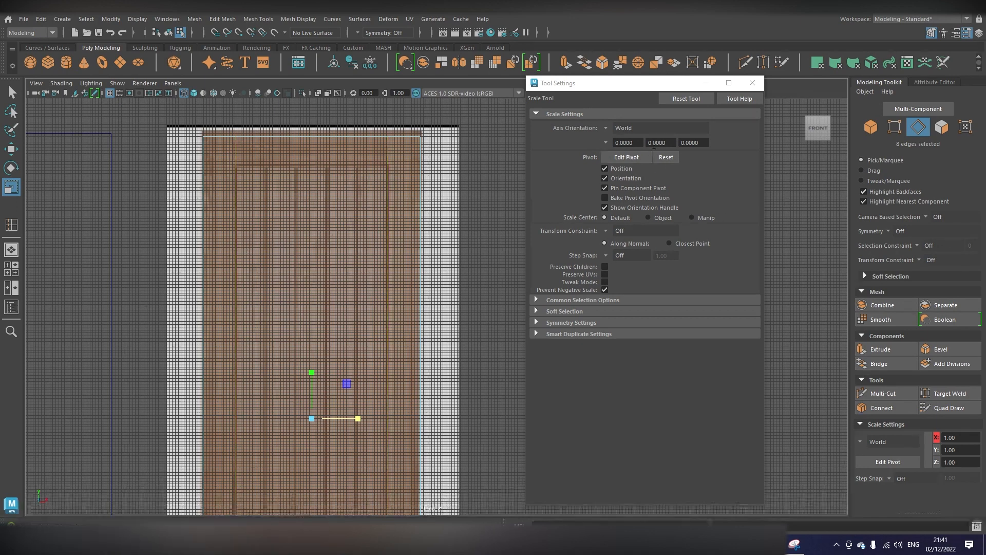
{"action": "left_click_drag", "start_coordinate": [598, 83], "coordinate": [635, 78]}
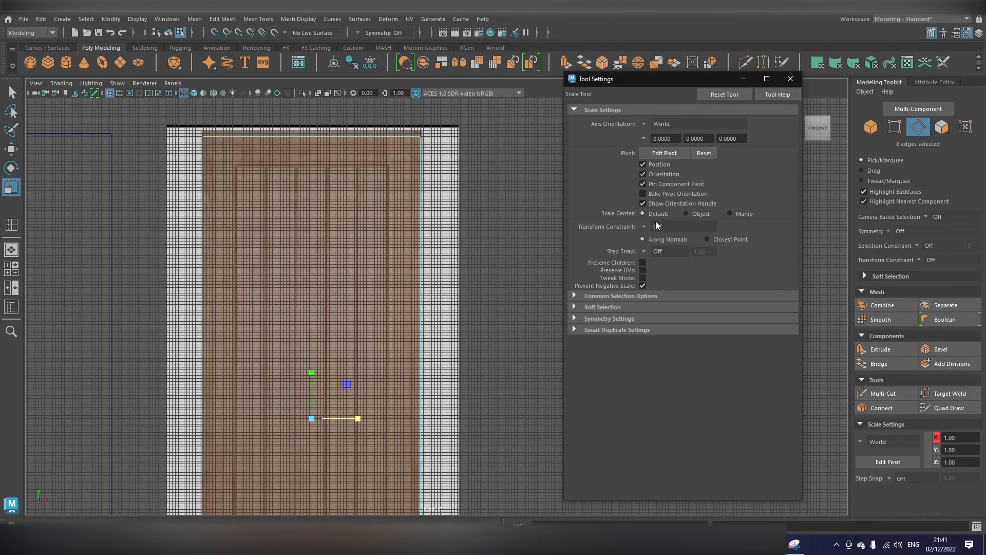
{"action": "left_click", "coordinate": [791, 78]}
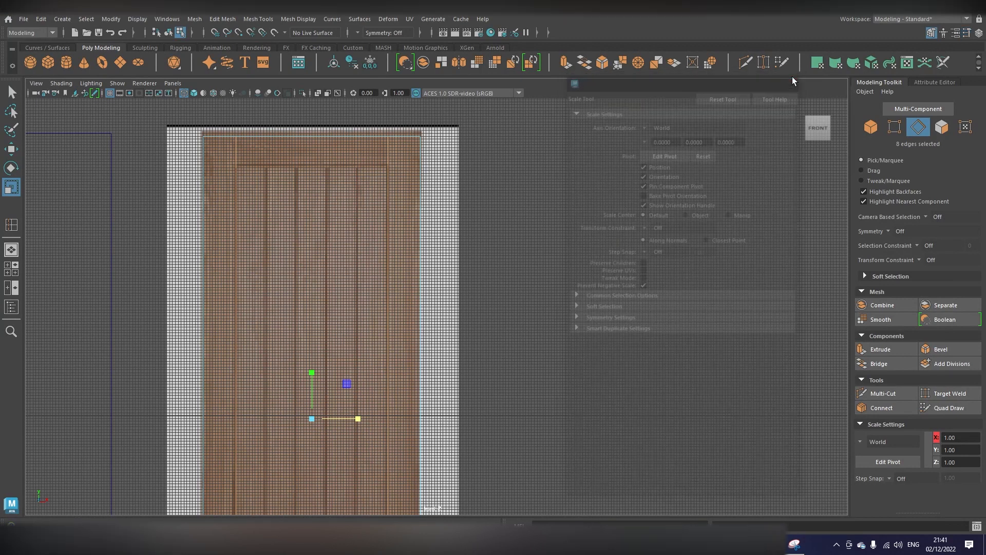
Step: Examine the pictured door's plank grooves and the panel's upper and lower ends against the door block
{"action": "left_click", "coordinate": [257, 19]}
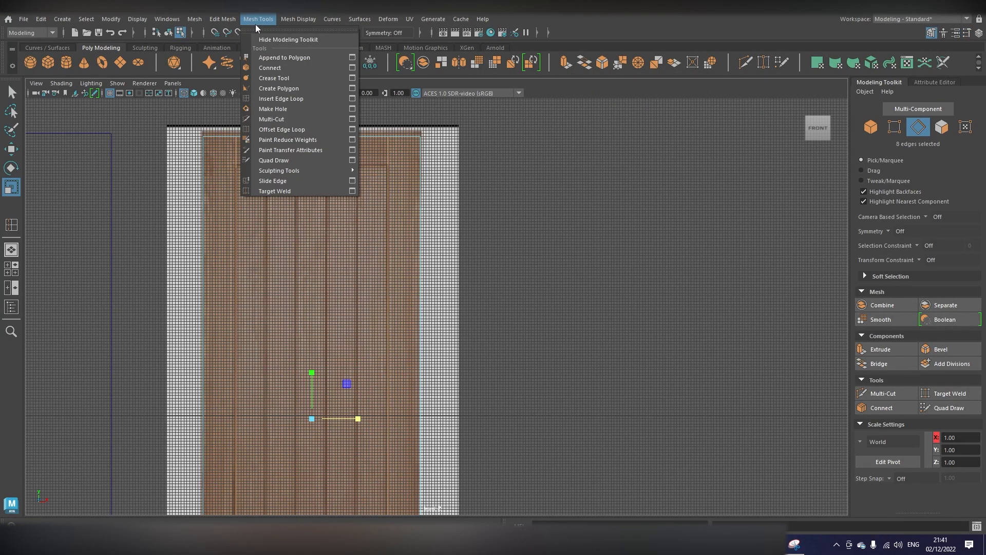
{"action": "left_click", "coordinate": [351, 98]}
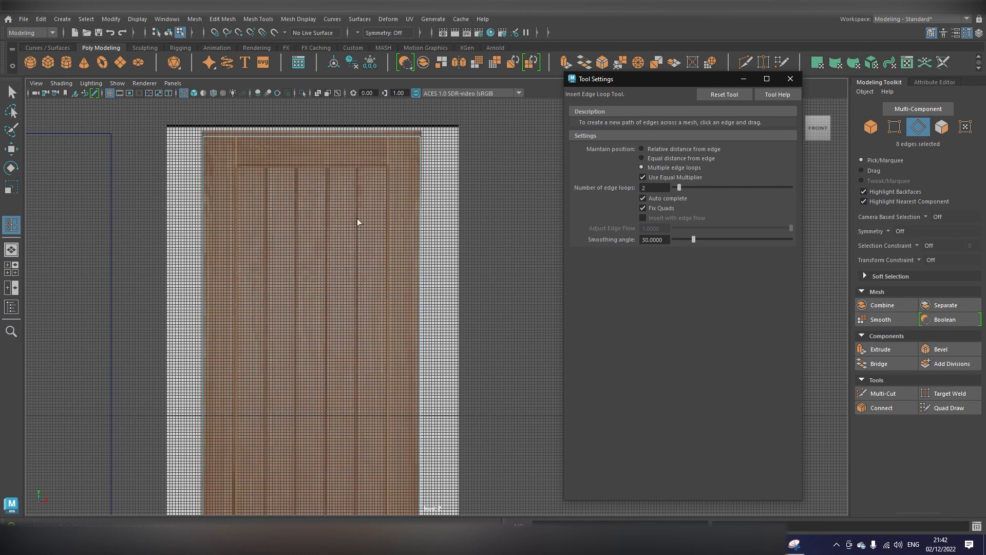
{"action": "middle_click_drag", "start_coordinate": [321, 216], "coordinate": [366, 169], "text": "alt"}
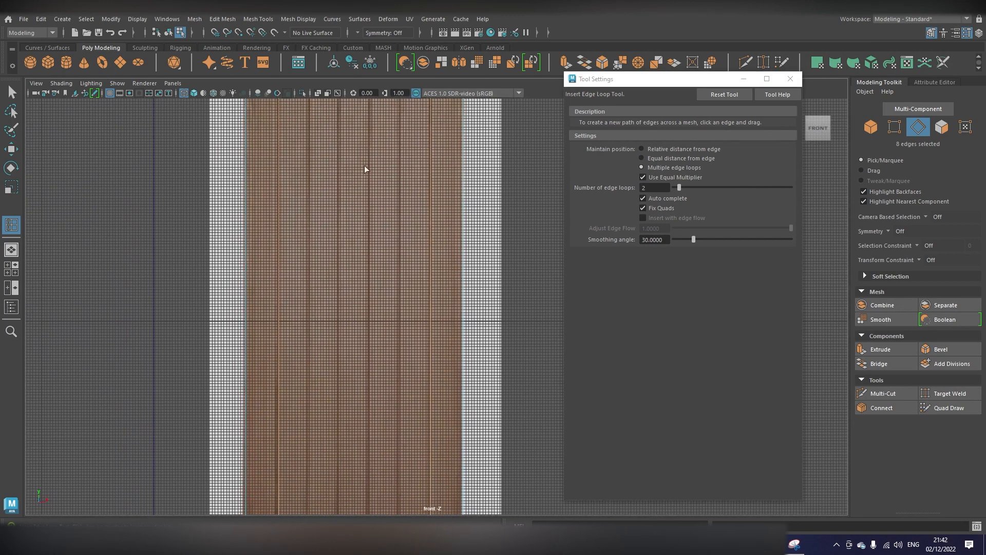
{"action": "middle_click_drag", "start_coordinate": [361, 442], "coordinate": [326, 210], "text": "alt"}
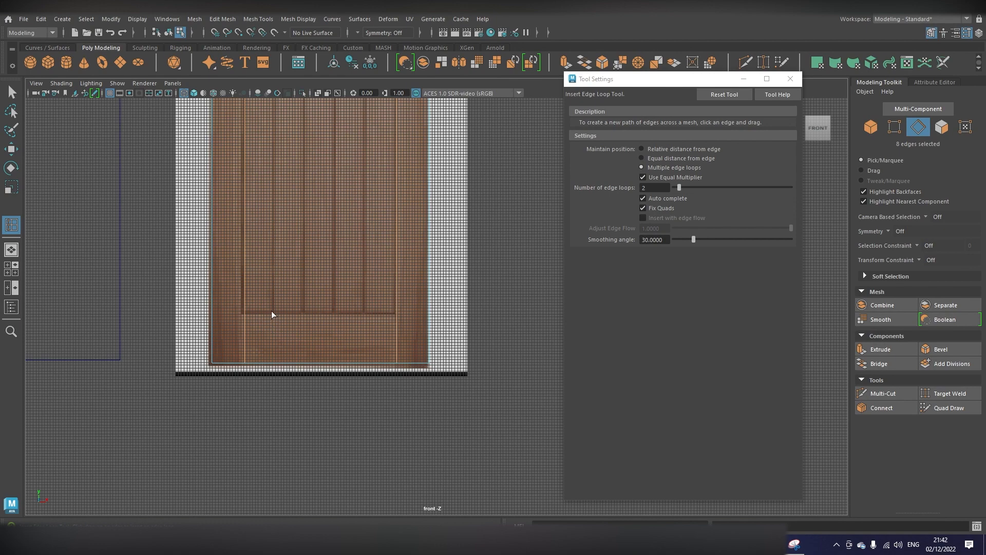
{"action": "middle_click_drag", "start_coordinate": [303, 260], "coordinate": [333, 352], "text": "alt"}
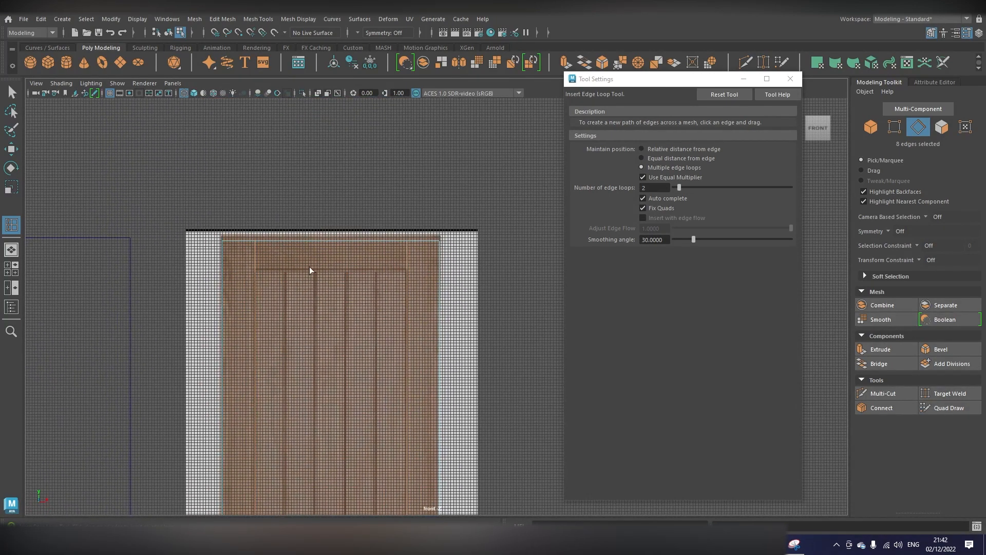
{"action": "middle_click_drag", "start_coordinate": [309, 267], "coordinate": [303, 220], "text": "alt"}
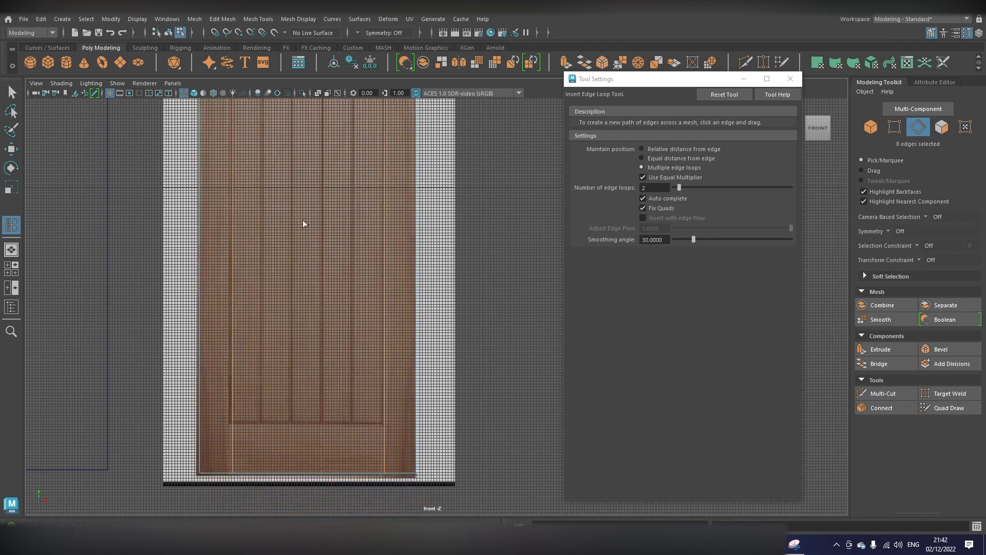
{"action": "middle_click_drag", "start_coordinate": [334, 288], "coordinate": [338, 409], "text": "alt"}
{"action": "middle_click_drag", "start_coordinate": [321, 230], "coordinate": [299, 418], "text": "alt"}
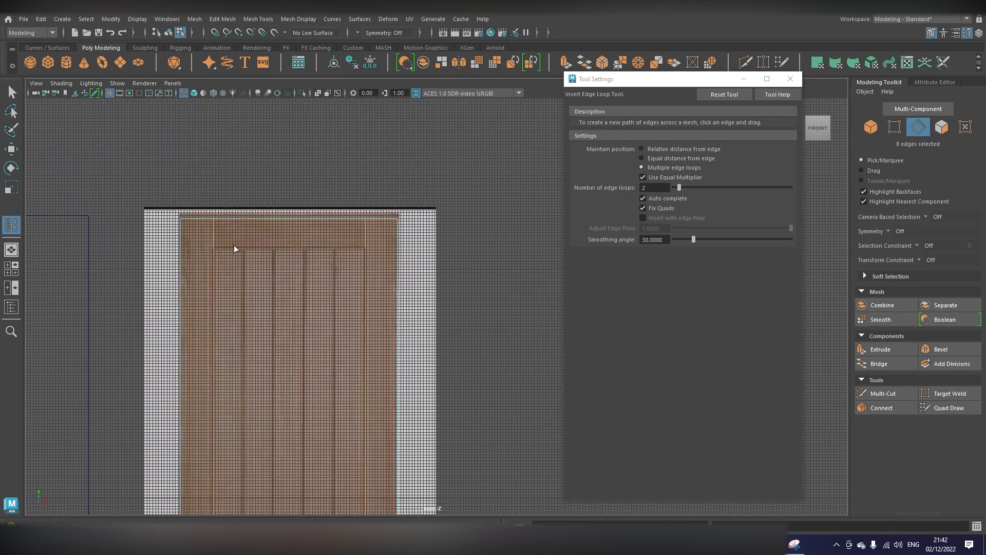
{"action": "scroll", "coordinate": [239, 283], "scroll_direction": "up", "scroll_amount": 4}
{"action": "middle_click_drag", "start_coordinate": [243, 233], "coordinate": [346, 281], "text": "alt"}
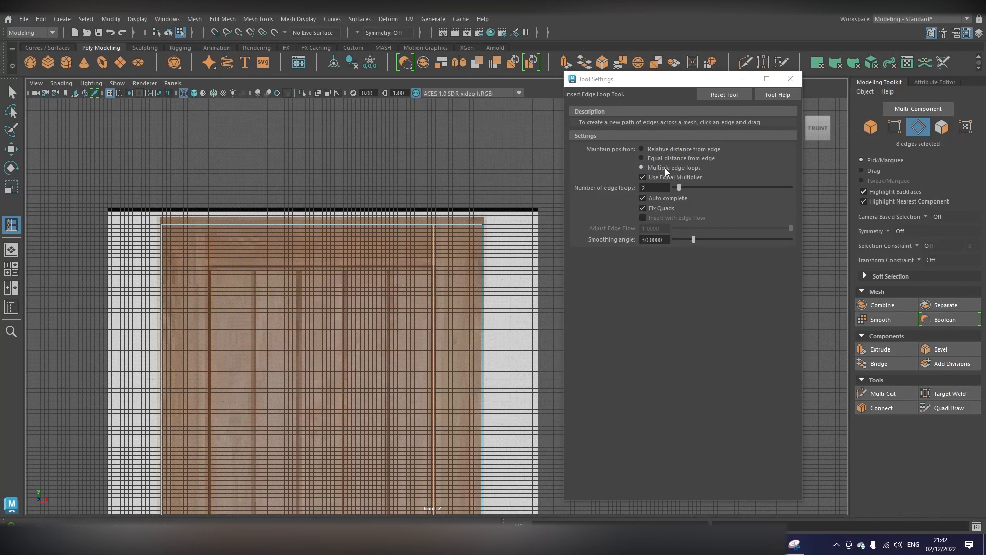
{"action": "left_click", "coordinate": [790, 79]}
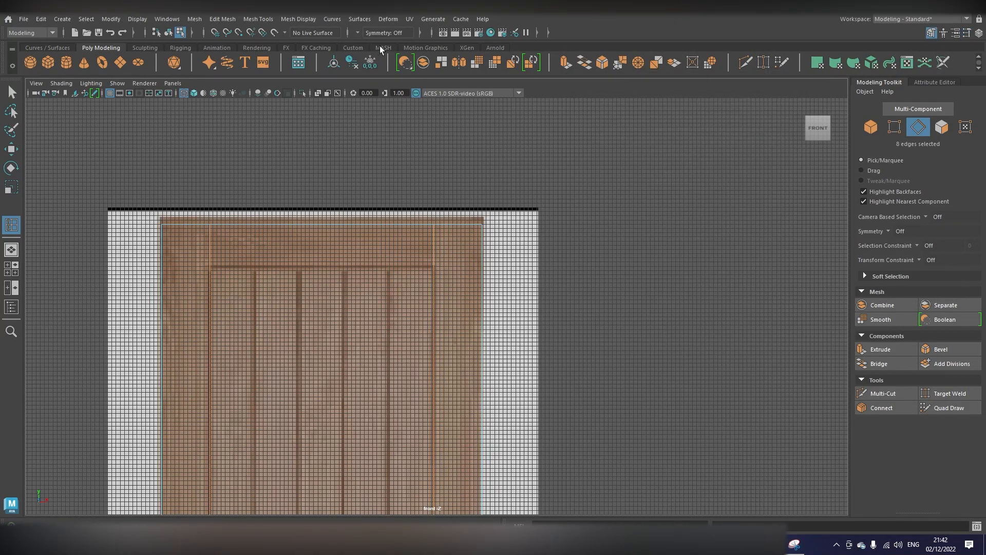
Step: Insert four evenly spaced vertical edge loops between the two panel-side loops, using Insert Edge Loop with the number of edge loops set to 4
{"action": "left_click", "coordinate": [223, 19]}
{"action": "mouse_move", "coordinate": [245, 21]}
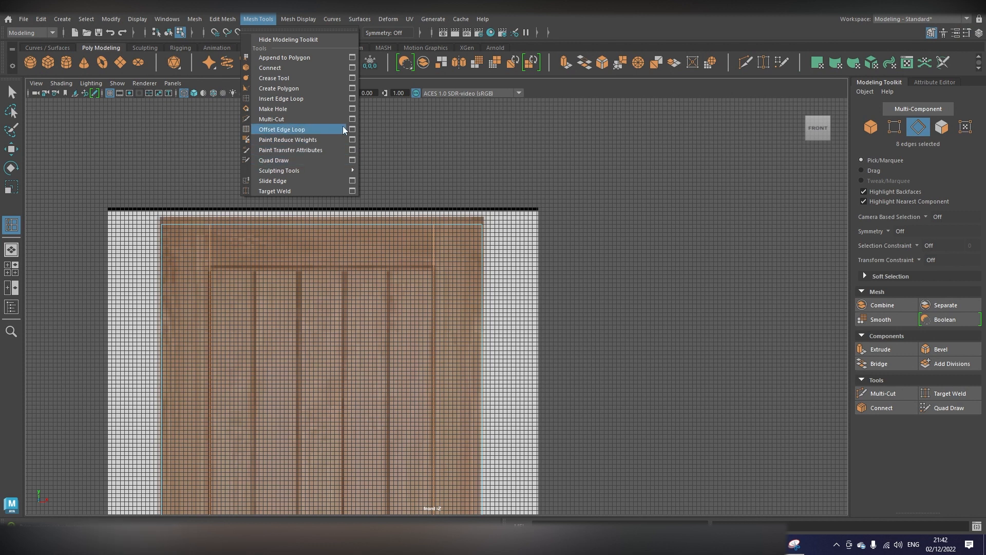
{"action": "left_click", "coordinate": [353, 98]}
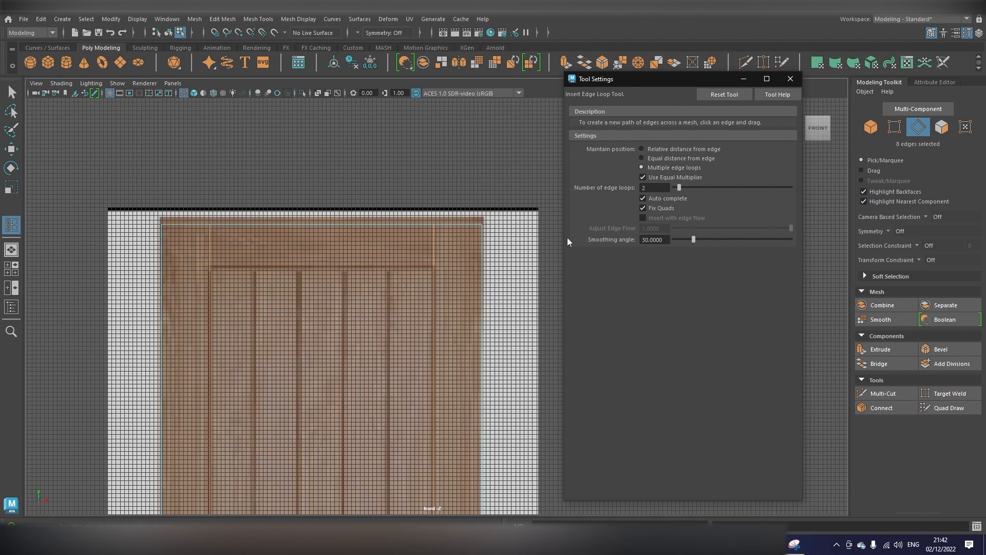
{"action": "double_click", "coordinate": [663, 188]}
{"action": "type", "text": "4"}
{"action": "key", "text": "Return"}
{"action": "left_click", "coordinate": [750, 68]}
{"action": "left_click", "coordinate": [744, 78]}
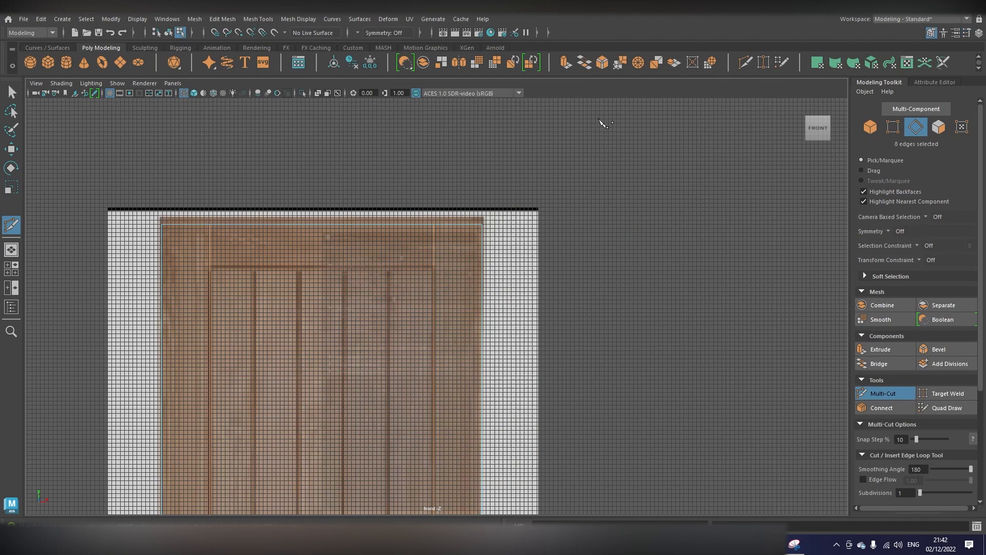
{"action": "left_click", "coordinate": [258, 19]}
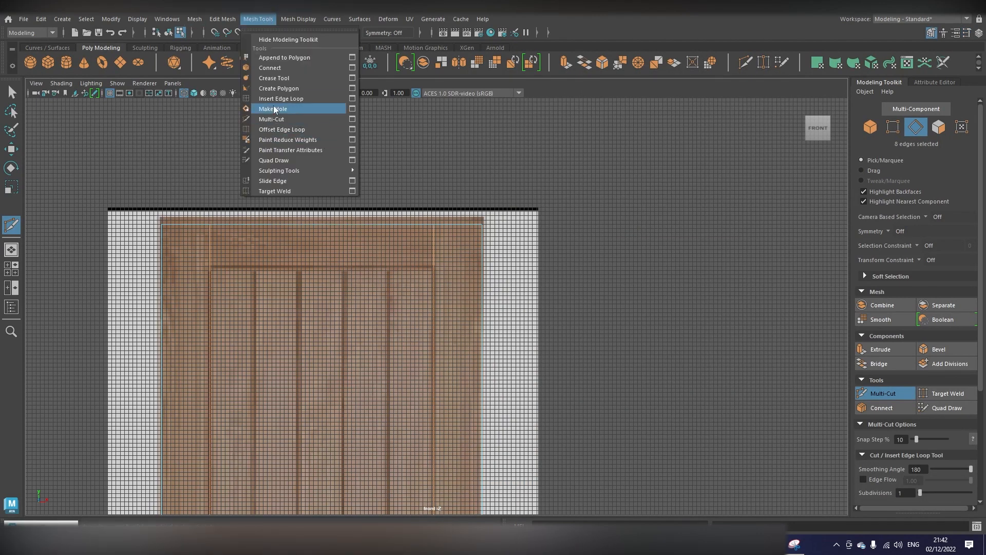
{"action": "left_click", "coordinate": [267, 20]}
{"action": "left_click", "coordinate": [267, 19]}
{"action": "left_click", "coordinate": [353, 98]}
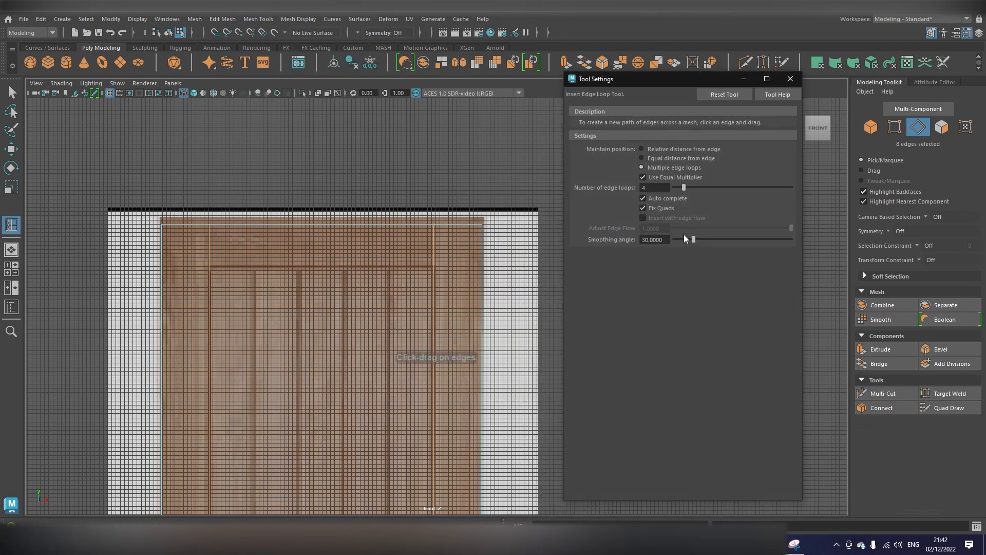
{"action": "left_click", "coordinate": [319, 224]}
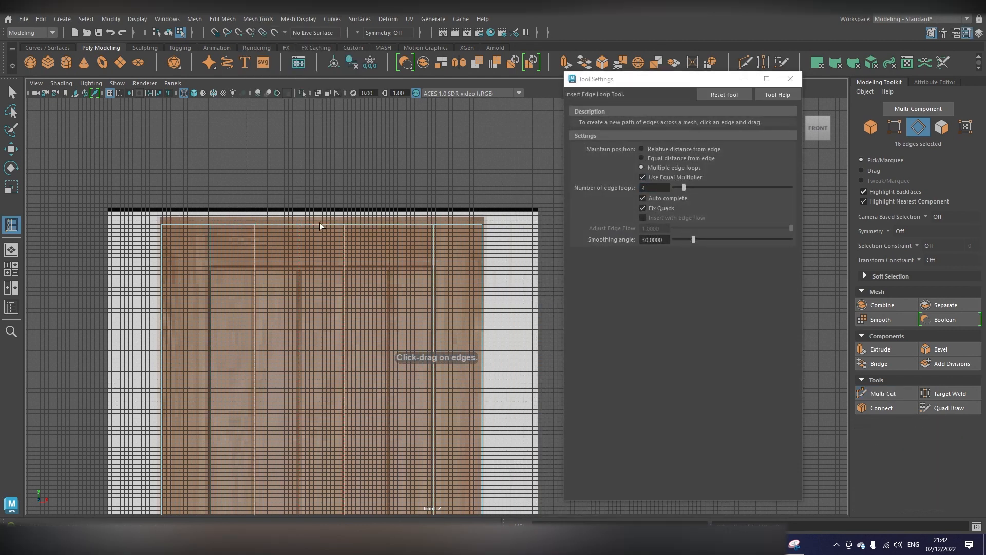
Step: Check the four new vertical loops against the pictured plank grooves along the door, and leave Insert Edge Loop
{"action": "middle_click_drag", "start_coordinate": [319, 304], "coordinate": [314, 196], "text": "alt"}
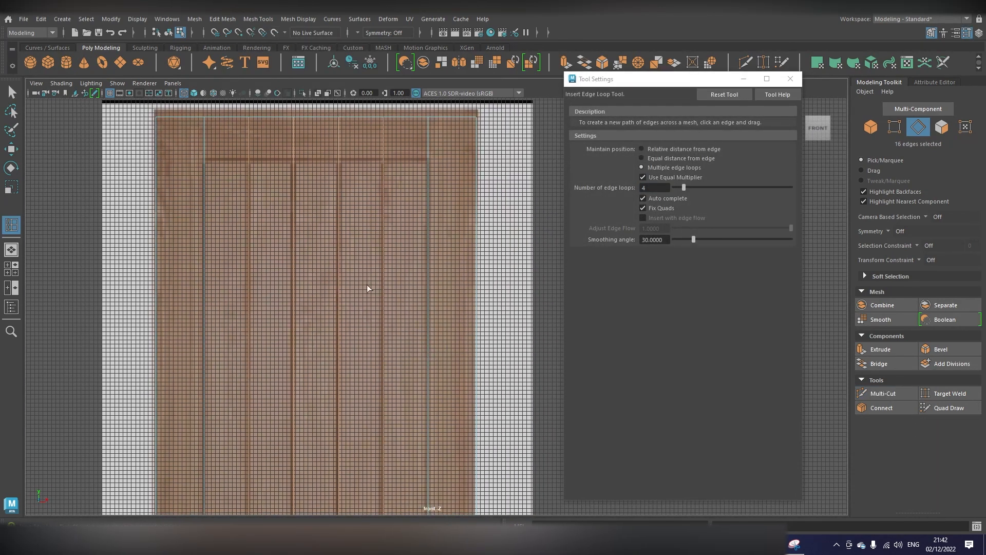
{"action": "middle_click_drag", "start_coordinate": [350, 302], "coordinate": [348, 214], "text": "alt"}
{"action": "middle_click_drag", "start_coordinate": [339, 321], "coordinate": [341, 209], "text": "alt"}
{"action": "middle_click_drag", "start_coordinate": [361, 293], "coordinate": [350, 153], "text": "alt"}
{"action": "mouse_move", "coordinate": [385, 311]}
{"action": "middle_mouse_down", "text": "alt"}
{"action": "mouse_move", "coordinate": [379, 191]}
{"action": "mouse_move", "coordinate": [368, 183]}
{"action": "mouse_move", "coordinate": [379, 303]}
{"action": "middle_mouse_up", "text": "alt"}
{"action": "middle_click_drag", "start_coordinate": [387, 186], "coordinate": [397, 350], "text": "alt"}
{"action": "middle_click_drag", "start_coordinate": [414, 287], "coordinate": [401, 437], "text": "alt"}
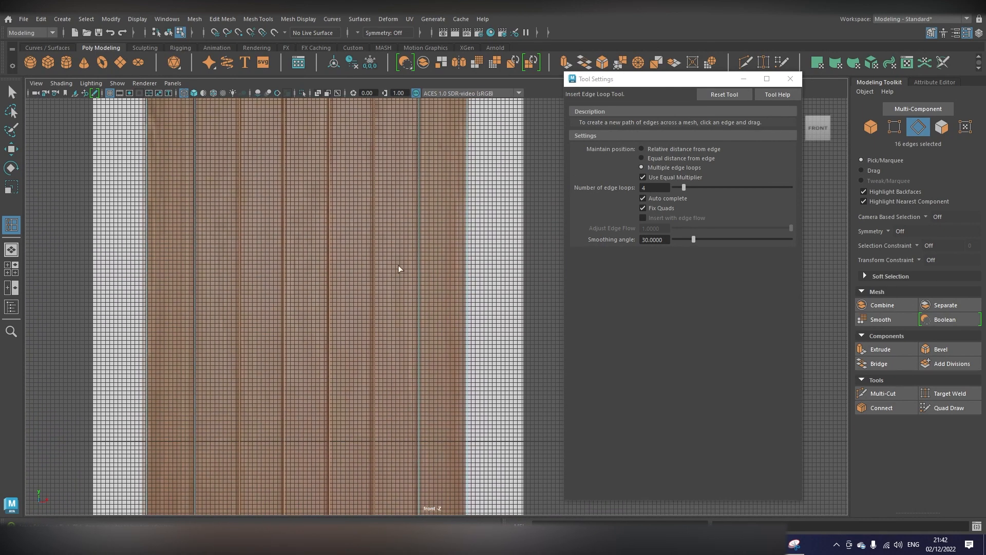
{"action": "scroll", "coordinate": [396, 307], "scroll_direction": "down", "scroll_amount": 5}
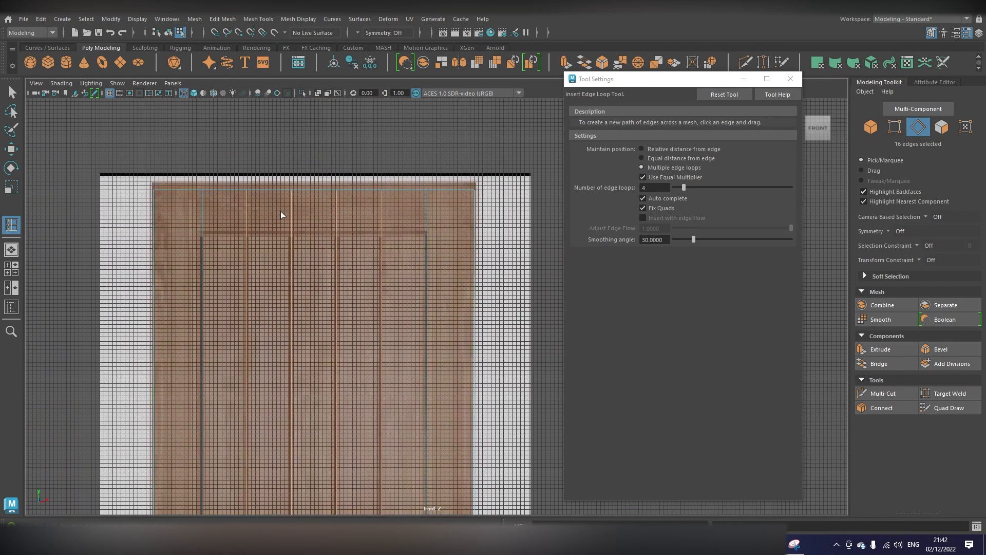
{"action": "key", "text": "q"}
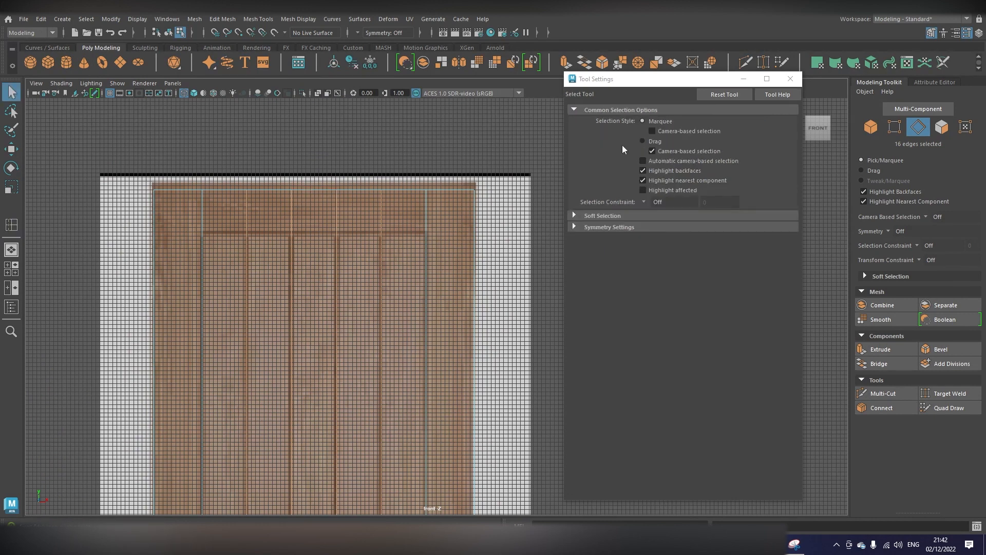
{"action": "left_click", "coordinate": [790, 79]}
{"action": "middle_click_drag", "start_coordinate": [323, 258], "coordinate": [365, 227], "text": "alt"}
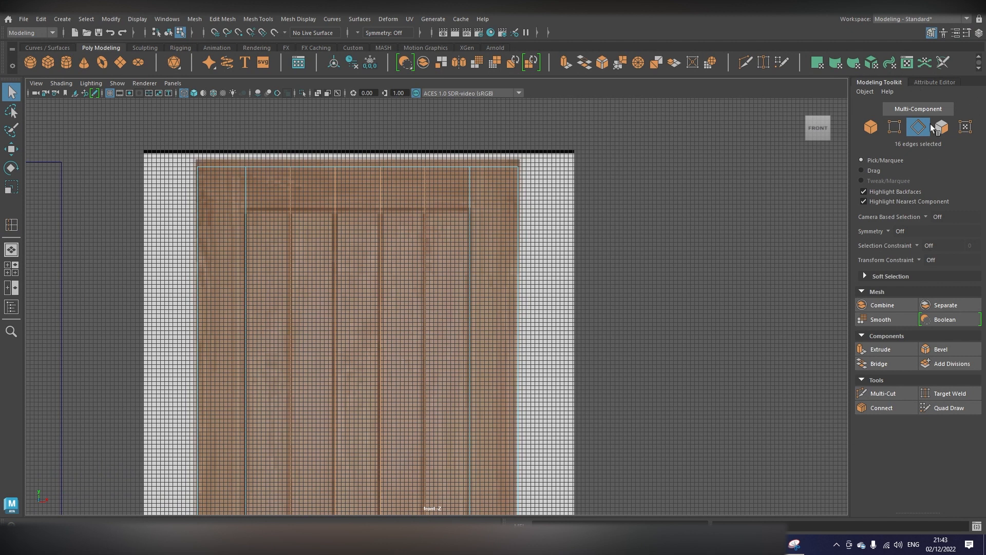
Step: Add two horizontal edge loops with Multi-Cut at the upper and lower ends of the pictured panel
{"action": "left_click", "coordinate": [885, 393]}
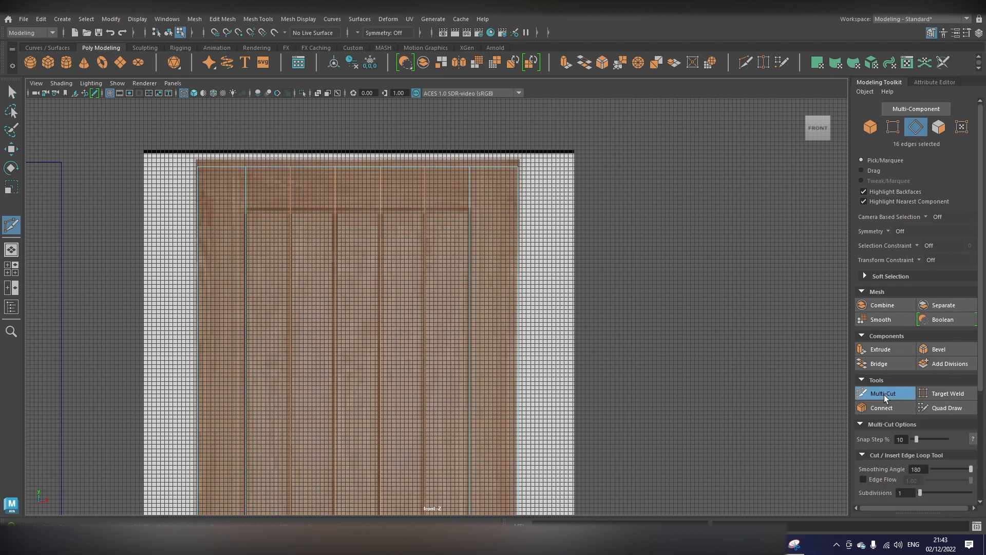
{"action": "left_click", "coordinate": [470, 167]}
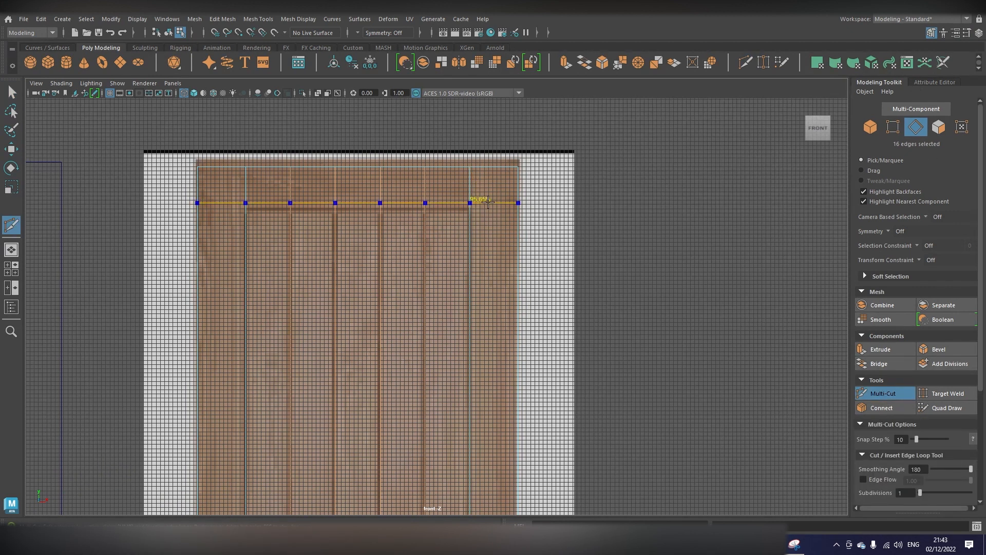
{"action": "left_click", "coordinate": [466, 208], "text": "ctrl"}
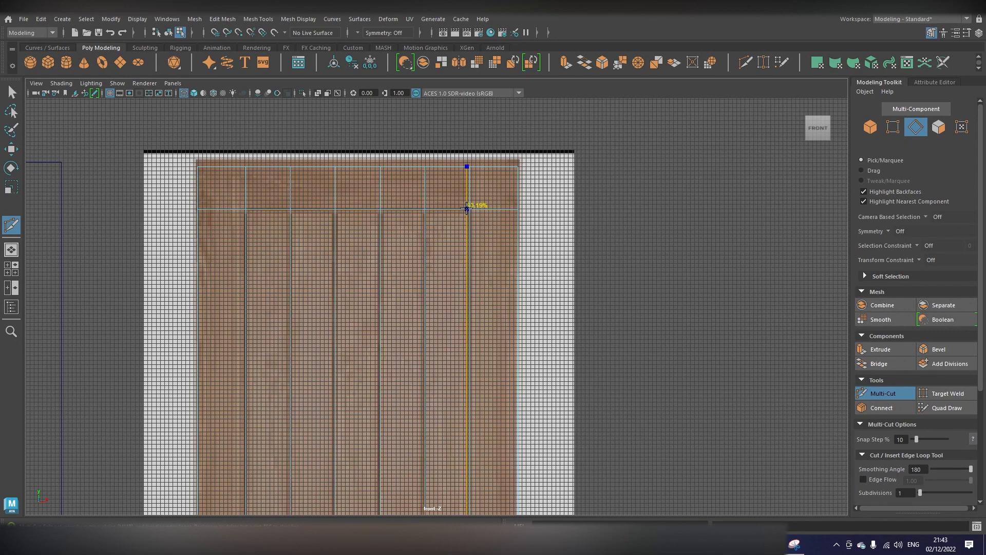
{"action": "middle_click_drag", "start_coordinate": [433, 418], "coordinate": [416, 164], "text": "alt"}
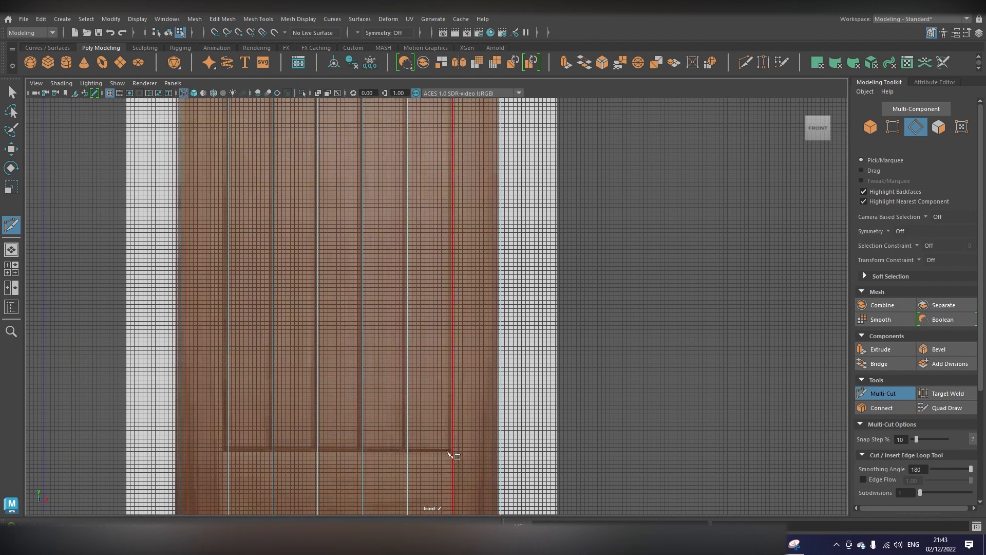
{"action": "left_click", "coordinate": [464, 452], "text": "ctrl"}
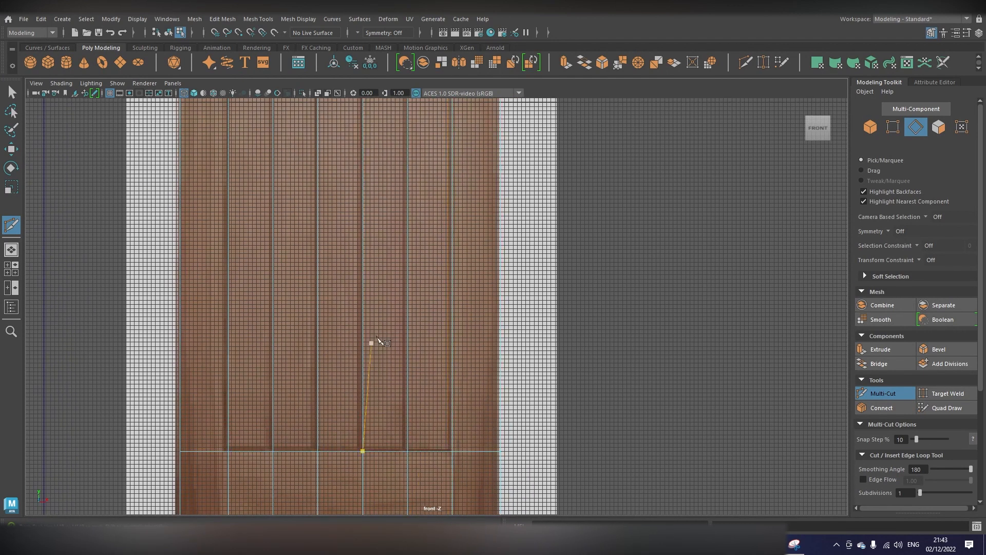
Step: Try a freehand Multi-Cut across two neighbouring planks in the lower part of the door and inspect it in perspective
{"action": "left_click", "coordinate": [363, 338]}
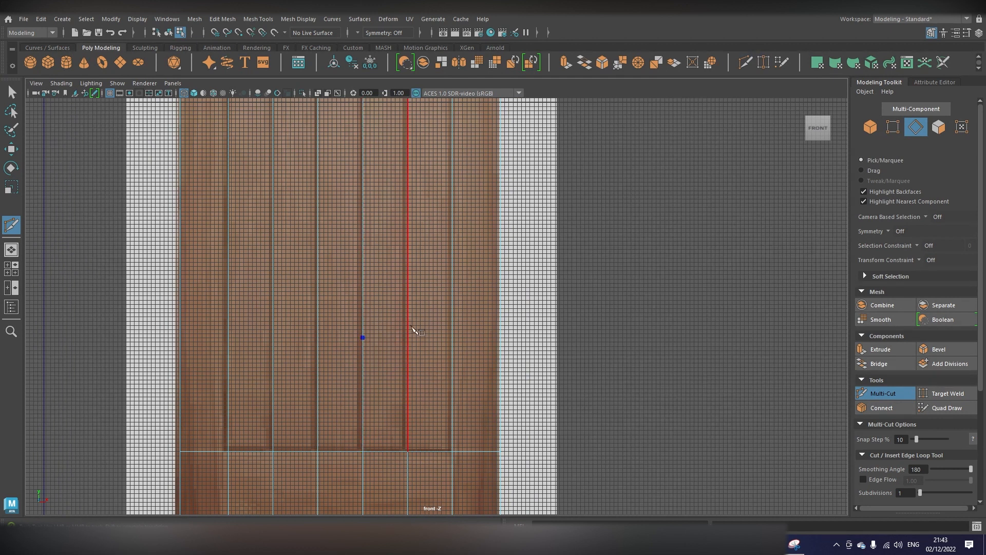
{"action": "left_click", "coordinate": [408, 326]}
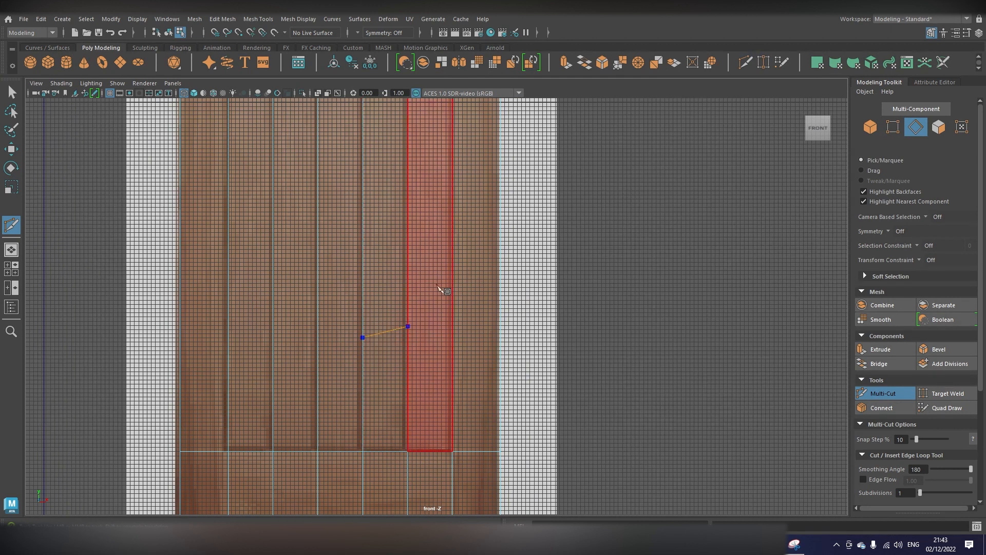
{"action": "left_click", "coordinate": [456, 249]}
{"action": "key", "text": "q"}
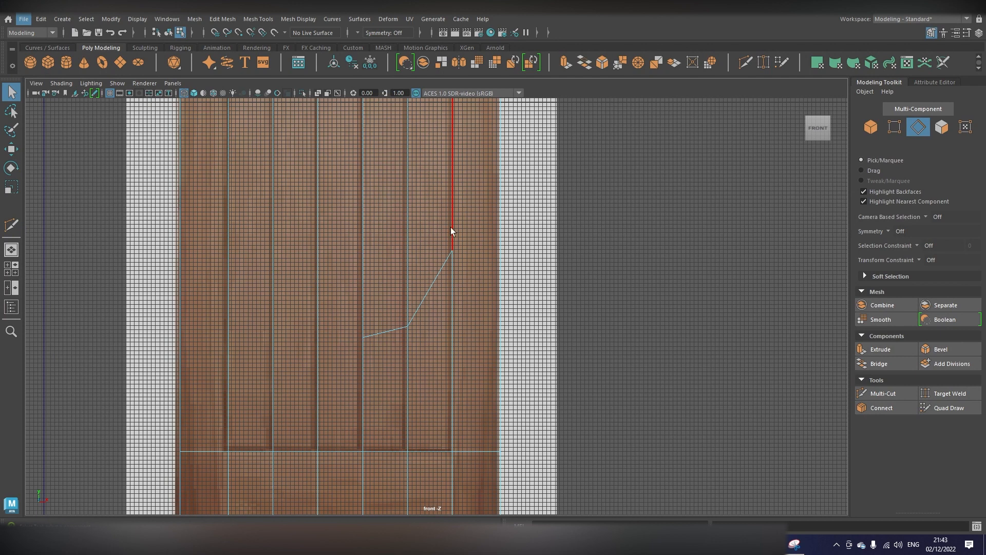
{"action": "left_click", "coordinate": [481, 227]}
{"action": "key", "text": "space"}
{"action": "key", "text": "space"}
{"action": "left_click_drag", "start_coordinate": [615, 232], "coordinate": [528, 265], "text": "alt"}
{"action": "left_click_drag", "start_coordinate": [551, 423], "coordinate": [563, 325], "text": "alt"}
{"action": "scroll", "coordinate": [525, 348], "scroll_direction": "up", "scroll_amount": 3}
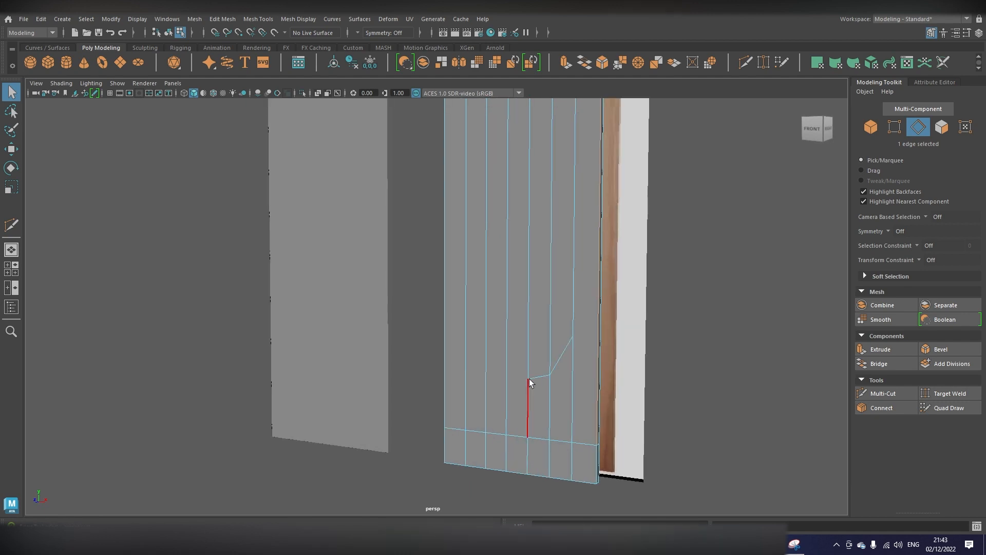
{"action": "middle_click_drag", "start_coordinate": [548, 360], "coordinate": [465, 359], "text": "alt"}
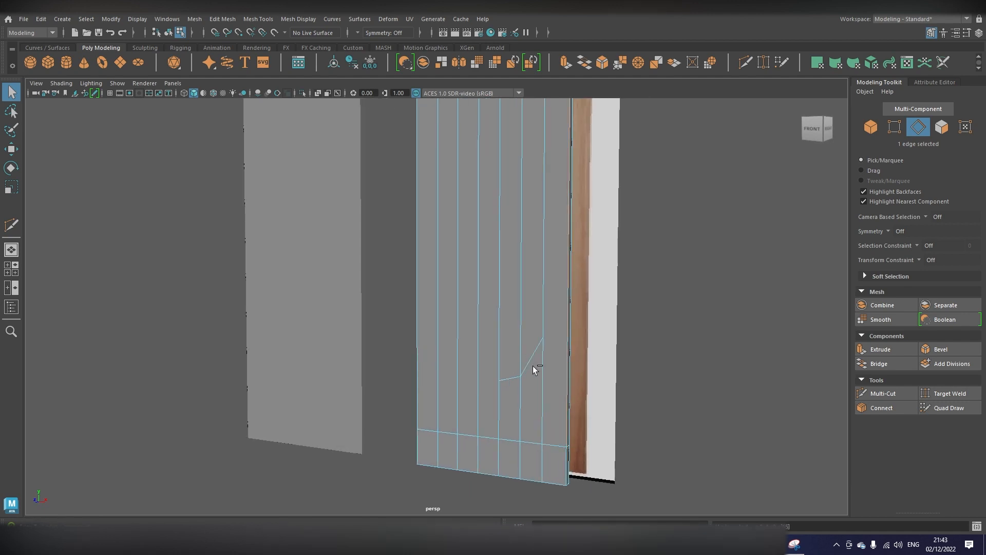
Step: Undo the freehand cut across the two planks
{"action": "key", "text": "ctrl+z"}
{"action": "key", "text": "ctrl+z"}
{"action": "key", "text": "ctrl+z"}
Step: Examine the door's edge loops against the reference panel in the front view, and show all four views
{"action": "middle_click_drag", "start_coordinate": [493, 205], "coordinate": [430, 334], "text": "alt"}
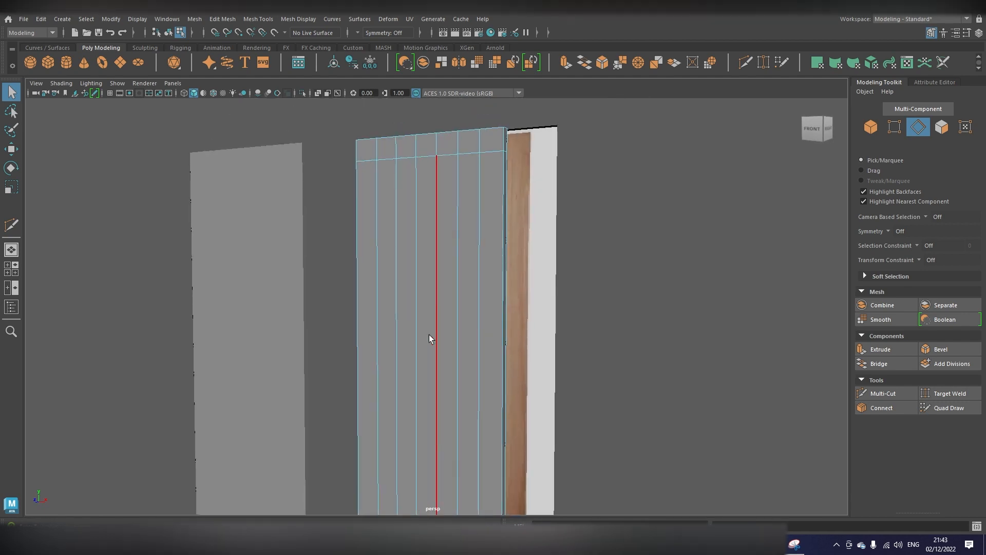
{"action": "key", "text": "space"}
{"action": "key", "text": "space"}
{"action": "scroll", "coordinate": [486, 335], "scroll_direction": "down", "scroll_amount": 4}
{"action": "middle_click_drag", "start_coordinate": [448, 164], "coordinate": [445, 309], "text": "alt"}
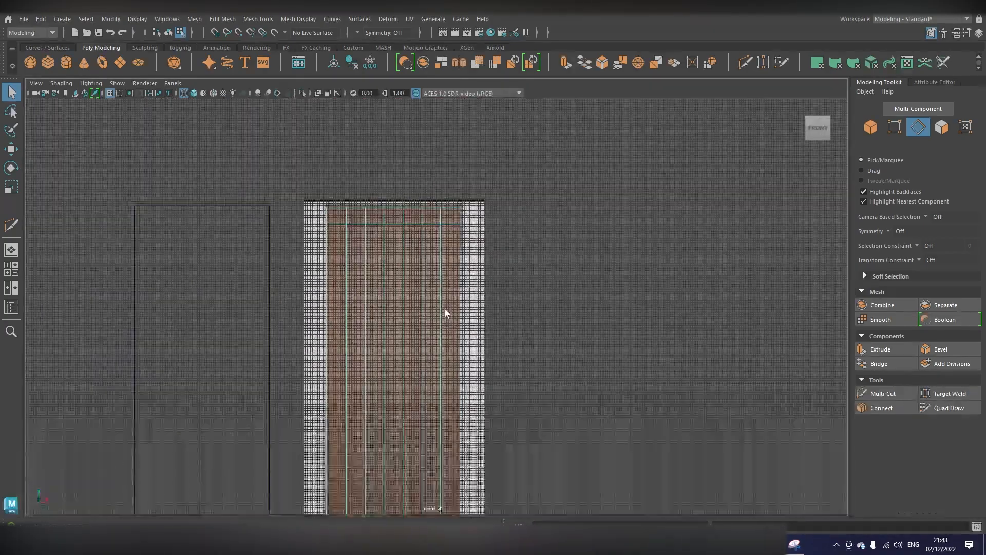
{"action": "scroll", "coordinate": [411, 280], "scroll_direction": "up", "scroll_amount": 5}
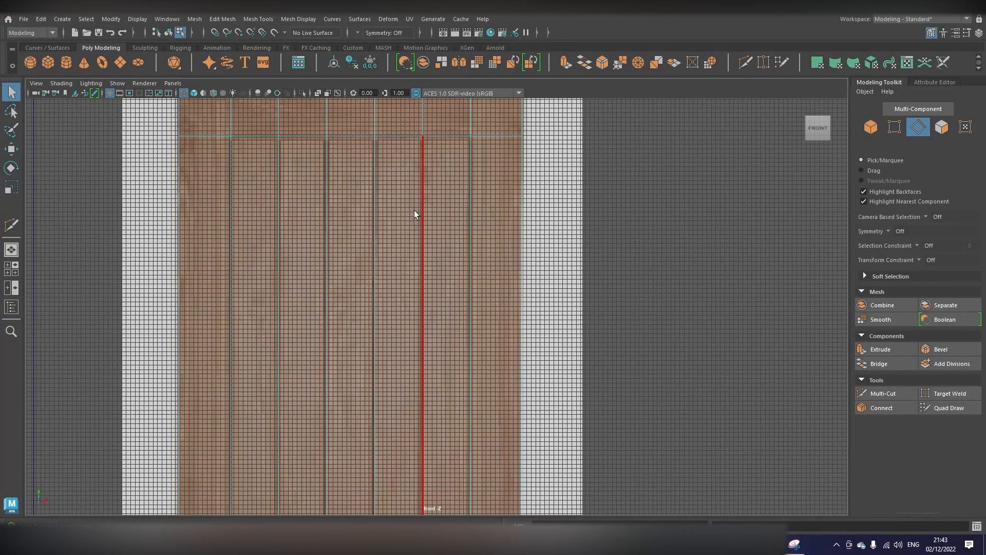
{"action": "middle_click_drag", "start_coordinate": [414, 210], "coordinate": [412, 245], "text": "alt"}
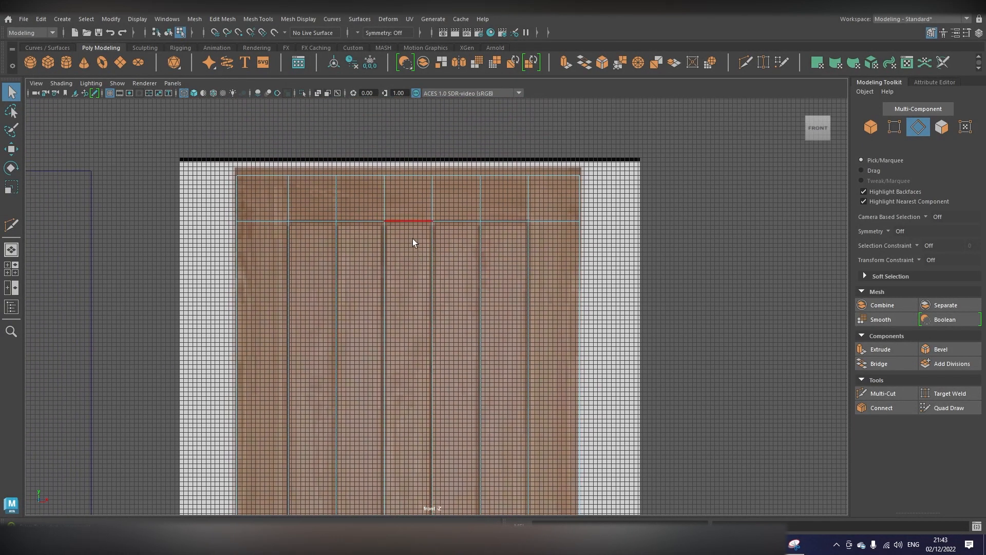
{"action": "key", "text": "space"}
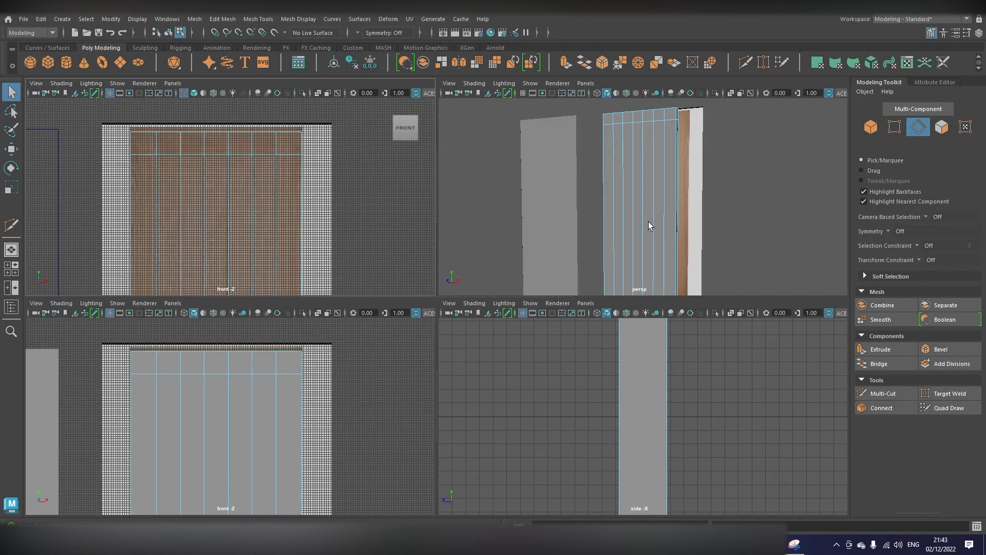
Step: Enlarge the perspective view and select the five tall plank faces on the front of the door
{"action": "key", "text": "space"}
{"action": "left_click_drag", "start_coordinate": [581, 235], "coordinate": [540, 304], "text": "alt"}
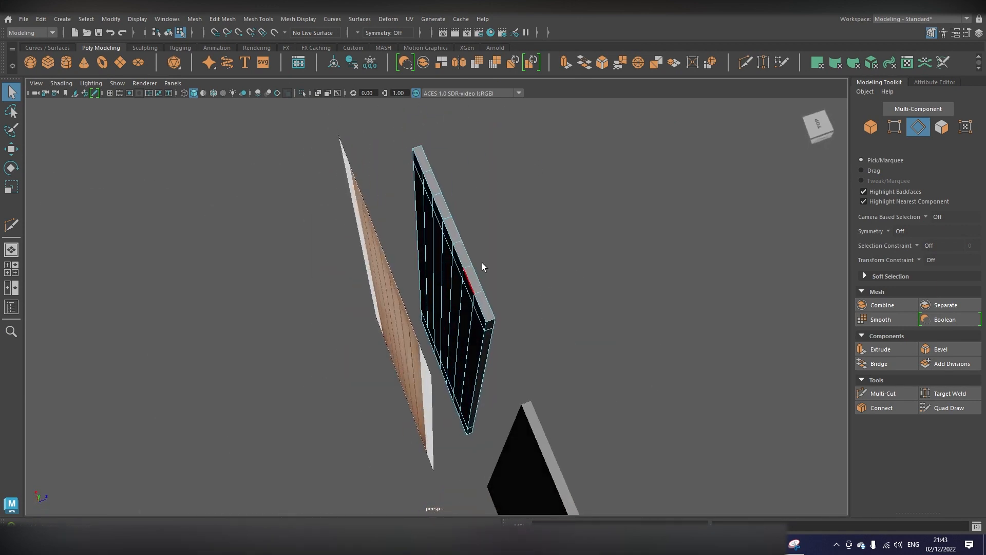
{"action": "right_click_drag", "start_coordinate": [481, 266], "coordinate": [470, 288]}
{"action": "left_click", "coordinate": [459, 318]}
{"action": "left_click_drag", "start_coordinate": [547, 313], "coordinate": [474, 270], "text": "alt"}
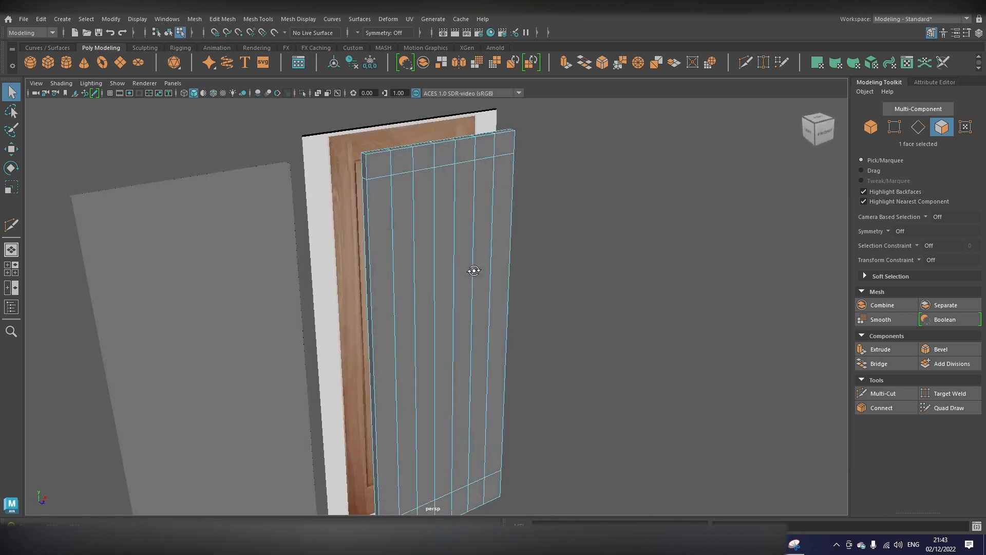
{"action": "left_click", "coordinate": [404, 238]}
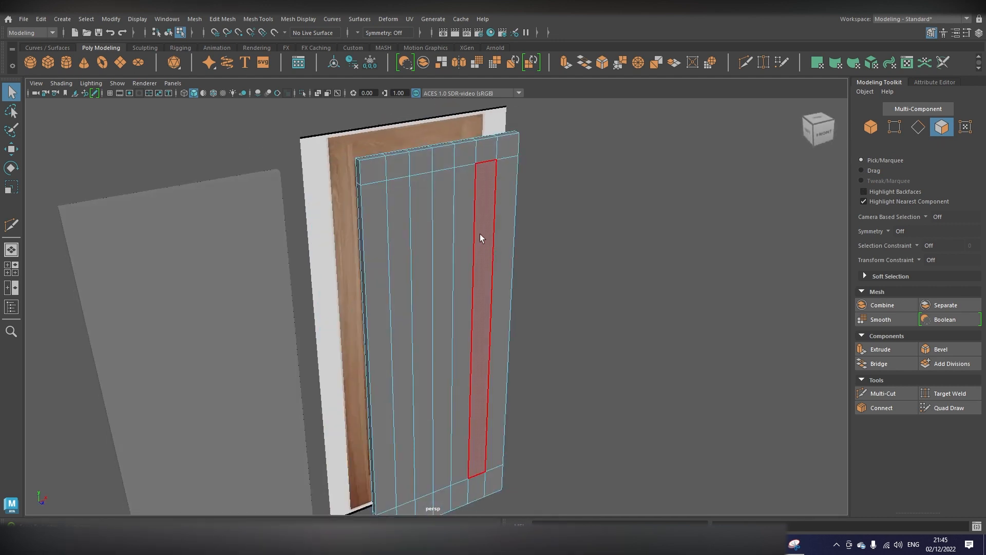
{"action": "mouse_move", "coordinate": [484, 228]}
{"action": "left_mouse_down"}
{"action": "mouse_move", "coordinate": [465, 257]}
{"action": "mouse_move", "coordinate": [404, 278]}
{"action": "left_mouse_up"}
{"action": "left_click_drag", "start_coordinate": [587, 298], "coordinate": [606, 305], "text": "alt"}
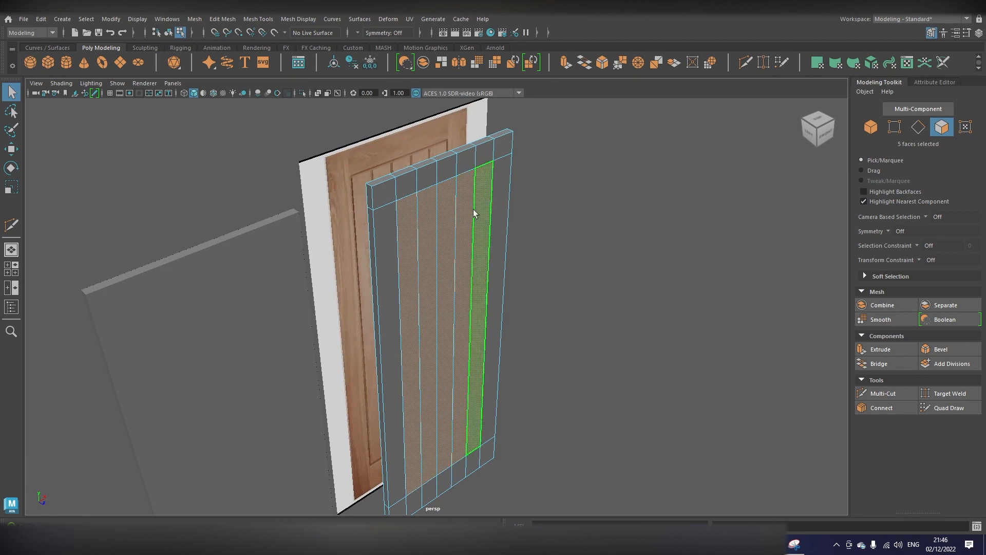
{"action": "left_click", "coordinate": [476, 226]}
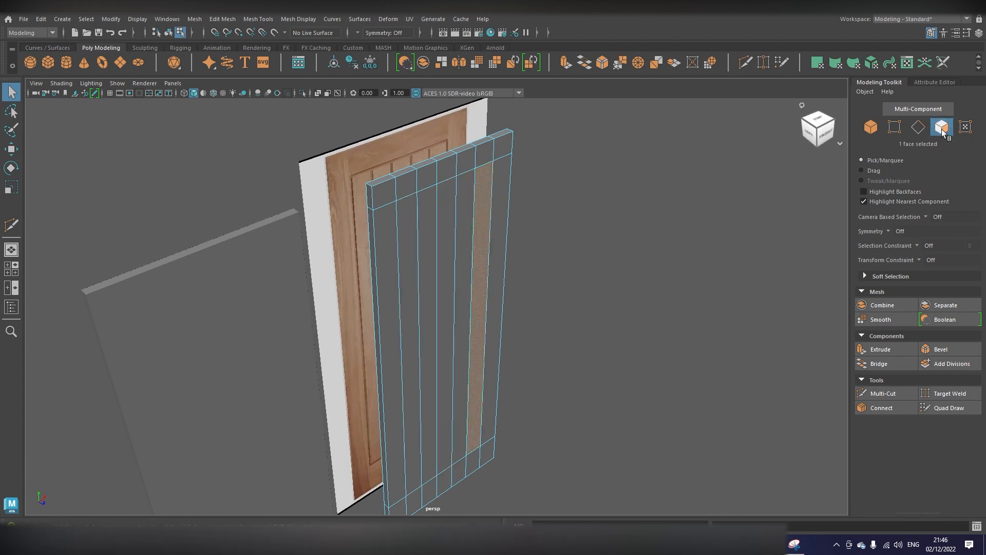
{"action": "mouse_move", "coordinate": [483, 203]}
{"action": "left_mouse_down"}
{"action": "mouse_move", "coordinate": [399, 220]}
{"action": "mouse_move", "coordinate": [411, 221]}
{"action": "left_mouse_up"}
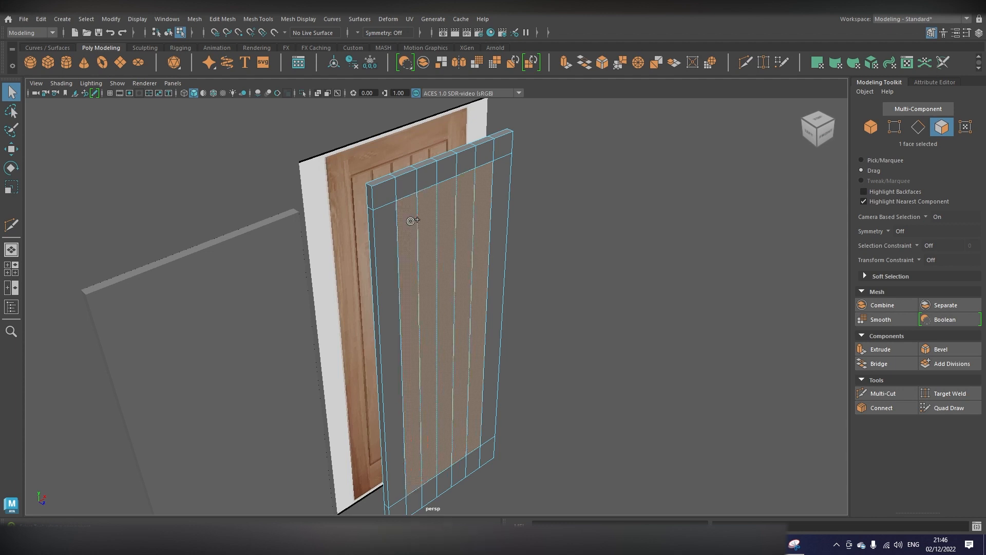
Step: Try adding a frame face above the planks to the face selection and removing it again
{"action": "left_click", "coordinate": [469, 161], "text": "shift"}
{"action": "left_click", "coordinate": [470, 162], "text": "ctrl"}
{"action": "left_click", "coordinate": [467, 160], "text": "shift"}
{"action": "left_click", "coordinate": [470, 163], "text": "ctrl"}
Step: Examine the grooves of the reference panel beside the selected plank faces
{"action": "left_click_drag", "start_coordinate": [573, 268], "coordinate": [550, 273], "text": "alt"}
{"action": "scroll", "coordinate": [549, 272], "scroll_direction": "up", "scroll_amount": 2}
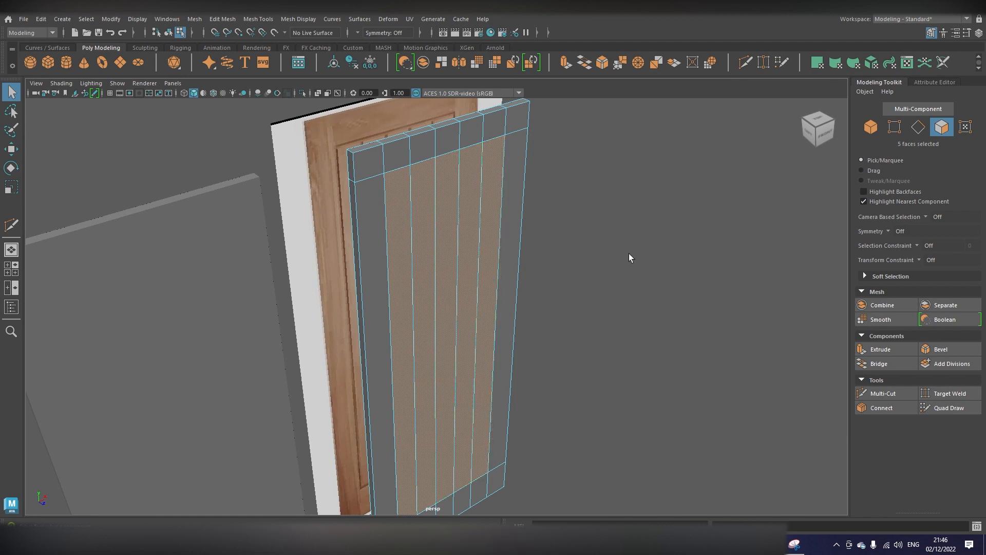
{"action": "middle_click_drag", "start_coordinate": [628, 285], "coordinate": [596, 269], "text": "alt"}
{"action": "left_click_drag", "start_coordinate": [596, 269], "coordinate": [611, 253], "text": "alt"}
{"action": "middle_click_drag", "start_coordinate": [612, 253], "coordinate": [585, 266], "text": "alt"}
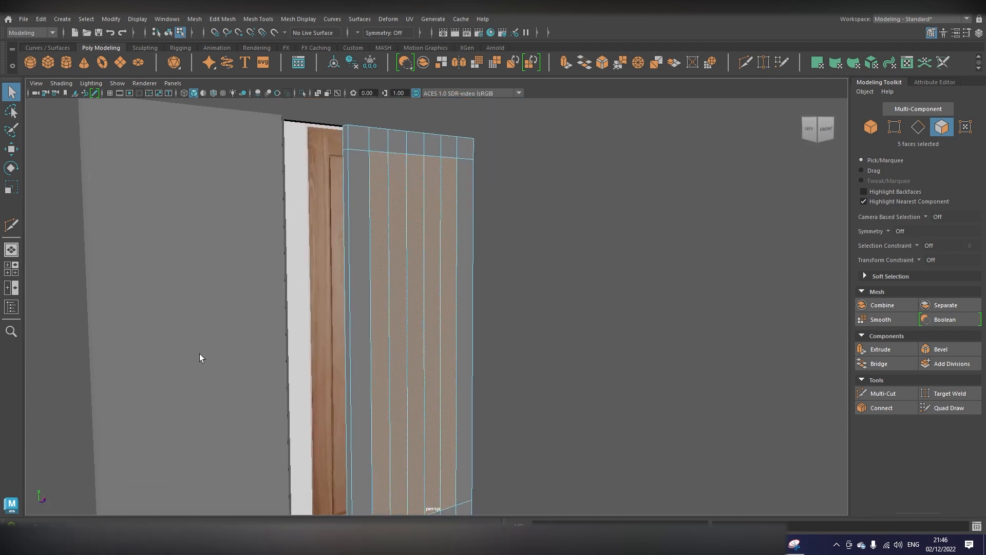
{"action": "scroll", "coordinate": [286, 238], "scroll_direction": "up", "scroll_amount": 3}
{"action": "middle_click_drag", "start_coordinate": [286, 238], "coordinate": [378, 293], "text": "alt"}
{"action": "scroll", "coordinate": [370, 295], "scroll_direction": "up", "scroll_amount": 1}
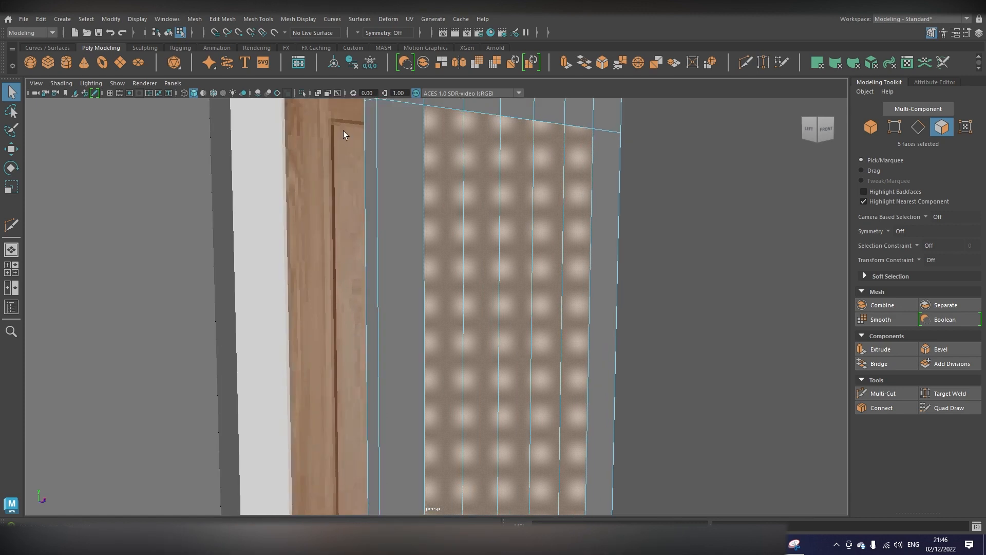
{"action": "middle_click_drag", "start_coordinate": [651, 250], "coordinate": [580, 283], "text": "alt"}
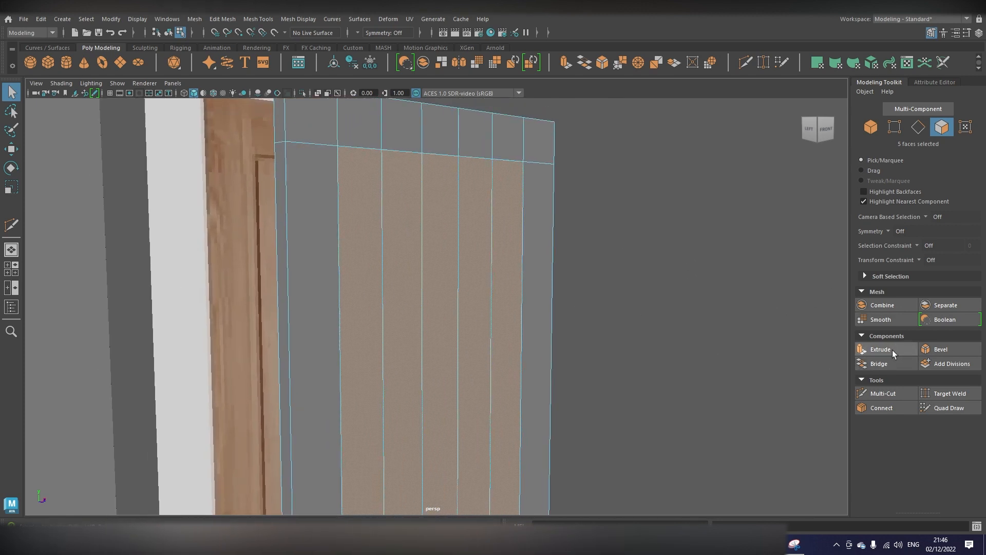
Step: Extrude the five plank faces with a trial thickness of 3.4 and undo that thickness
{"action": "left_click", "coordinate": [892, 350]}
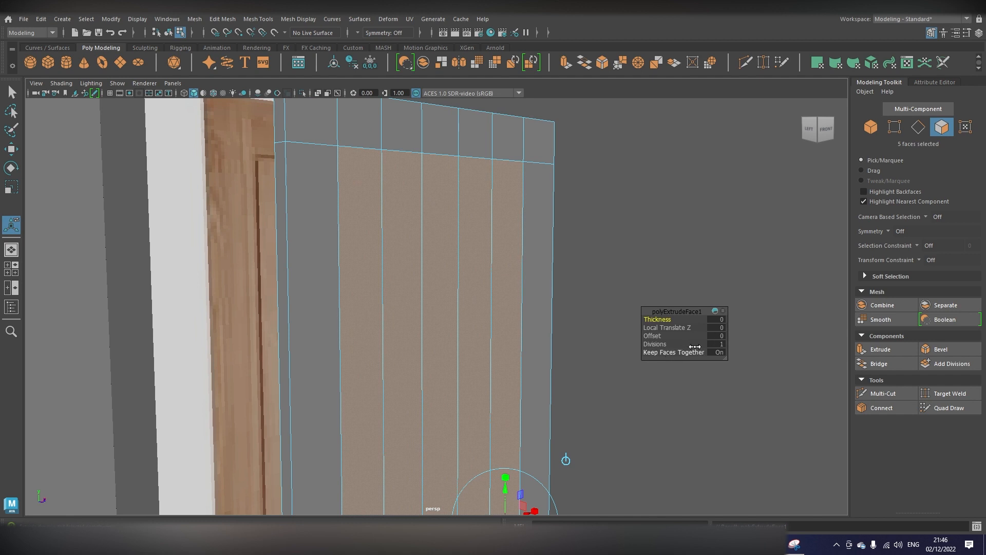
{"action": "left_click_drag", "start_coordinate": [663, 319], "coordinate": [681, 320]}
{"action": "left_click_drag", "start_coordinate": [552, 230], "coordinate": [426, 256], "text": "alt"}
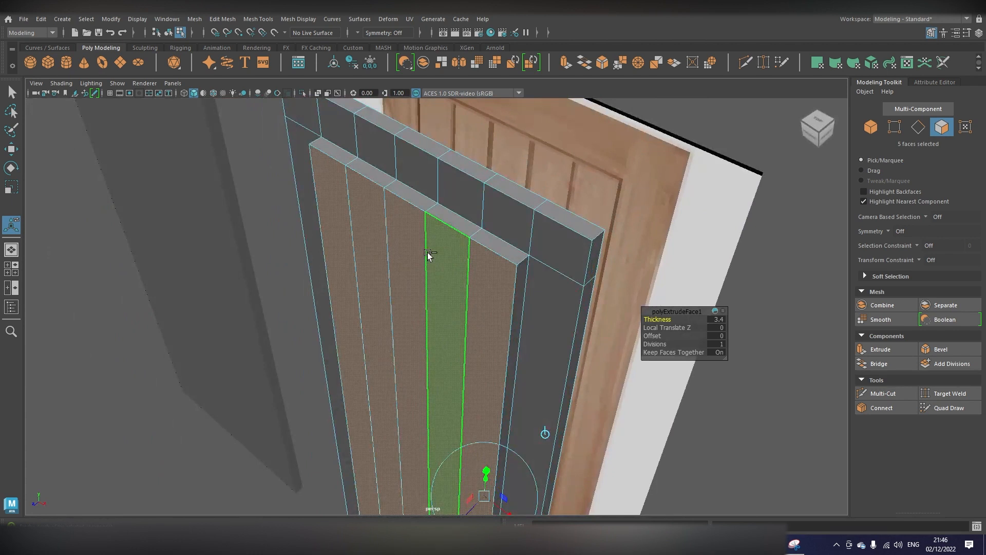
{"action": "key", "text": "ctrl+z"}
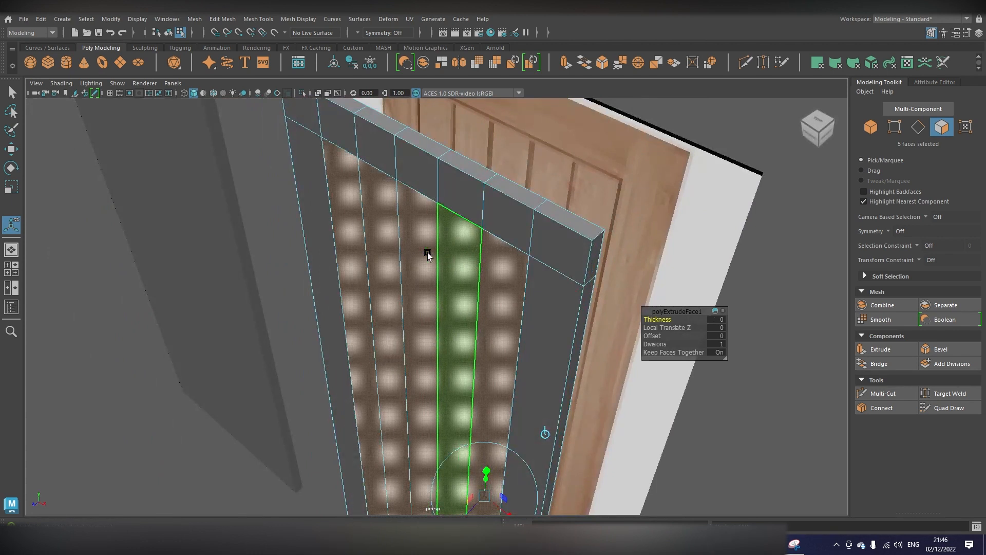
Step: Set the plank extrusion's offset to 1.1 and turn off Keep Faces Together so each plank gets its own border
{"action": "left_click_drag", "start_coordinate": [428, 255], "coordinate": [323, 253], "text": "alt"}
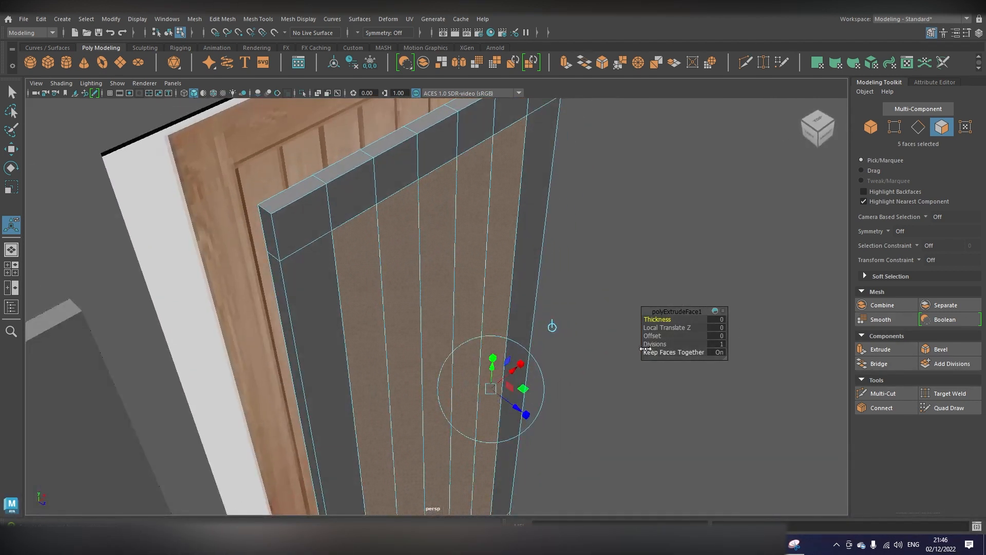
{"action": "left_click_drag", "start_coordinate": [650, 336], "coordinate": [660, 337]}
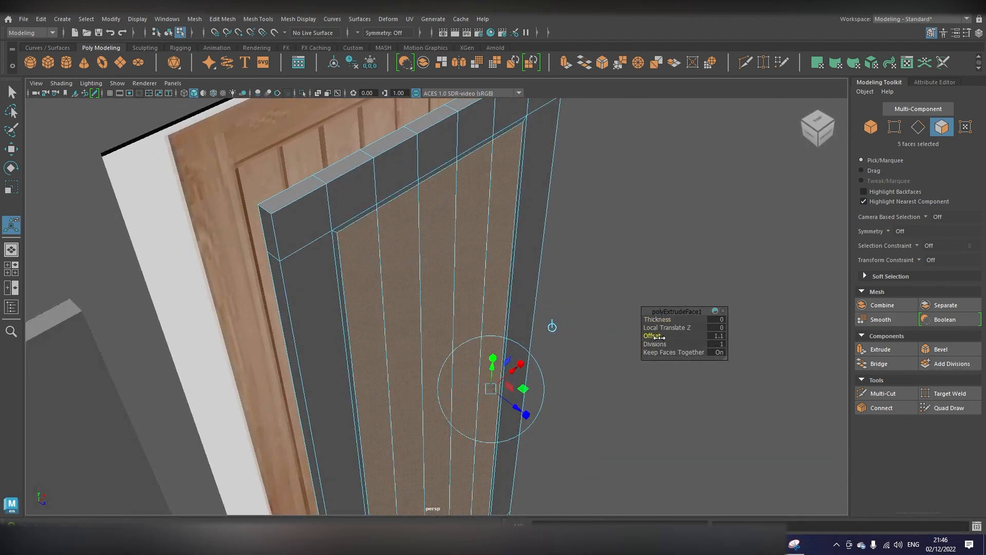
{"action": "left_click", "coordinate": [666, 352]}
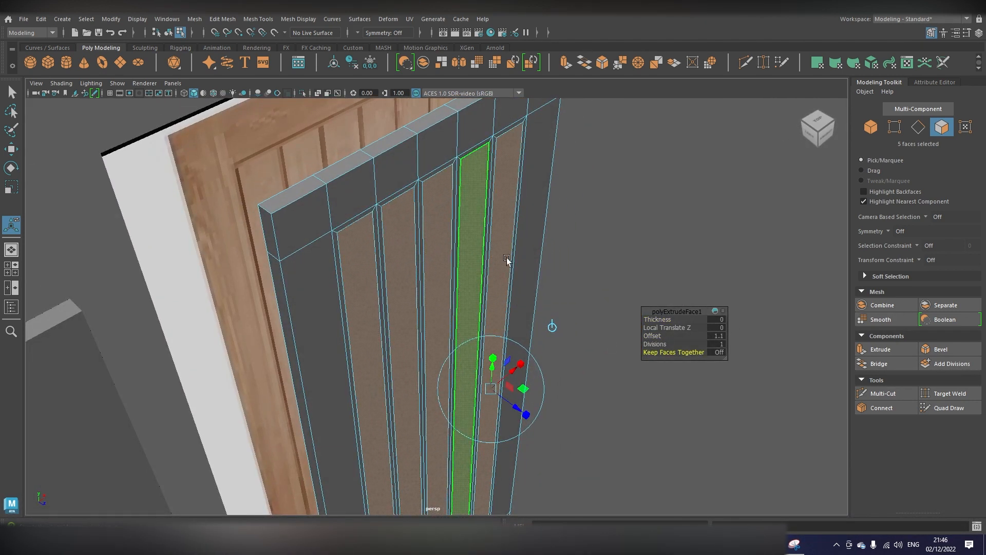
{"action": "left_click_drag", "start_coordinate": [508, 262], "coordinate": [374, 249], "text": "alt"}
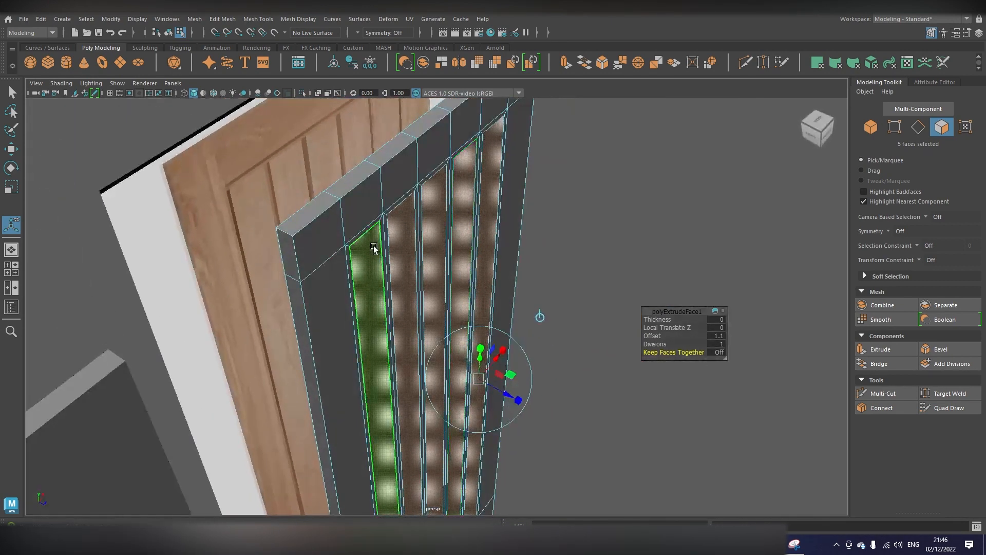
{"action": "mouse_move", "coordinate": [458, 288]}
{"action": "left_mouse_down", "text": "alt"}
{"action": "mouse_move", "coordinate": [480, 246]}
{"action": "mouse_move", "coordinate": [458, 273]}
{"action": "left_mouse_up", "text": "alt"}
{"action": "left_click_drag", "start_coordinate": [551, 384], "coordinate": [547, 214]}
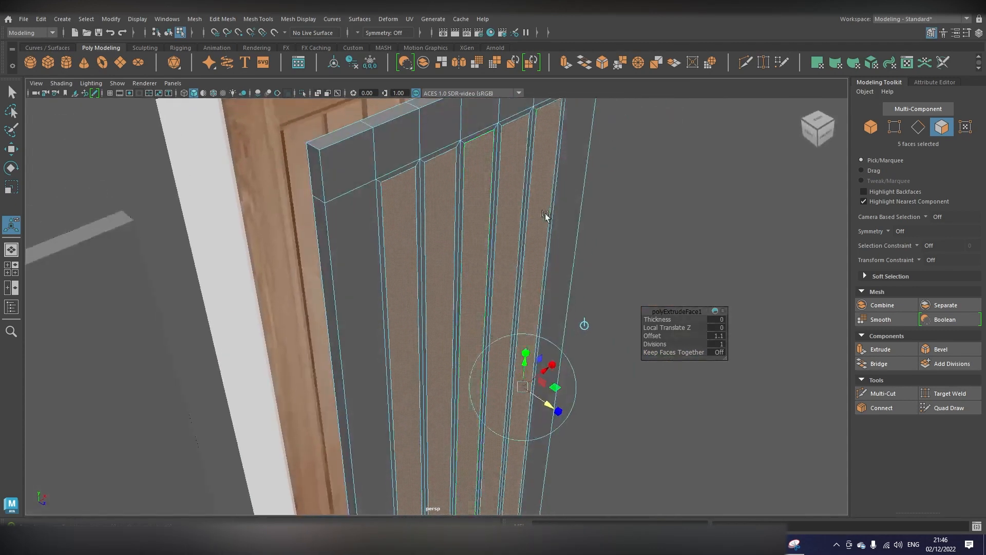
{"action": "left_click", "coordinate": [411, 165]}
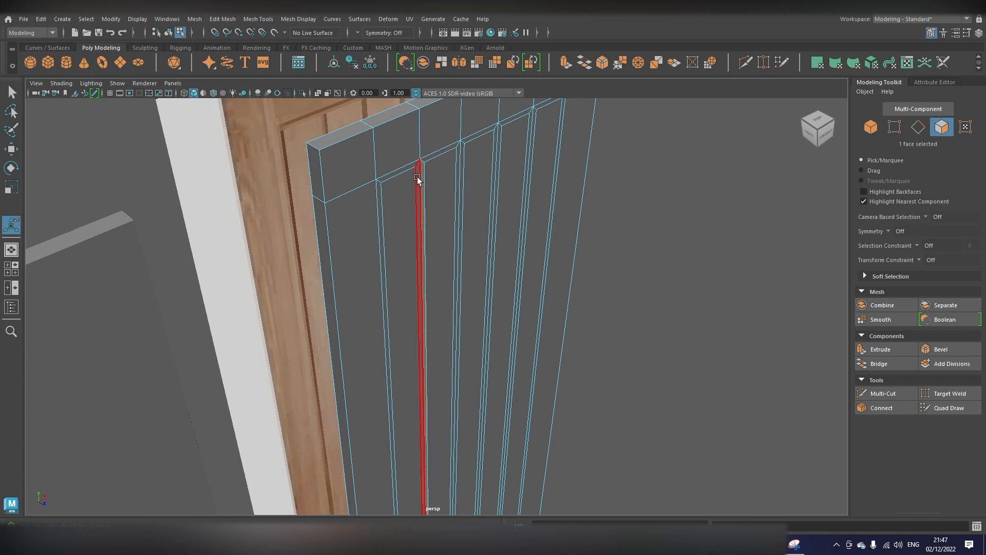
{"action": "left_click", "coordinate": [421, 171]}
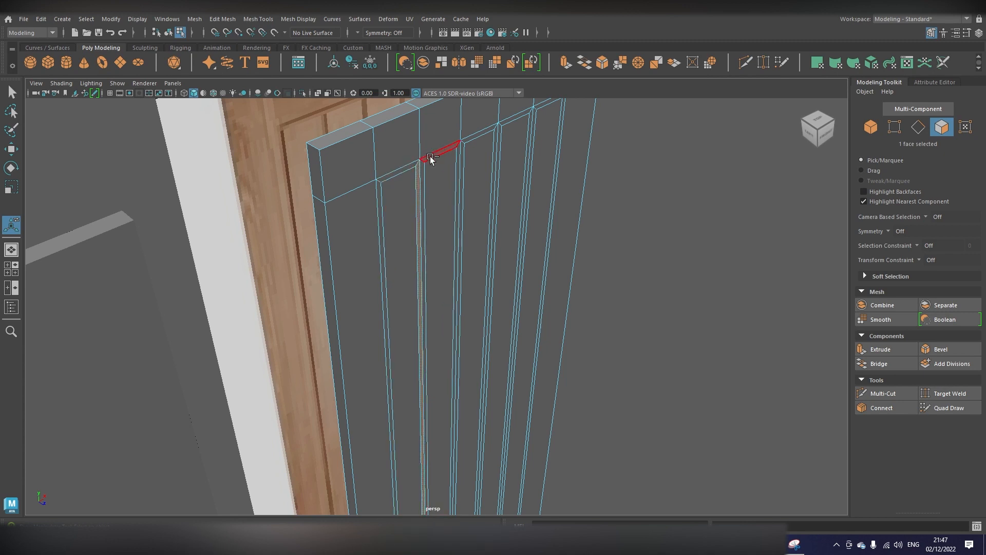
{"action": "scroll", "coordinate": [435, 181], "scroll_direction": "up", "scroll_amount": 1}
{"action": "scroll", "coordinate": [427, 189], "scroll_direction": "down", "scroll_amount": 2}
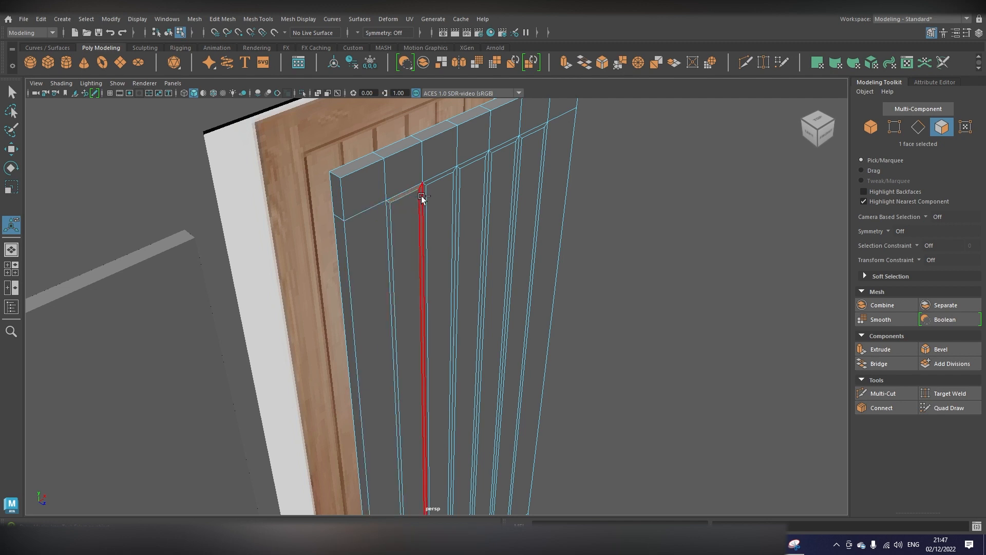
{"action": "left_click", "coordinate": [804, 198]}
Step: Leave the extrusion and select the narrow border faces around the first plank plus the adjoining side and upper borders of the second
{"action": "key", "text": "F8"}
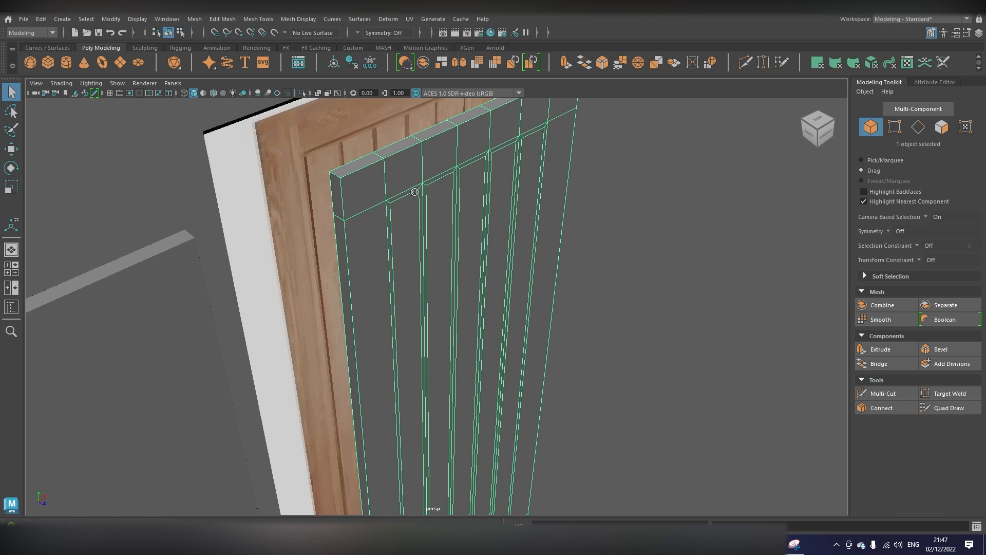
{"action": "left_click", "coordinate": [415, 192]}
{"action": "left_click", "coordinate": [417, 195]}
{"action": "left_click", "coordinate": [941, 127]}
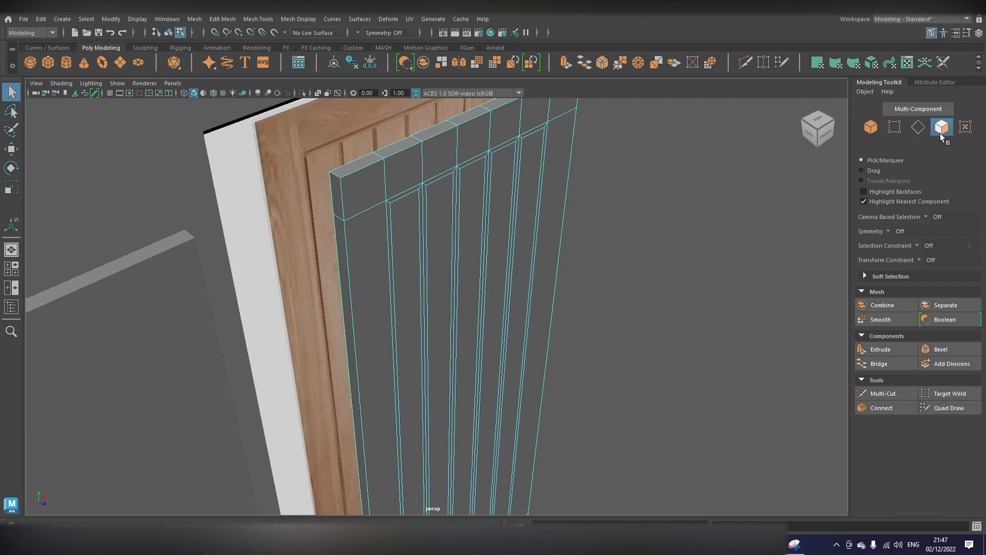
{"action": "left_click", "coordinate": [414, 191]}
{"action": "left_click", "coordinate": [411, 190], "text": "shift"}
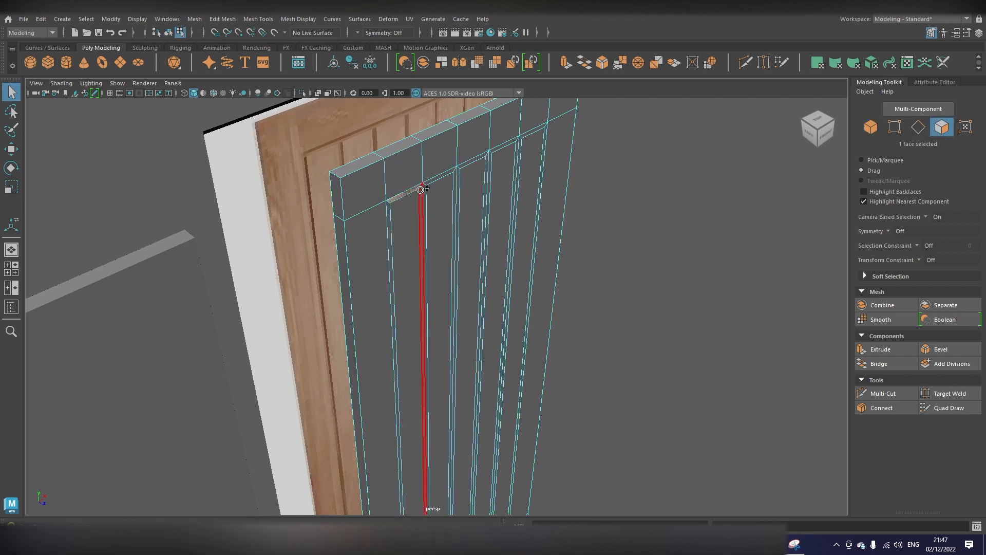
{"action": "left_click", "coordinate": [422, 190], "text": "shift"}
{"action": "left_click", "coordinate": [425, 187], "text": "shift"}
{"action": "left_click", "coordinate": [428, 182], "text": "shift"}
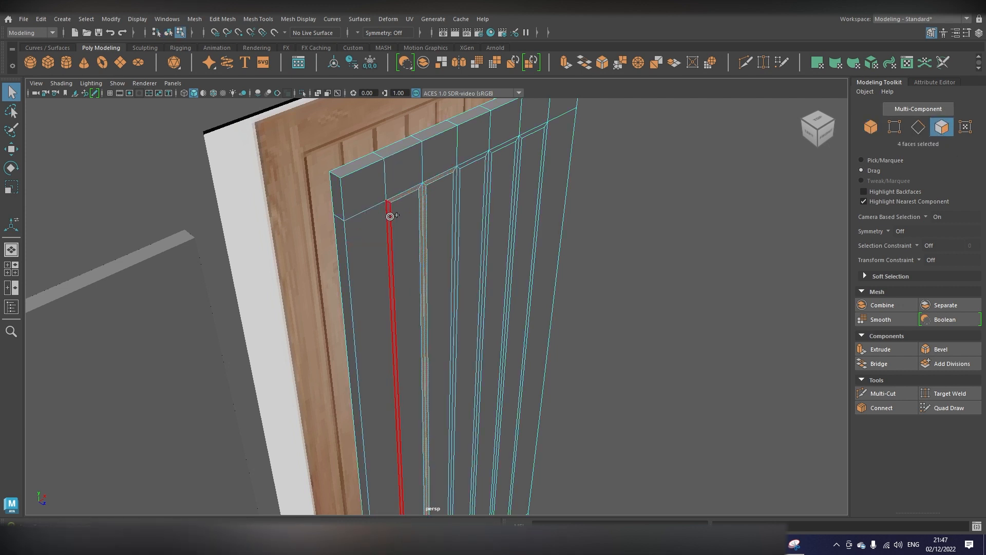
{"action": "left_click", "coordinate": [389, 216], "text": "shift"}
Step: Add the remaining vertical and upper border faces of the other planks to the selection
{"action": "left_click_drag", "start_coordinate": [466, 284], "coordinate": [429, 221], "text": "alt"}
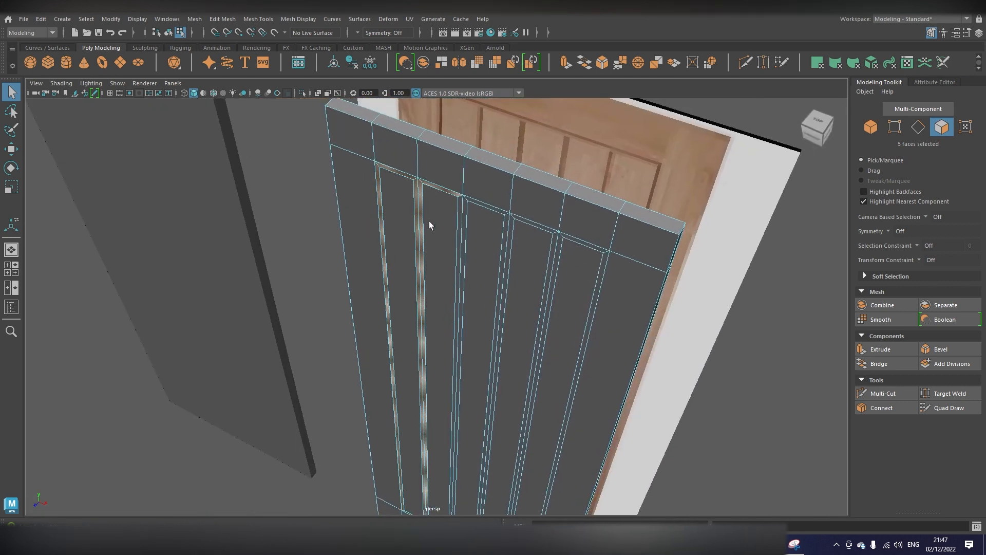
{"action": "left_click", "coordinate": [464, 204], "text": "shift"}
{"action": "left_click", "coordinate": [471, 200], "text": "shift"}
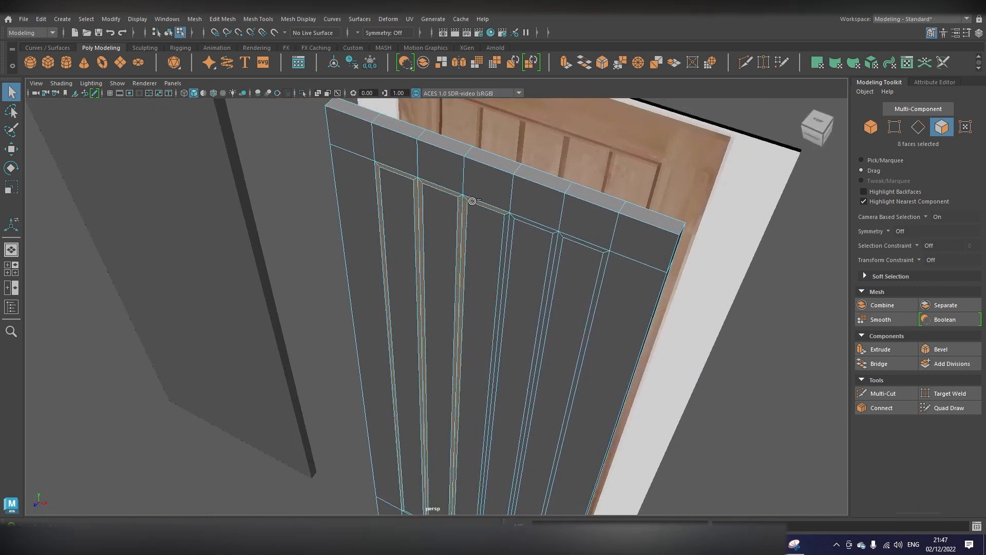
{"action": "left_click", "coordinate": [513, 216], "text": "shift"}
{"action": "left_click", "coordinate": [509, 216], "text": "shift"}
{"action": "left_click", "coordinate": [526, 222], "text": "shift"}
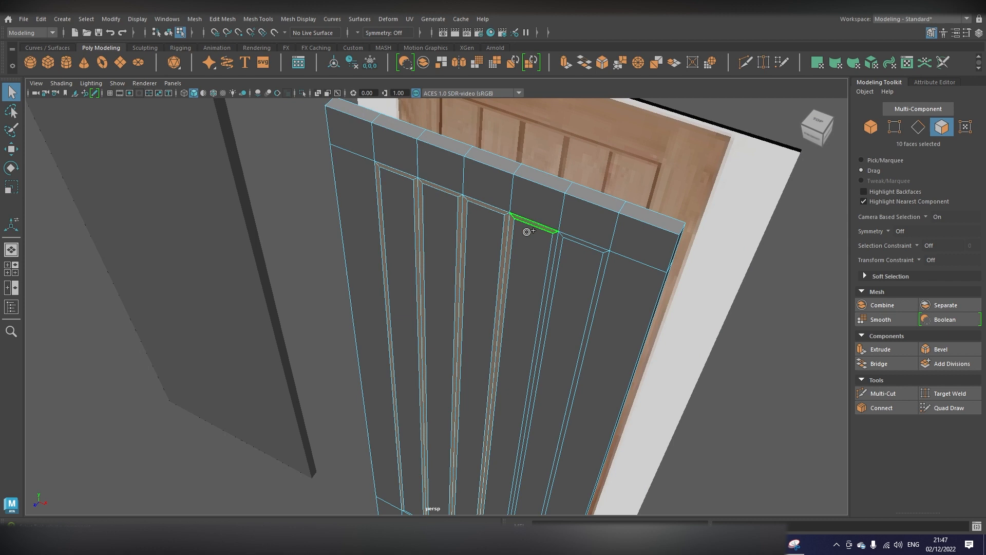
{"action": "left_click", "coordinate": [552, 251], "text": "shift"}
{"action": "left_click", "coordinate": [559, 249], "text": "shift"}
{"action": "left_click", "coordinate": [566, 236], "text": "shift"}
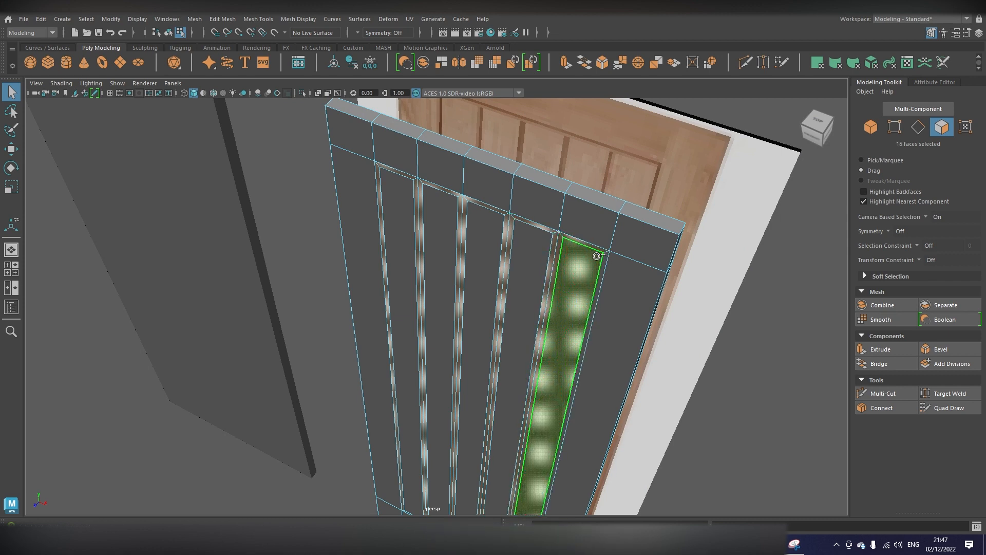
{"action": "left_click", "coordinate": [596, 273], "text": "shift"}
Step: Add the lower border faces of all five planks to the selection
{"action": "middle_click_drag", "start_coordinate": [542, 285], "coordinate": [493, 158], "text": "alt"}
{"action": "left_click_drag", "start_coordinate": [514, 272], "coordinate": [608, 211], "text": "alt"}
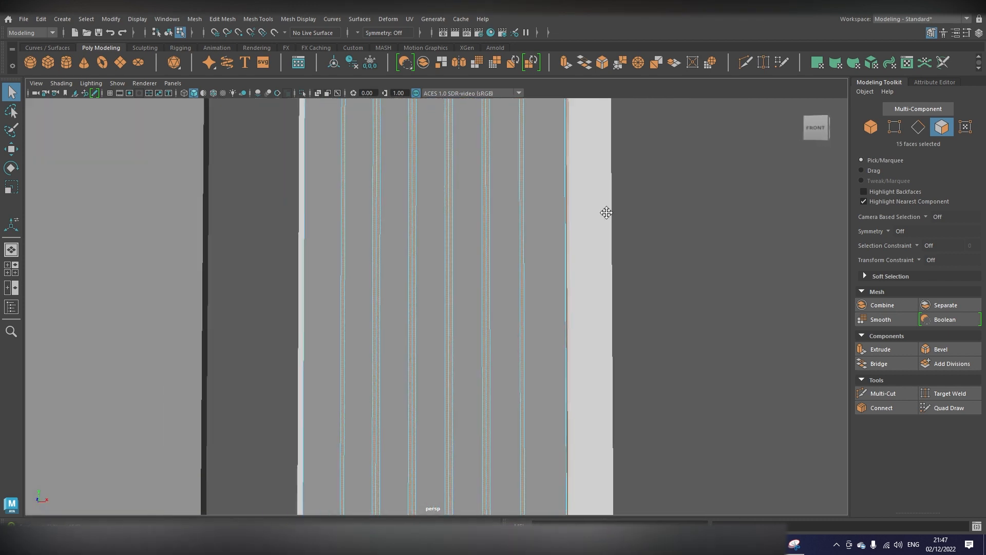
{"action": "scroll", "coordinate": [591, 308], "scroll_direction": "up", "scroll_amount": 4}
{"action": "middle_click_drag", "start_coordinate": [578, 395], "coordinate": [537, 288], "text": "alt"}
{"action": "scroll", "coordinate": [611, 432], "scroll_direction": "up", "scroll_amount": 2}
{"action": "scroll", "coordinate": [612, 430], "scroll_direction": "up", "scroll_amount": 2}
{"action": "middle_click_drag", "start_coordinate": [612, 430], "coordinate": [502, 230], "text": "alt"}
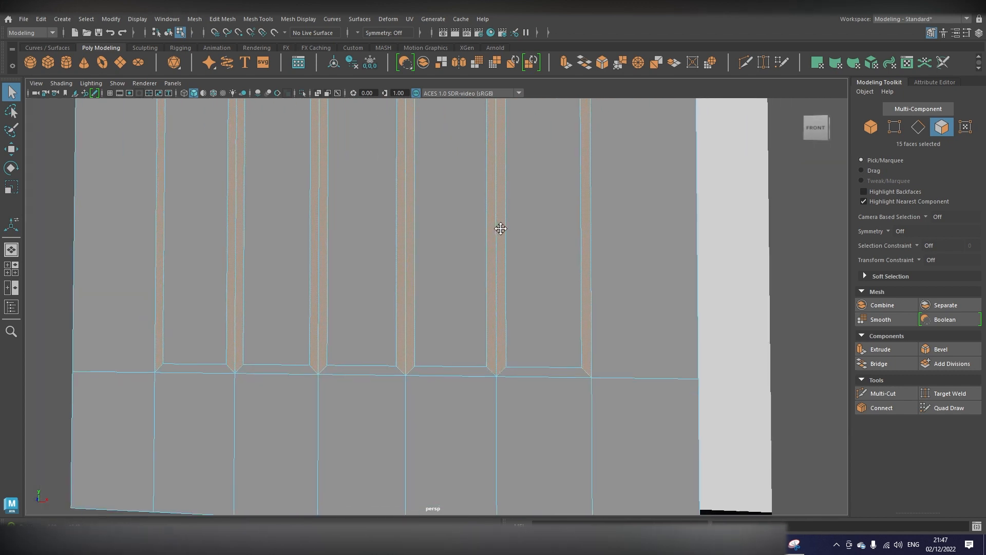
{"action": "left_click", "coordinate": [566, 372], "text": "shift"}
{"action": "left_click", "coordinate": [474, 373], "text": "shift"}
{"action": "left_click", "coordinate": [390, 373], "text": "shift"}
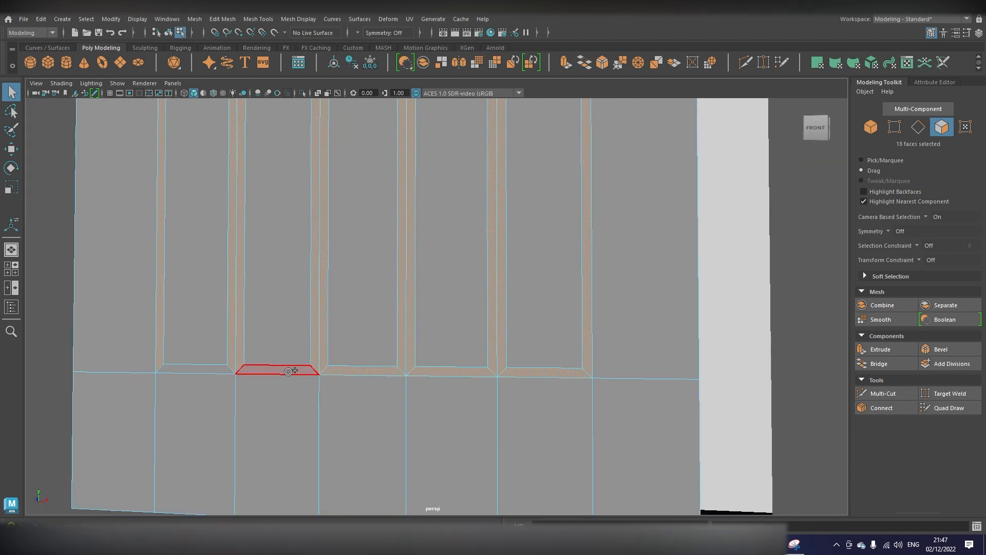
{"action": "left_click", "coordinate": [288, 371], "text": "shift"}
{"action": "left_click", "coordinate": [216, 368], "text": "shift"}
Step: Extrude the selected border faces into the door with a Local Translate Z of -0.943 to form grooves
{"action": "scroll", "coordinate": [226, 355], "scroll_direction": "down", "scroll_amount": 4}
{"action": "left_click_drag", "start_coordinate": [513, 198], "coordinate": [423, 343], "text": "alt"}
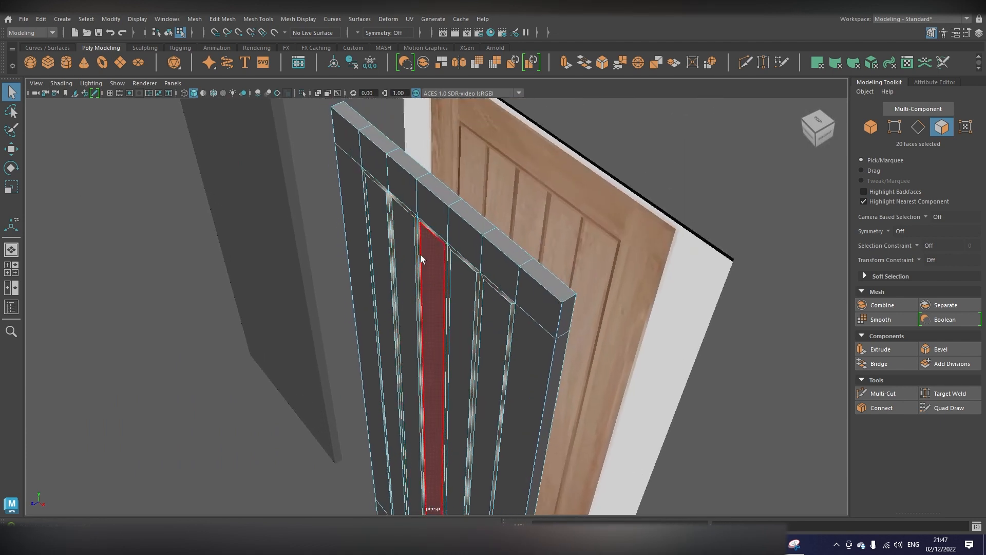
{"action": "left_click", "coordinate": [878, 353]}
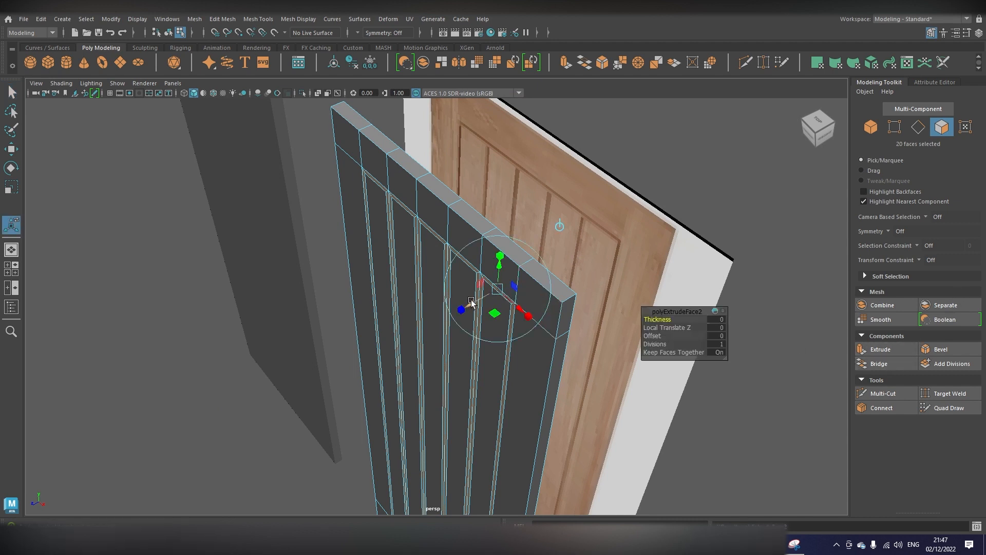
{"action": "left_click_drag", "start_coordinate": [471, 302], "coordinate": [474, 300]}
{"action": "left_click_drag", "start_coordinate": [469, 303], "coordinate": [425, 322], "text": "alt"}
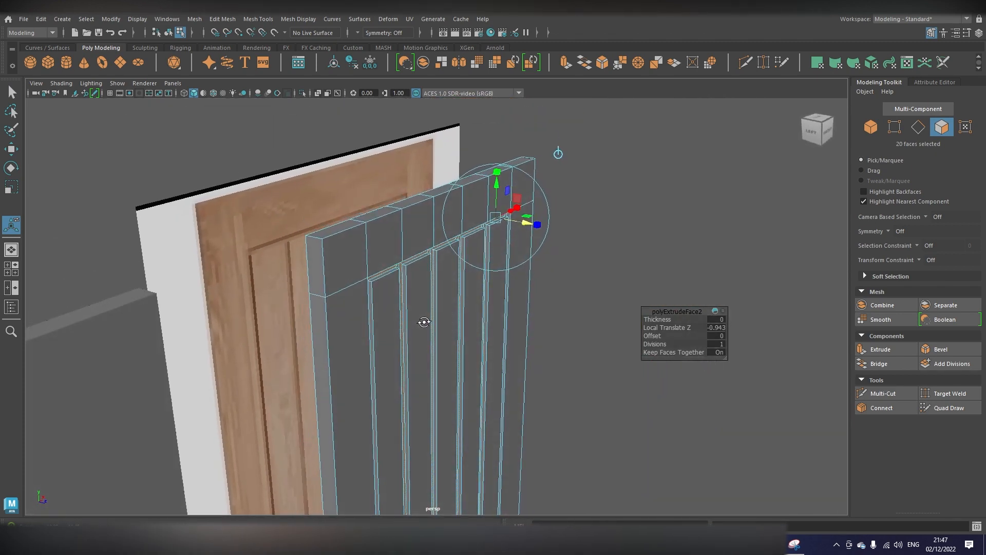
Step: Set the groove extrusion's Thickness to 0.2 and deepen it to a Local Translate Z of about -1.066
{"action": "scroll", "coordinate": [424, 322], "scroll_direction": "up", "scroll_amount": 3}
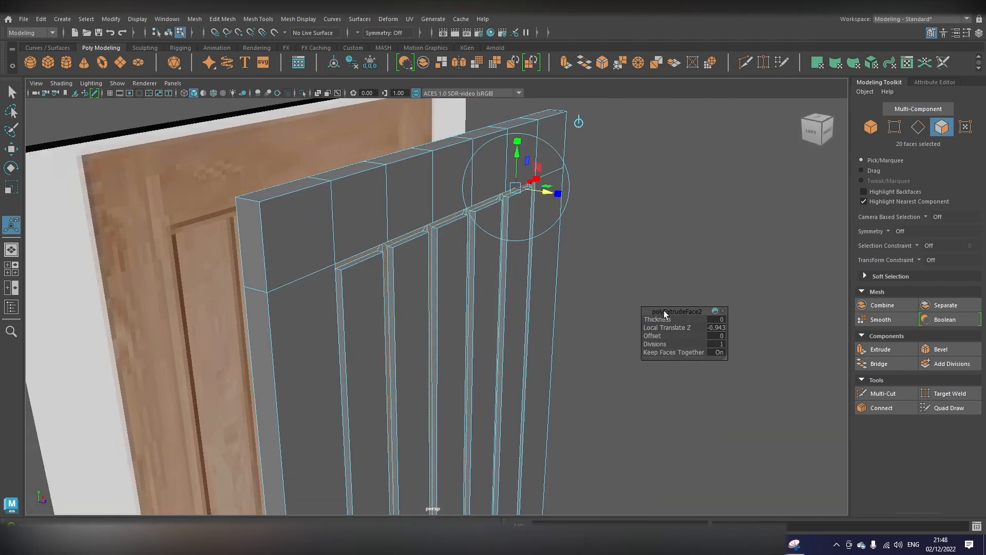
{"action": "left_click_drag", "start_coordinate": [653, 320], "coordinate": [654, 320]}
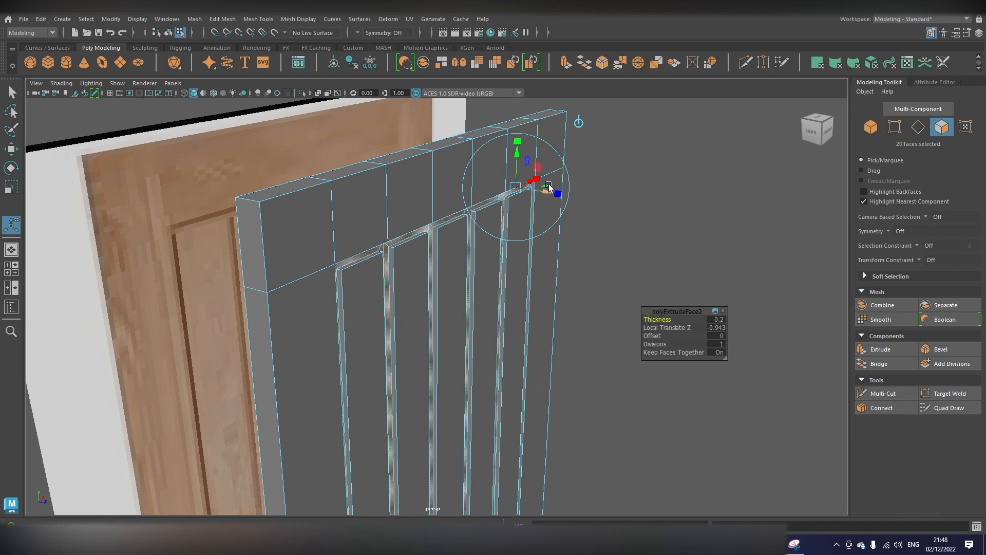
{"action": "left_click_drag", "start_coordinate": [539, 194], "coordinate": [341, 268]}
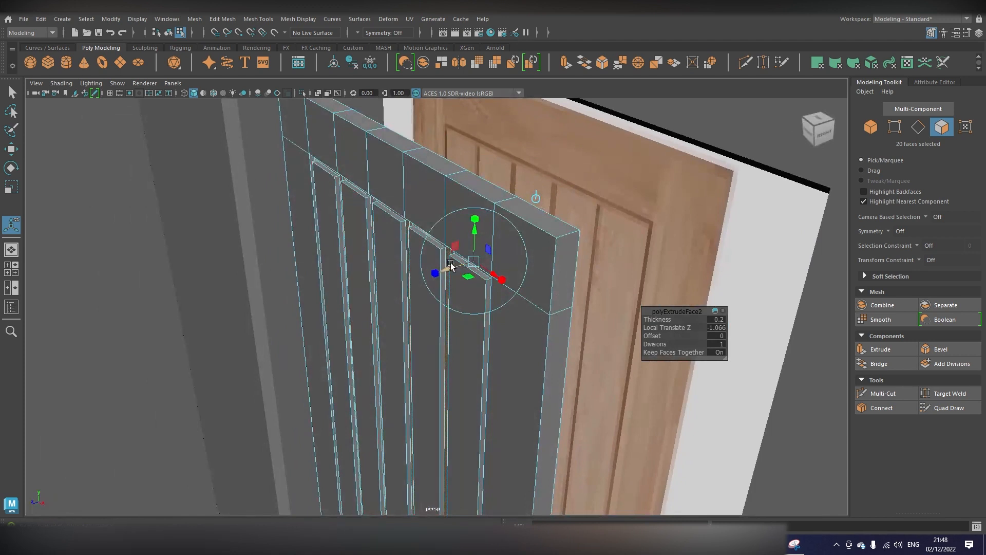
{"action": "left_click_drag", "start_coordinate": [449, 265], "coordinate": [452, 265]}
Step: Switch the door mesh to edge selection and select the upper edge of the first plank's groove
{"action": "right_click_drag", "start_coordinate": [473, 253], "coordinate": [519, 224]}
{"action": "left_click_drag", "start_coordinate": [393, 162], "coordinate": [344, 199], "text": "alt"}
{"action": "right_click_drag", "start_coordinate": [362, 177], "coordinate": [375, 157]}
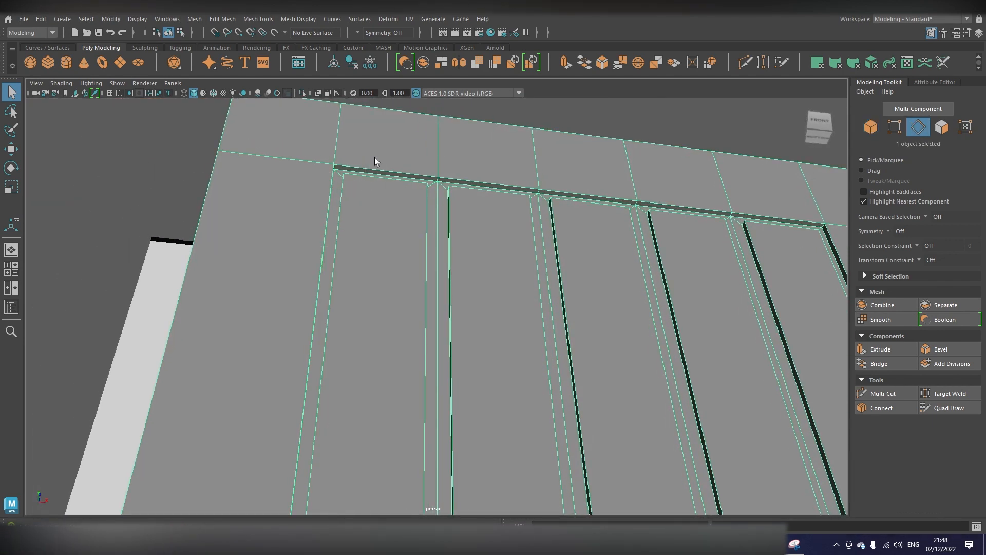
{"action": "left_click_drag", "start_coordinate": [375, 157], "coordinate": [352, 211], "text": "alt"}
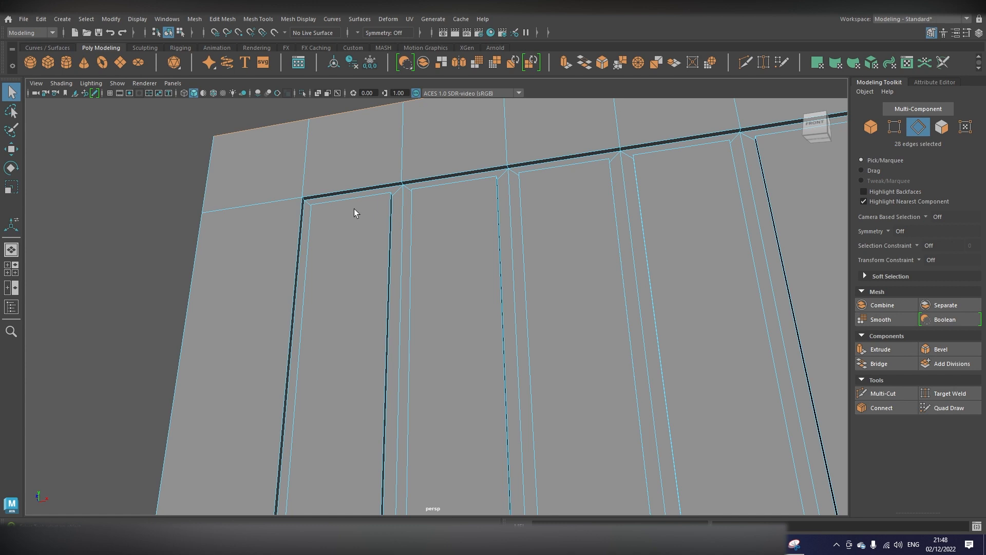
{"action": "left_click_drag", "start_coordinate": [354, 212], "coordinate": [374, 179], "text": "alt"}
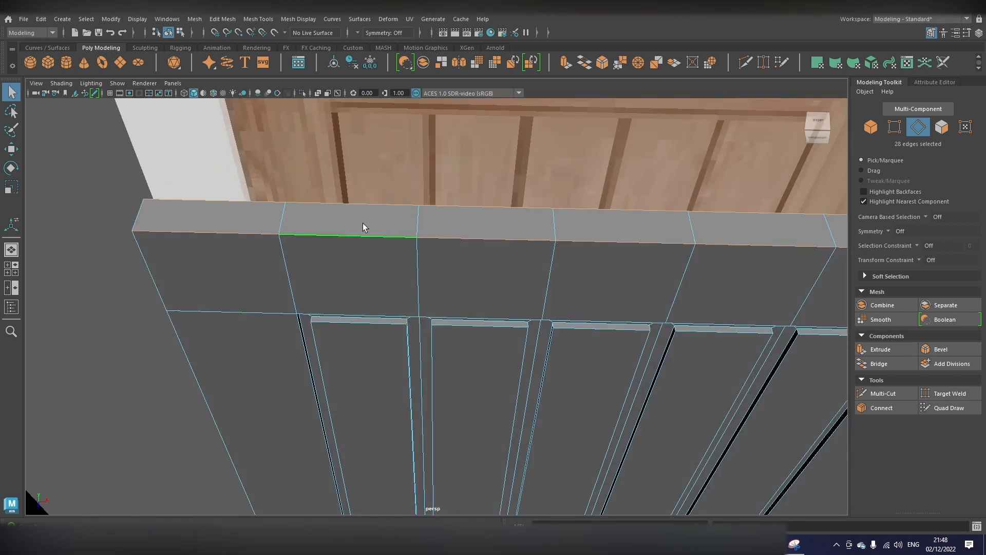
{"action": "left_click", "coordinate": [363, 223]}
{"action": "left_click_drag", "start_coordinate": [363, 223], "coordinate": [345, 253], "text": "alt"}
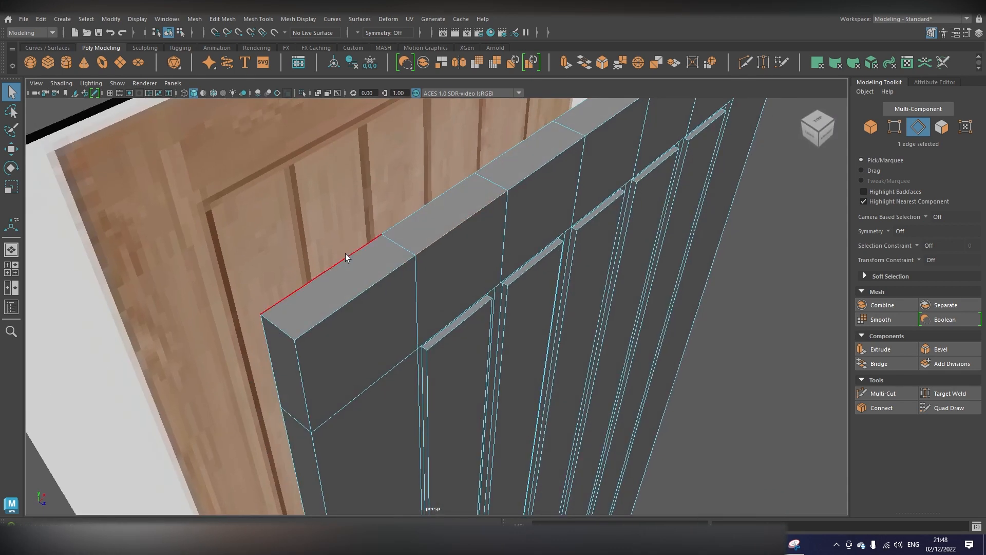
{"action": "scroll", "coordinate": [499, 338], "scroll_direction": "up", "scroll_amount": 5}
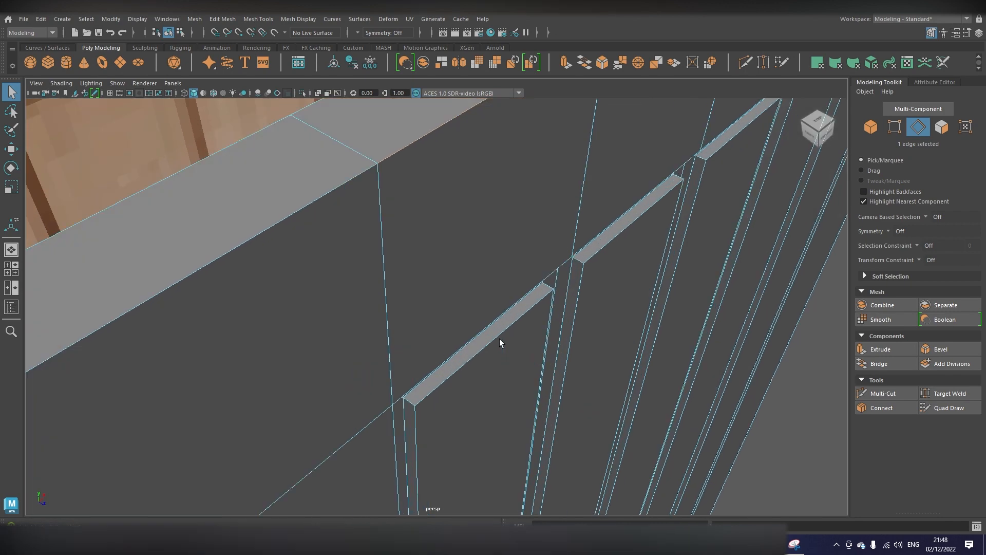
{"action": "left_click_drag", "start_coordinate": [500, 339], "coordinate": [414, 325], "text": "alt"}
{"action": "scroll", "coordinate": [454, 317], "scroll_direction": "up", "scroll_amount": 3}
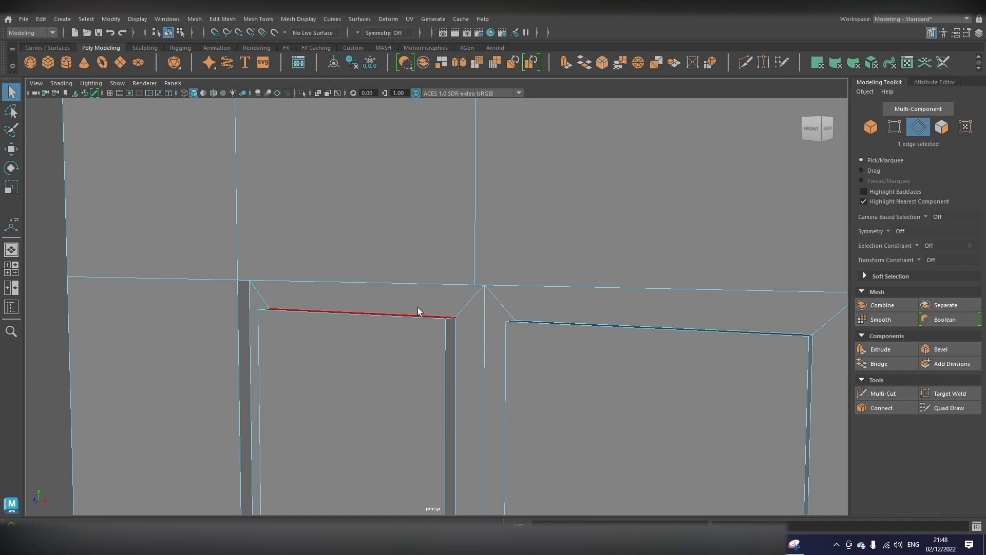
{"action": "left_click", "coordinate": [419, 313]}
{"action": "mouse_move", "coordinate": [422, 322]}
{"action": "left_mouse_down", "text": "alt"}
{"action": "mouse_move", "coordinate": [379, 376]}
{"action": "mouse_move", "coordinate": [427, 338]}
{"action": "left_mouse_up", "text": "alt"}
{"action": "left_click", "coordinate": [427, 338]}
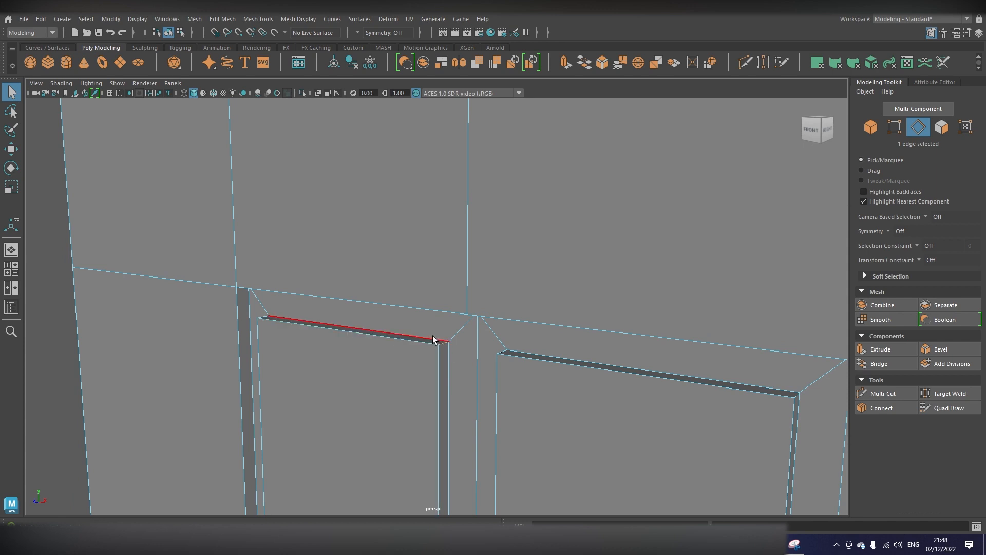
Step: Add the first plank's other upper edge and its right vertical groove edges to the selection
{"action": "left_click", "coordinate": [430, 339], "text": "shift"}
{"action": "left_click", "coordinate": [425, 344], "text": "shift"}
{"action": "left_click", "coordinate": [445, 356], "text": "shift"}
{"action": "left_click", "coordinate": [454, 365], "text": "shift"}
{"action": "left_click_drag", "start_coordinate": [433, 374], "coordinate": [528, 264], "text": "alt"}
{"action": "left_click", "coordinate": [414, 278], "text": "shift"}
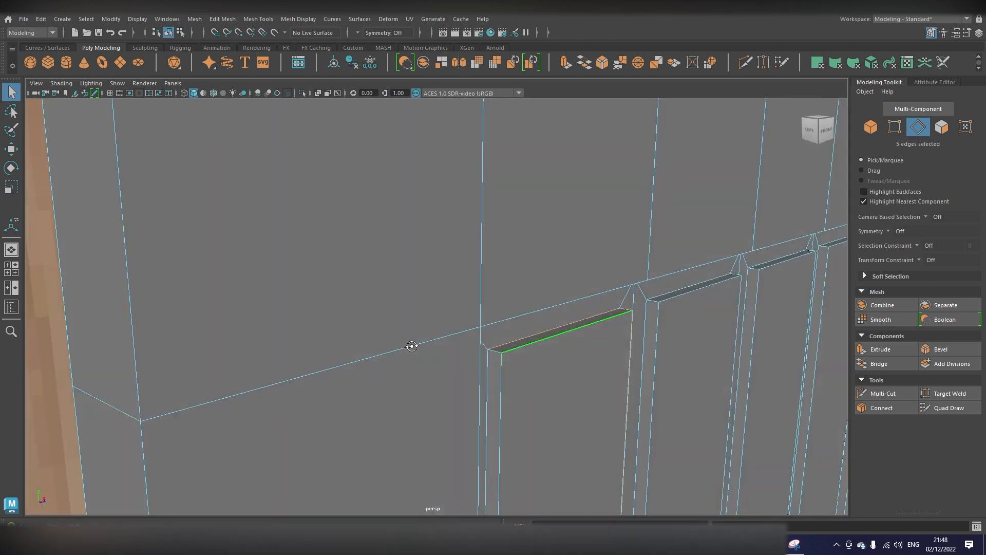
Step: Add the first plank's left vertical and lower groove edges to the edge selection
{"action": "left_click_drag", "start_coordinate": [412, 346], "coordinate": [408, 302], "text": "alt"}
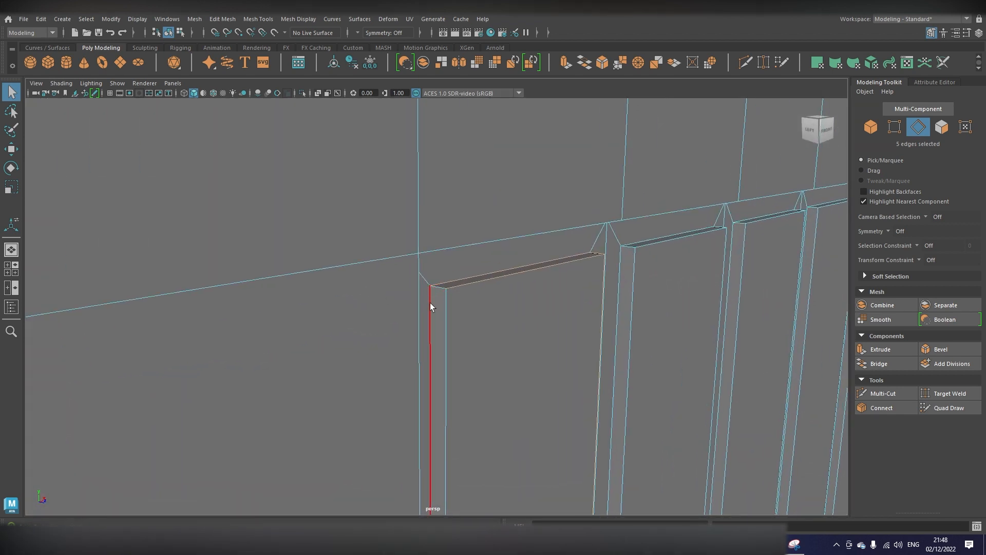
{"action": "key", "text": "Tab"}
{"action": "mouse_move", "coordinate": [430, 303]}
{"action": "left_mouse_down"}
{"action": "mouse_move", "coordinate": [438, 287]}
{"action": "mouse_move", "coordinate": [447, 299]}
{"action": "mouse_move", "coordinate": [466, 136]}
{"action": "mouse_move", "coordinate": [512, 339]}
{"action": "mouse_move", "coordinate": [484, 268]}
{"action": "mouse_move", "coordinate": [454, 275]}
{"action": "mouse_move", "coordinate": [447, 392]}
{"action": "left_mouse_up"}
{"action": "left_click", "coordinate": [446, 298]}
{"action": "scroll", "coordinate": [446, 391], "scroll_direction": "down", "scroll_amount": 3}
{"action": "middle_click_drag", "start_coordinate": [445, 390], "coordinate": [450, 354], "text": "alt"}
{"action": "left_click_drag", "start_coordinate": [449, 354], "coordinate": [447, 360], "text": "alt"}
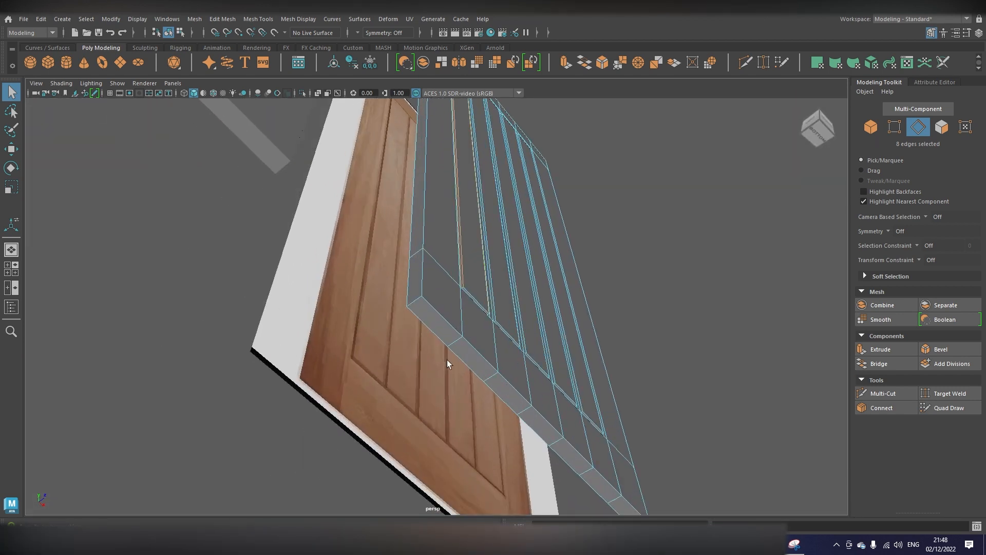
{"action": "scroll", "coordinate": [405, 311], "scroll_direction": "up", "scroll_amount": 5}
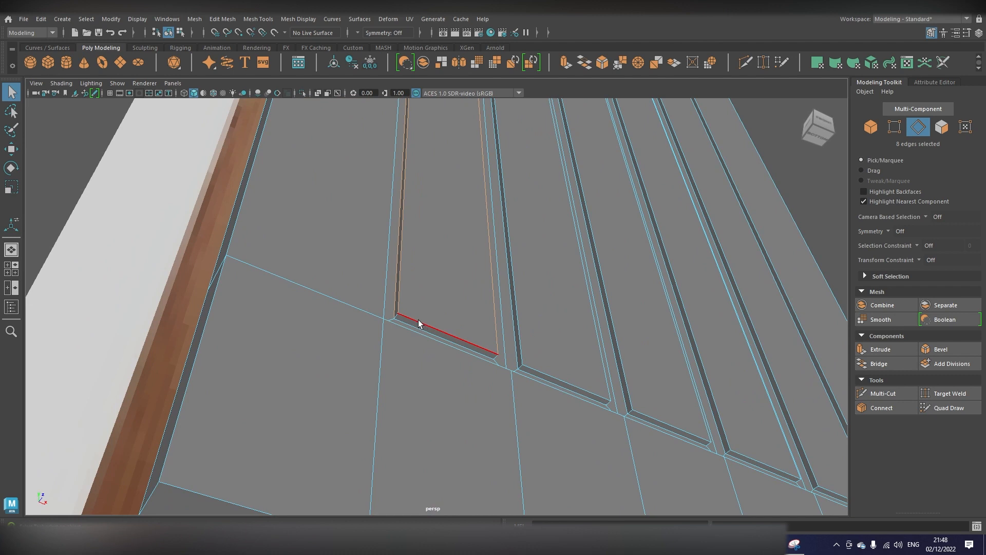
{"action": "left_click_drag", "start_coordinate": [414, 322], "coordinate": [399, 316]}
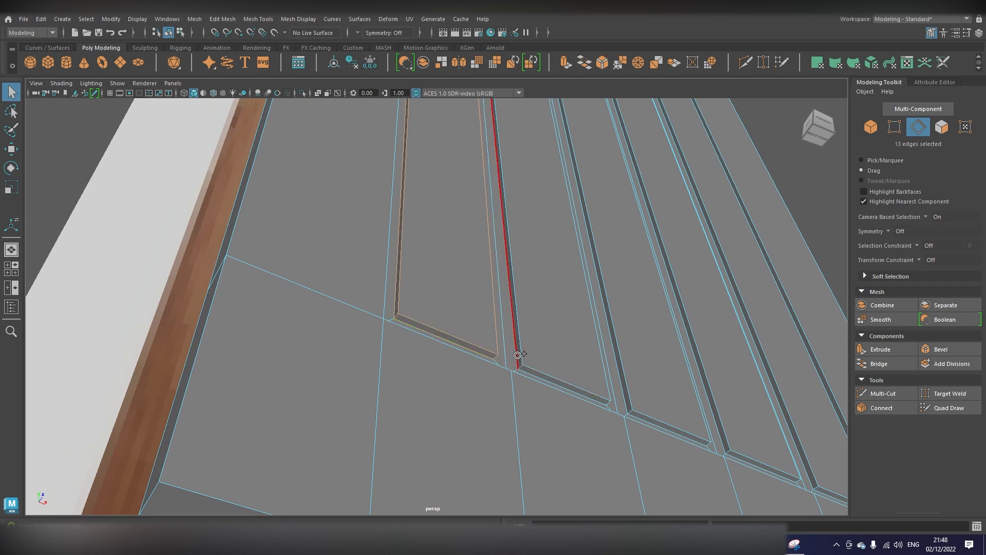
Step: Add the second plank's vertical and lower groove edges to the selection
{"action": "mouse_move", "coordinate": [519, 358]}
{"action": "left_mouse_down"}
{"action": "mouse_move", "coordinate": [530, 351]}
{"action": "mouse_move", "coordinate": [541, 379]}
{"action": "left_mouse_up"}
{"action": "left_click_drag", "start_coordinate": [570, 365], "coordinate": [597, 358], "text": "alt"}
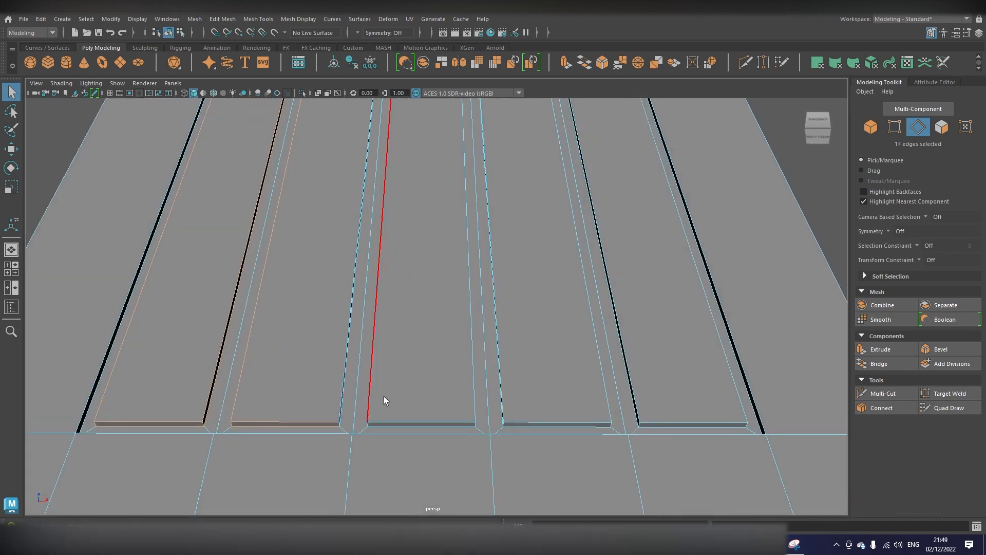
{"action": "mouse_move", "coordinate": [343, 417]}
{"action": "left_mouse_down"}
{"action": "mouse_move", "coordinate": [276, 447]}
{"action": "mouse_move", "coordinate": [424, 204]}
{"action": "left_mouse_up"}
{"action": "key", "text": "Tab"}
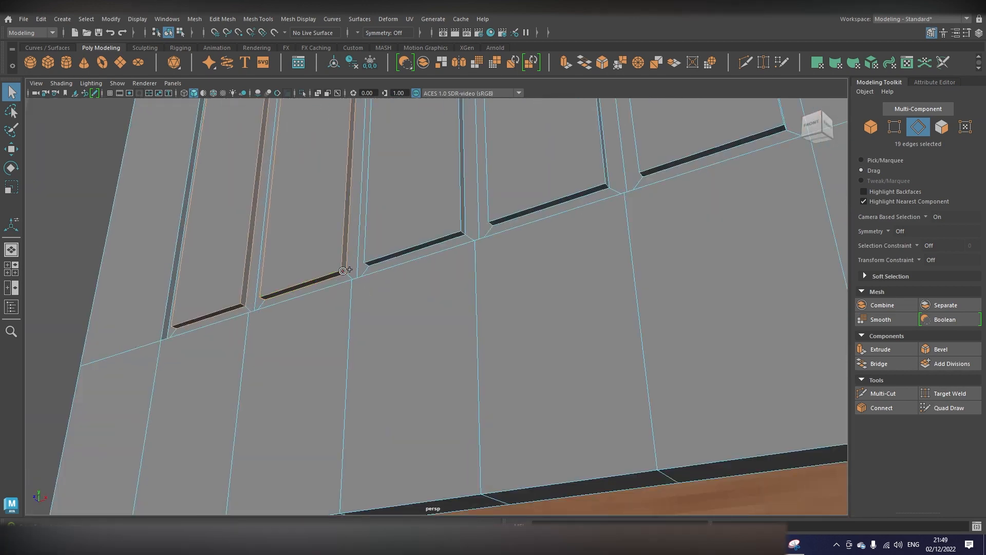
Step: Add the third plank's lower edges and the vertical groove edges on both its sides to the selection
{"action": "left_click", "coordinate": [365, 259], "text": "shift"}
{"action": "left_click", "coordinate": [370, 259], "text": "shift"}
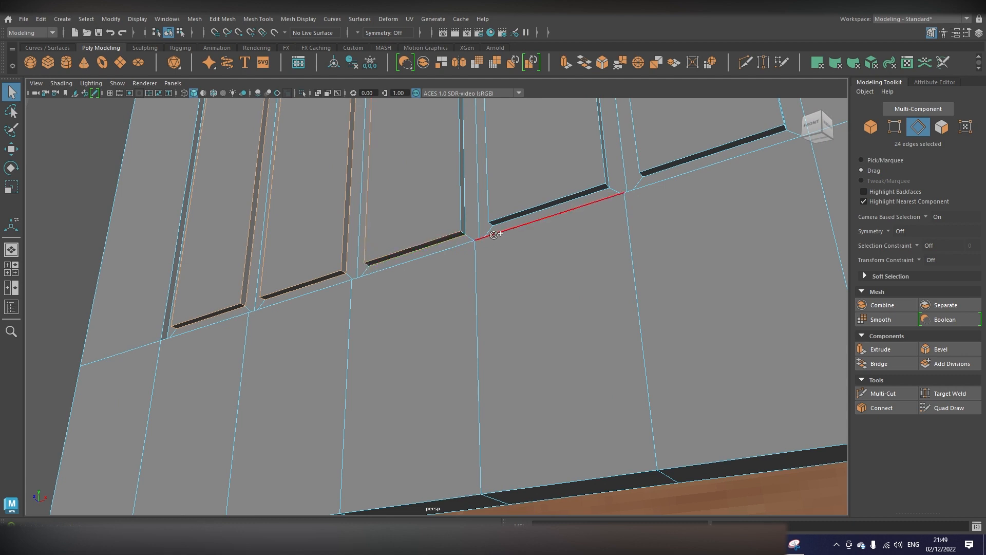
{"action": "left_click", "coordinate": [464, 220], "text": "shift"}
{"action": "key", "text": "Tab"}
Step: Add the fourth plank's vertical and lower groove edges to the selection
{"action": "left_click_drag", "start_coordinate": [464, 220], "coordinate": [533, 250], "text": "alt"}
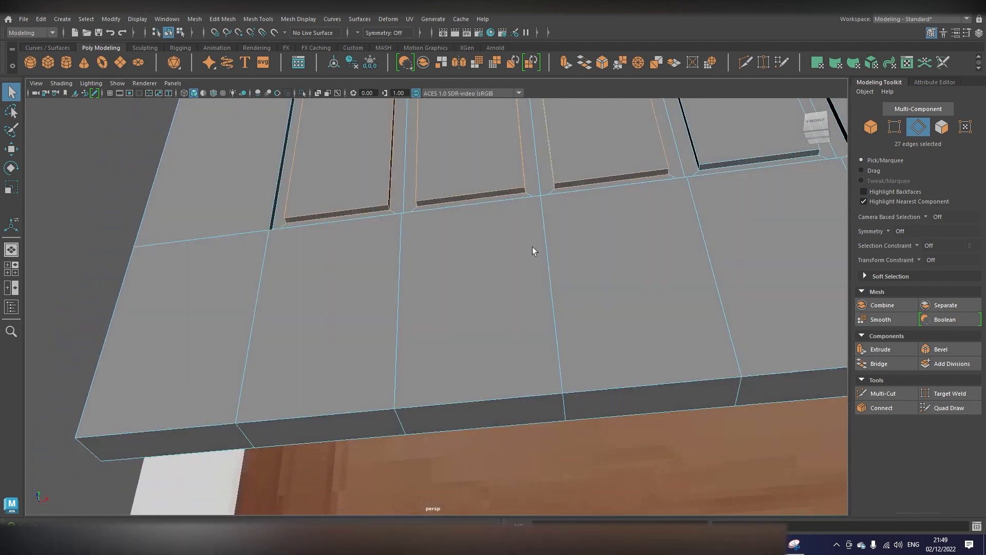
{"action": "middle_click_drag", "start_coordinate": [533, 247], "coordinate": [390, 273], "text": "alt"}
{"action": "left_click_drag", "start_coordinate": [390, 272], "coordinate": [597, 289], "text": "alt"}
{"action": "key", "text": "Tab"}
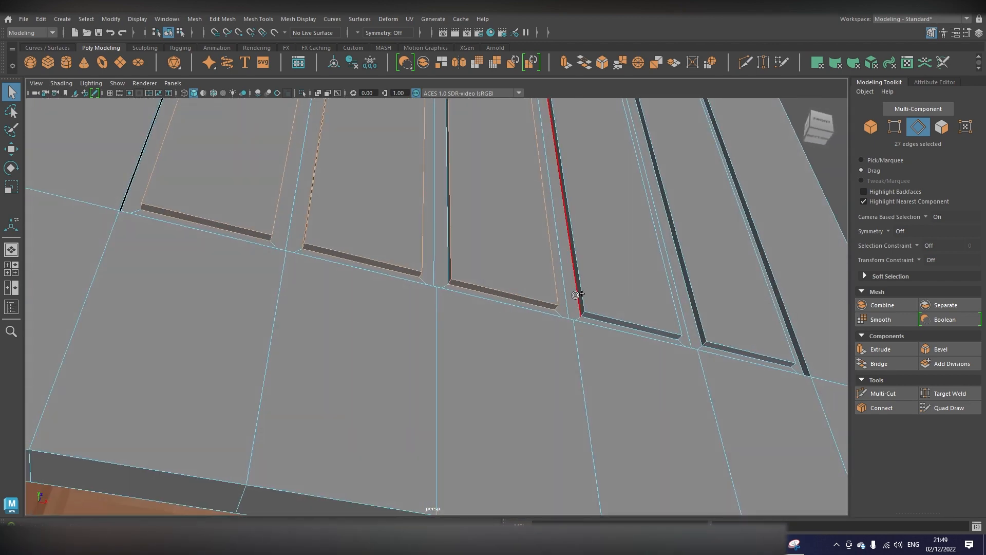
{"action": "left_click", "coordinate": [576, 294], "text": "shift"}
{"action": "left_click_drag", "start_coordinate": [593, 317], "coordinate": [617, 319], "text": "shift"}
{"action": "left_click_drag", "start_coordinate": [683, 324], "coordinate": [507, 333], "text": "alt"}
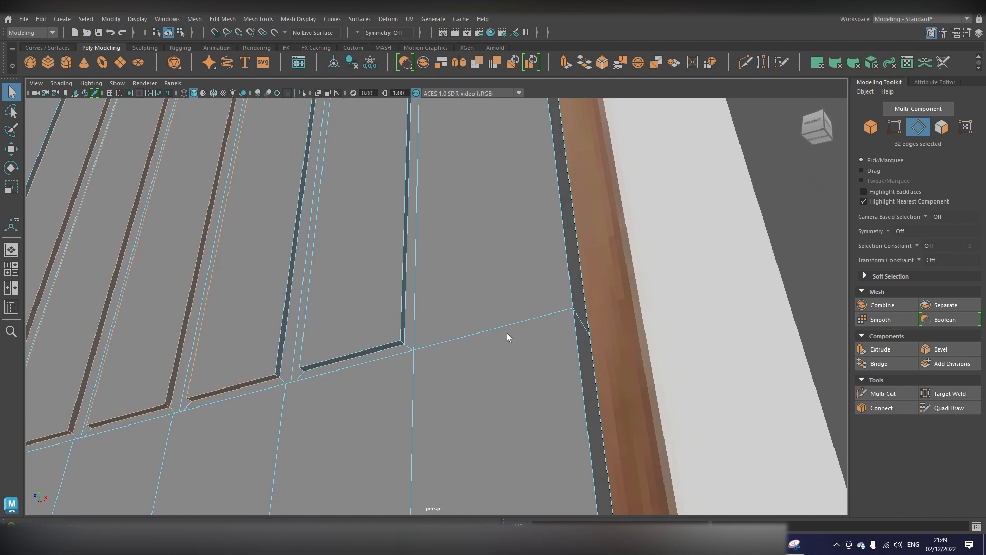
{"action": "left_click", "coordinate": [277, 360], "text": "shift"}
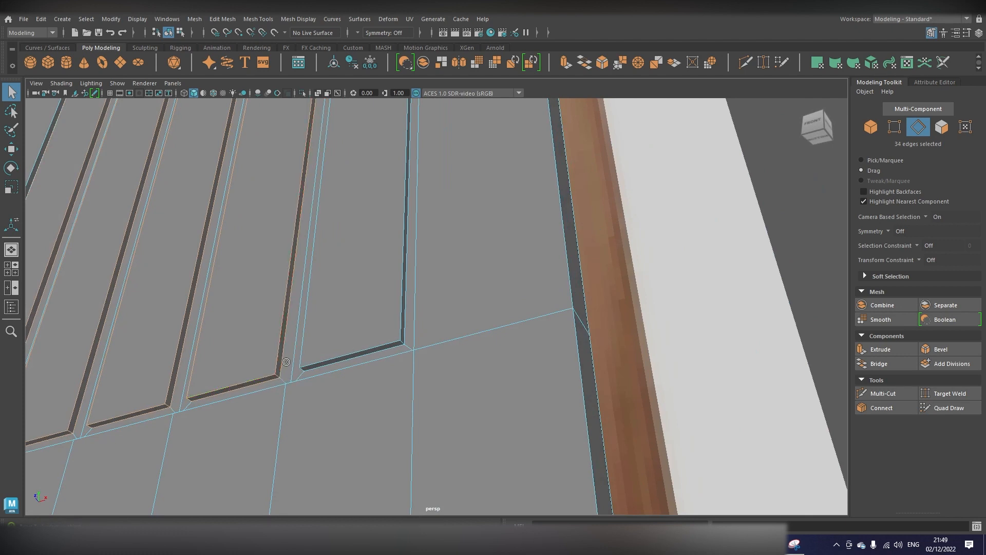
Step: Add the fifth plank's lower edges and both sets of vertical groove edges to the selection
{"action": "left_click", "coordinate": [319, 365], "text": "shift"}
{"action": "left_click", "coordinate": [407, 329], "text": "shift"}
{"action": "left_click_drag", "start_coordinate": [379, 349], "coordinate": [442, 360], "text": "alt"}
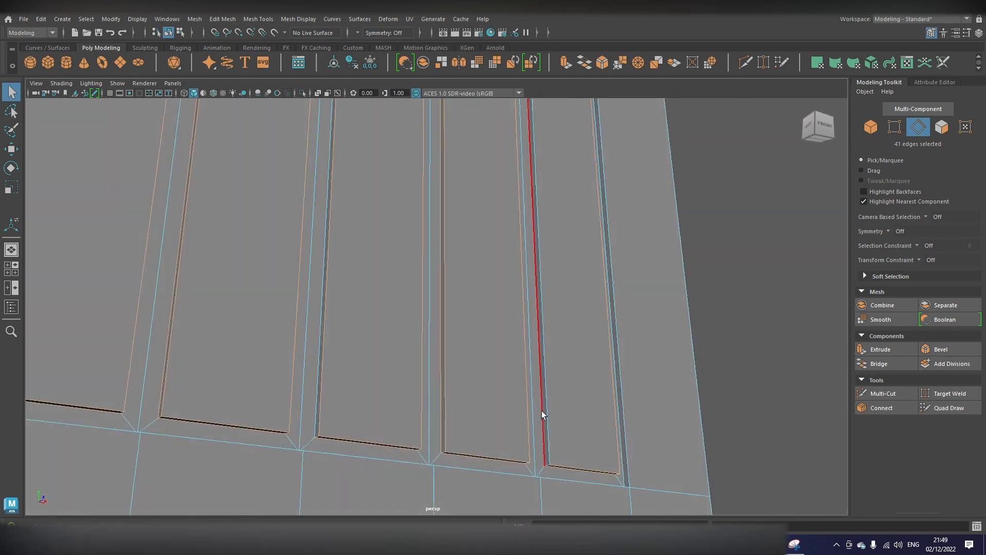
{"action": "left_click", "coordinate": [540, 423], "text": "shift"}
Step: Add the upper groove edges of the fifth, fourth, third and second planks to the selection
{"action": "left_click_drag", "start_coordinate": [557, 411], "coordinate": [410, 334], "text": "alt"}
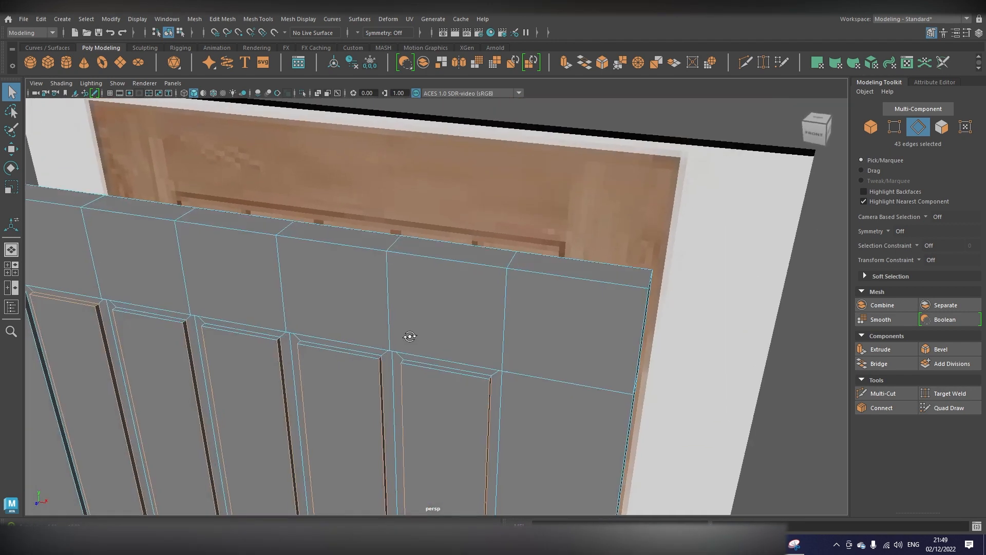
{"action": "left_click", "coordinate": [478, 378], "text": "shift"}
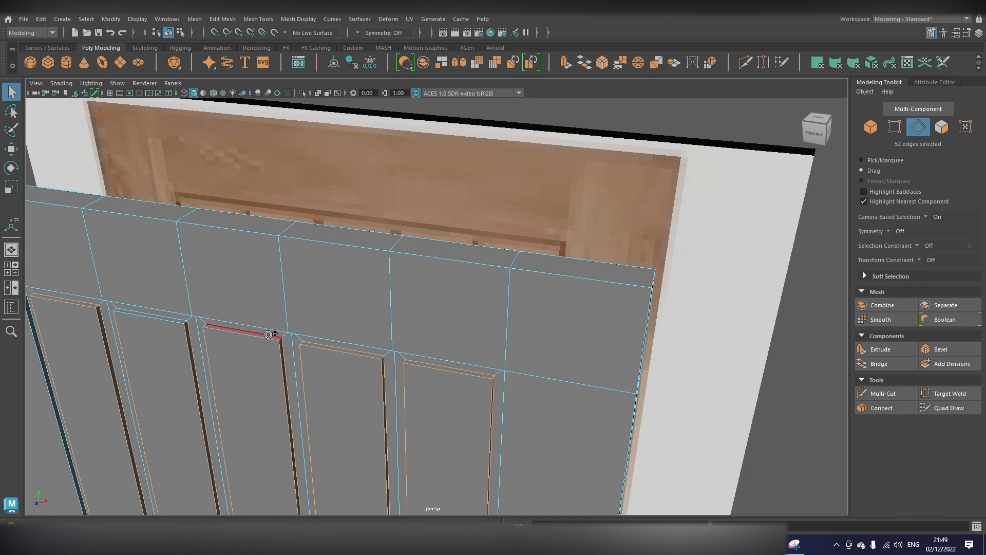
{"action": "left_click", "coordinate": [269, 335], "text": "shift"}
{"action": "middle_click_drag", "start_coordinate": [188, 384], "coordinate": [356, 375], "text": "alt"}
{"action": "scroll", "coordinate": [356, 374], "scroll_direction": "up", "scroll_amount": 3}
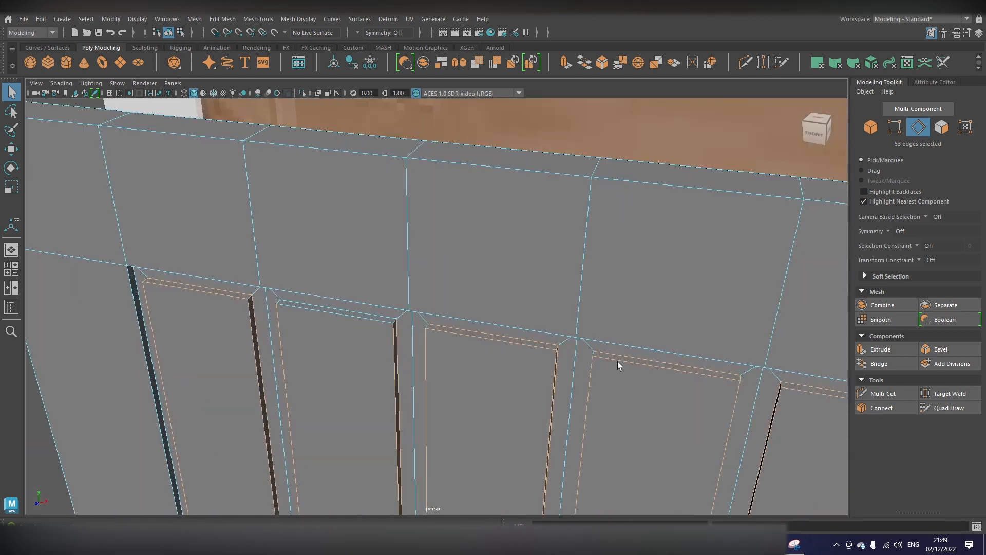
{"action": "key", "text": "Tab"}
{"action": "left_click", "coordinate": [360, 318], "text": "shift"}
{"action": "left_click", "coordinate": [378, 314], "text": "shift"}
{"action": "left_click", "coordinate": [396, 320], "text": "shift"}
{"action": "left_click", "coordinate": [395, 320], "text": "shift"}
Step: Inspect the upper, lower and vertical plank edges around the door for any missing from the selection
{"action": "left_click_drag", "start_coordinate": [316, 319], "coordinate": [320, 255], "text": "alt"}
{"action": "middle_click_drag", "start_coordinate": [320, 254], "coordinate": [260, 432], "text": "alt"}
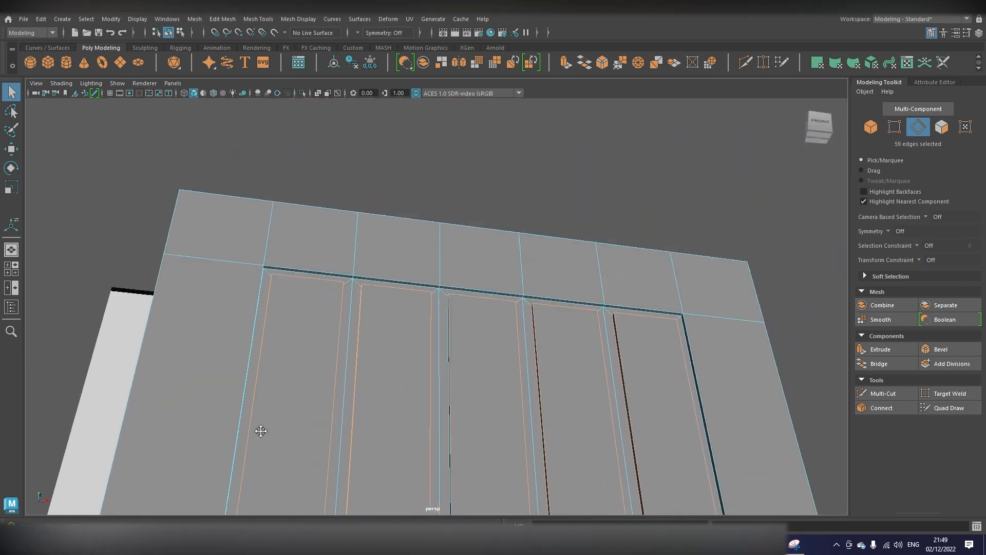
{"action": "scroll", "coordinate": [313, 334], "scroll_direction": "up", "scroll_amount": 5}
{"action": "middle_click_drag", "start_coordinate": [312, 335], "coordinate": [443, 369], "text": "alt"}
{"action": "scroll", "coordinate": [443, 369], "scroll_direction": "down", "scroll_amount": 6}
{"action": "left_click_drag", "start_coordinate": [645, 411], "coordinate": [519, 300], "text": "alt"}
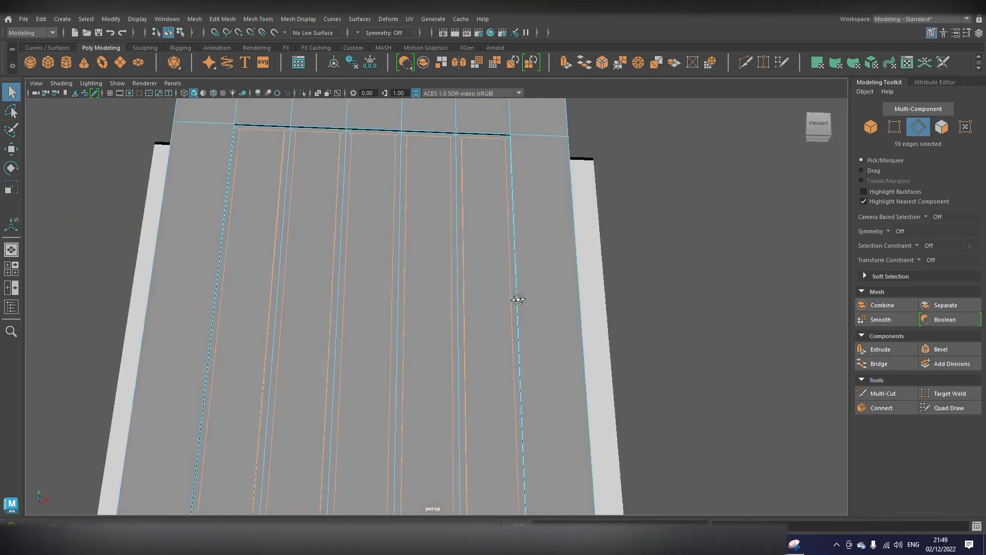
{"action": "middle_click_drag", "start_coordinate": [519, 300], "coordinate": [538, 211], "text": "alt"}
{"action": "left_click_drag", "start_coordinate": [538, 211], "coordinate": [458, 236], "text": "alt"}
{"action": "middle_click_drag", "start_coordinate": [458, 237], "coordinate": [458, 308], "text": "alt"}
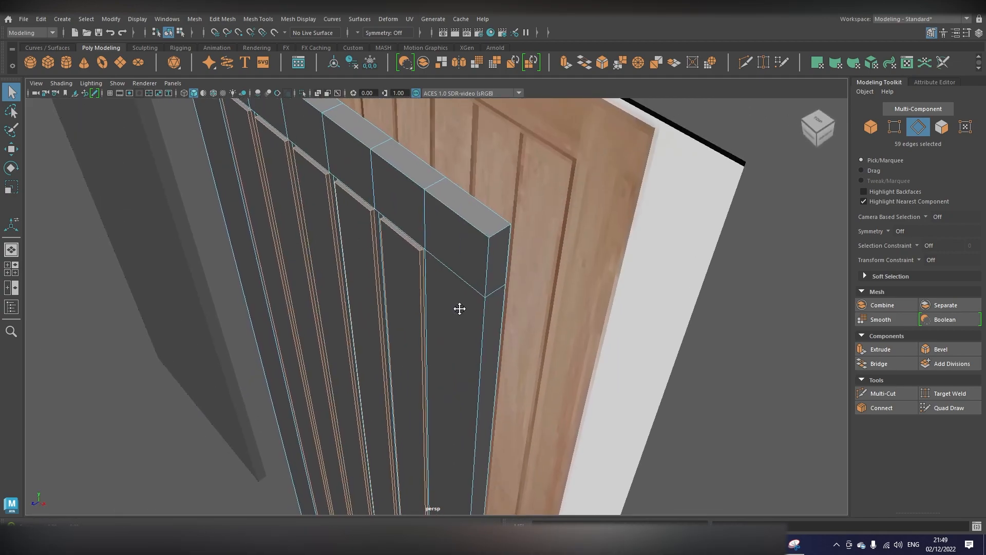
{"action": "left_click_drag", "start_coordinate": [350, 328], "coordinate": [431, 313], "text": "alt"}
{"action": "middle_click_drag", "start_coordinate": [431, 313], "coordinate": [456, 114], "text": "alt"}
{"action": "middle_click_drag", "start_coordinate": [501, 421], "coordinate": [520, 291], "text": "alt"}
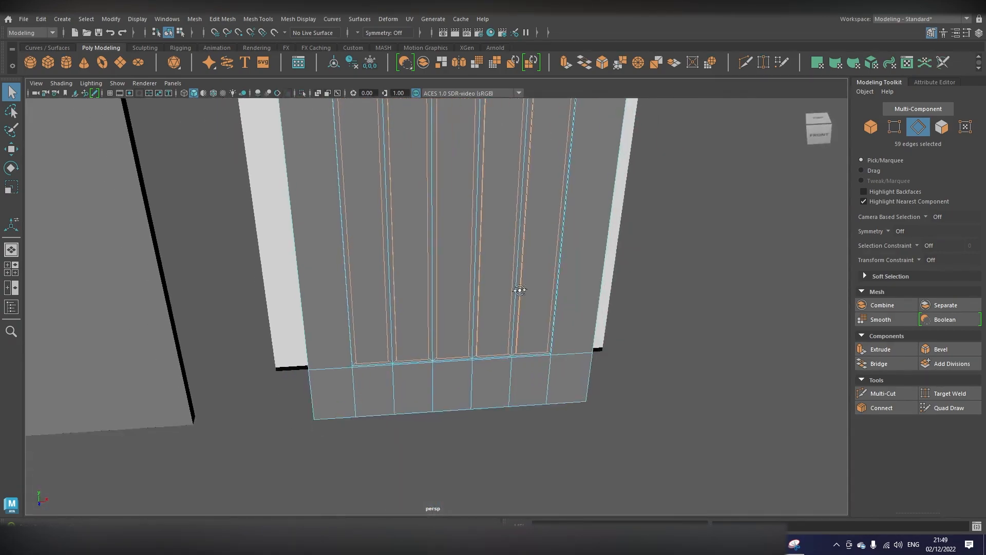
{"action": "left_click_drag", "start_coordinate": [520, 291], "coordinate": [559, 202], "text": "alt"}
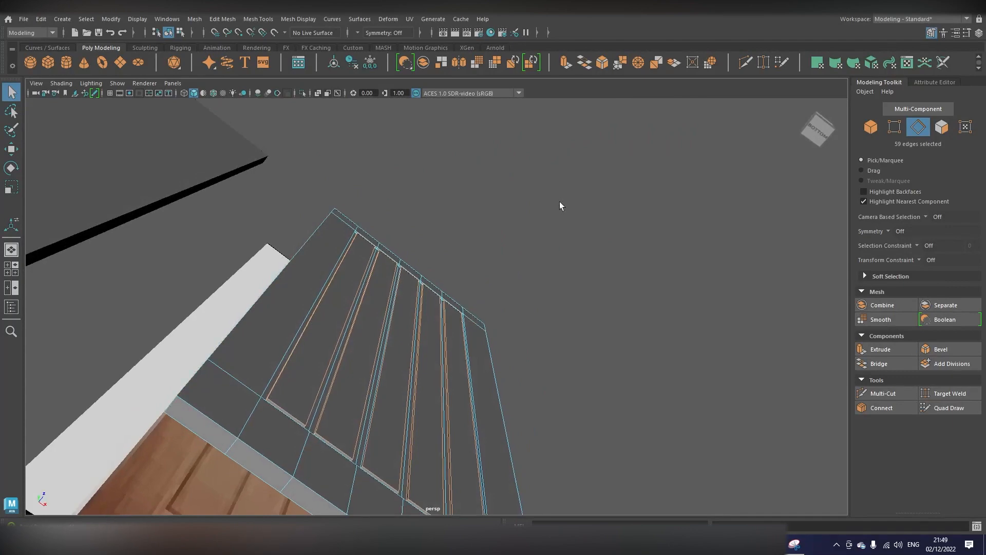
{"action": "scroll", "coordinate": [559, 202], "scroll_direction": "up", "scroll_amount": 3}
{"action": "middle_click_drag", "start_coordinate": [459, 259], "coordinate": [591, 183], "text": "alt"}
{"action": "left_click_drag", "start_coordinate": [591, 182], "coordinate": [486, 446], "text": "alt"}
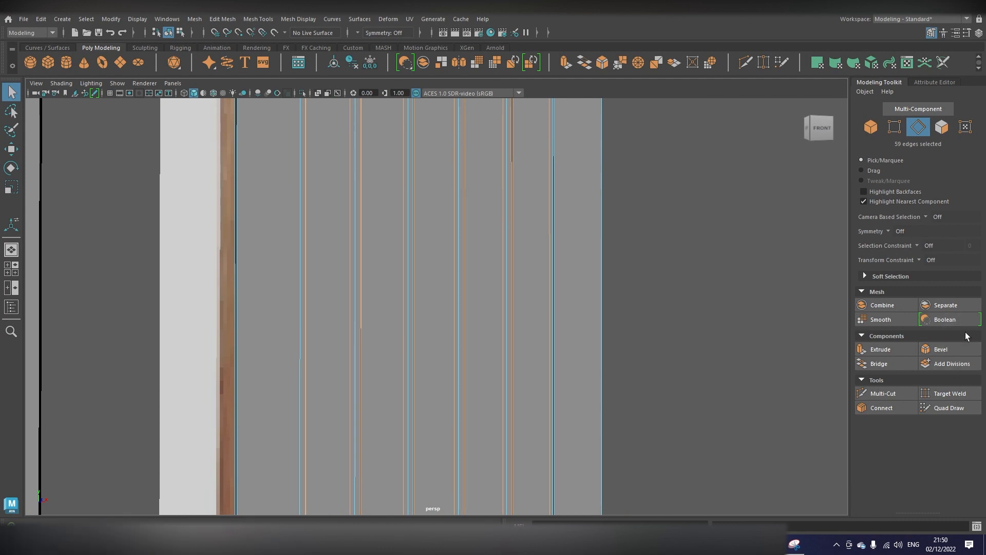
{"action": "left_click_drag", "start_coordinate": [527, 285], "coordinate": [328, 260], "text": "alt"}
Step: Try a bevel on the selected plank edges and undo it
{"action": "key", "text": "ctrl+b"}
{"action": "middle_click_drag", "start_coordinate": [328, 260], "coordinate": [444, 514], "text": "alt"}
{"action": "scroll", "coordinate": [328, 385], "scroll_direction": "up", "scroll_amount": 4}
{"action": "middle_click_drag", "start_coordinate": [328, 386], "coordinate": [471, 353], "text": "alt"}
{"action": "key", "text": "ctrl+z"}
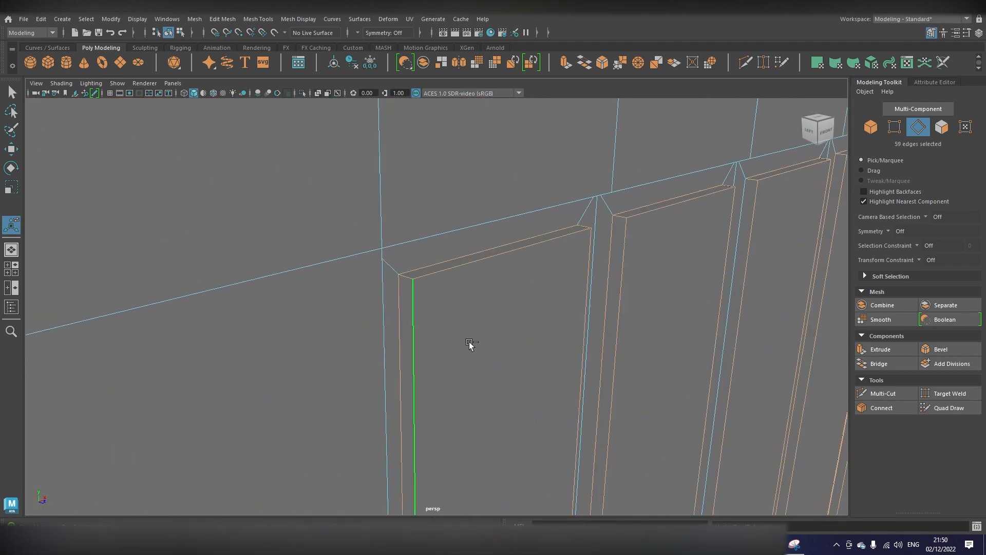
Step: Bevel the selected plank groove edges with a Fraction of 0.3
{"action": "key", "text": "ctrl+b"}
{"action": "scroll", "coordinate": [484, 309], "scroll_direction": "up", "scroll_amount": 2}
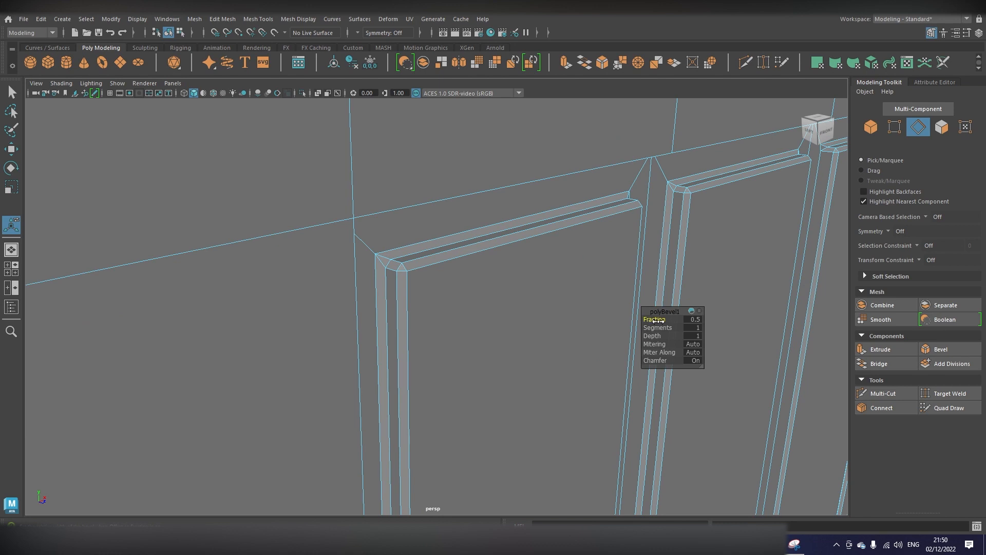
{"action": "left_click_drag", "start_coordinate": [658, 321], "coordinate": [652, 318]}
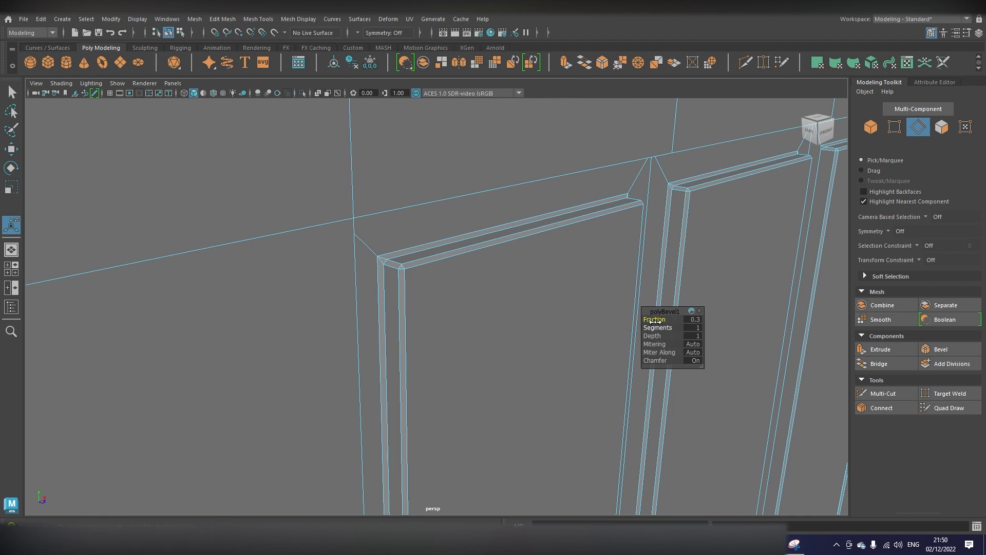
Step: Finish the plank edge bevel, return to object mode and clear the selection
{"action": "left_click_drag", "start_coordinate": [656, 322], "coordinate": [660, 334]}
{"action": "left_click_drag", "start_coordinate": [663, 327], "coordinate": [662, 330]}
{"action": "scroll", "coordinate": [537, 321], "scroll_direction": "down", "scroll_amount": 3}
{"action": "left_click_drag", "start_coordinate": [533, 321], "coordinate": [492, 319], "text": "alt"}
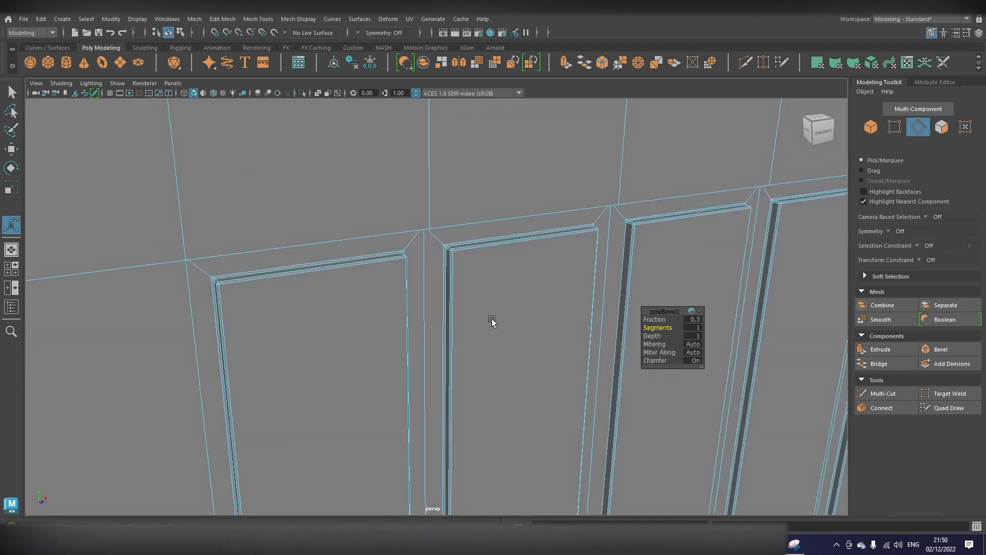
{"action": "right_click_drag", "start_coordinate": [479, 253], "coordinate": [534, 232]}
{"action": "key", "text": "q"}
{"action": "scroll", "coordinate": [534, 224], "scroll_direction": "down", "scroll_amount": 1}
{"action": "scroll", "coordinate": [535, 224], "scroll_direction": "down", "scroll_amount": 5}
{"action": "left_click", "coordinate": [656, 279]}
{"action": "middle_click_drag", "start_coordinate": [620, 308], "coordinate": [609, 225], "text": "alt"}
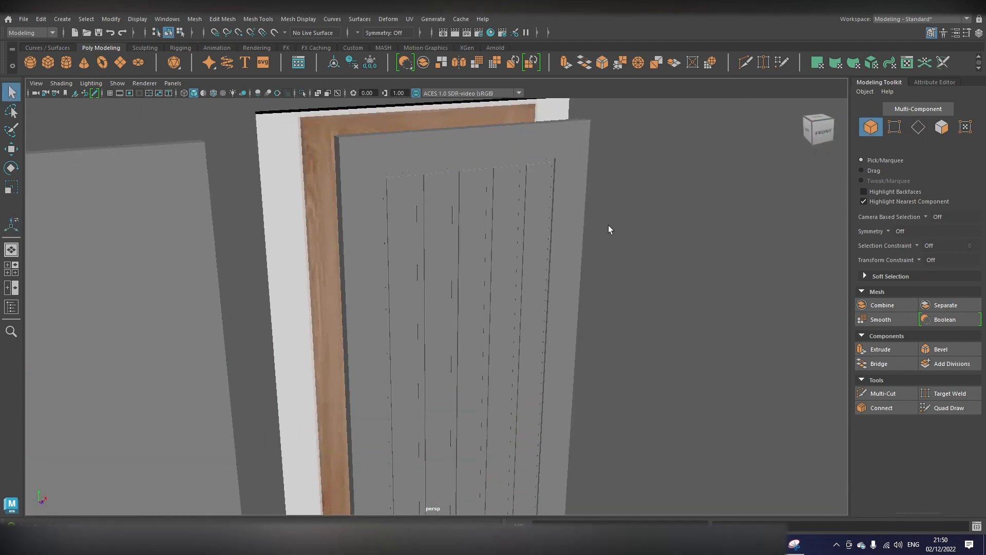
Step: Select the door and inspect its bevelled plank grooves with smooth preview off
{"action": "mouse_move", "coordinate": [586, 224]}
{"action": "left_mouse_down", "text": "alt"}
{"action": "mouse_move", "coordinate": [623, 223]}
{"action": "mouse_move", "coordinate": [575, 219]}
{"action": "left_mouse_up", "text": "alt"}
{"action": "scroll", "coordinate": [484, 216], "scroll_direction": "up", "scroll_amount": 3}
{"action": "left_click", "coordinate": [485, 220]}
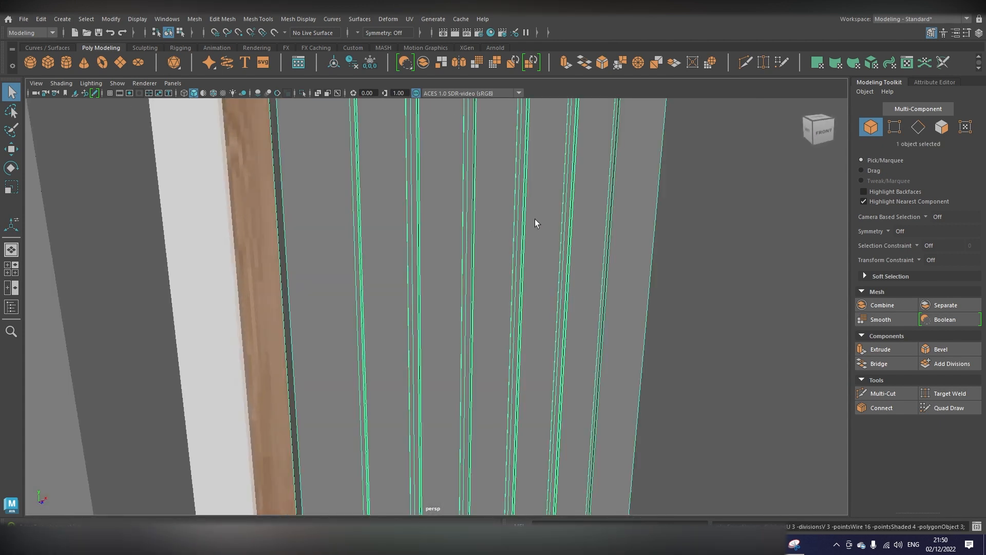
{"action": "scroll", "coordinate": [524, 302], "scroll_direction": "down", "scroll_amount": 3}
{"action": "left_click_drag", "start_coordinate": [524, 302], "coordinate": [535, 289], "text": "alt"}
{"action": "key", "text": "1"}
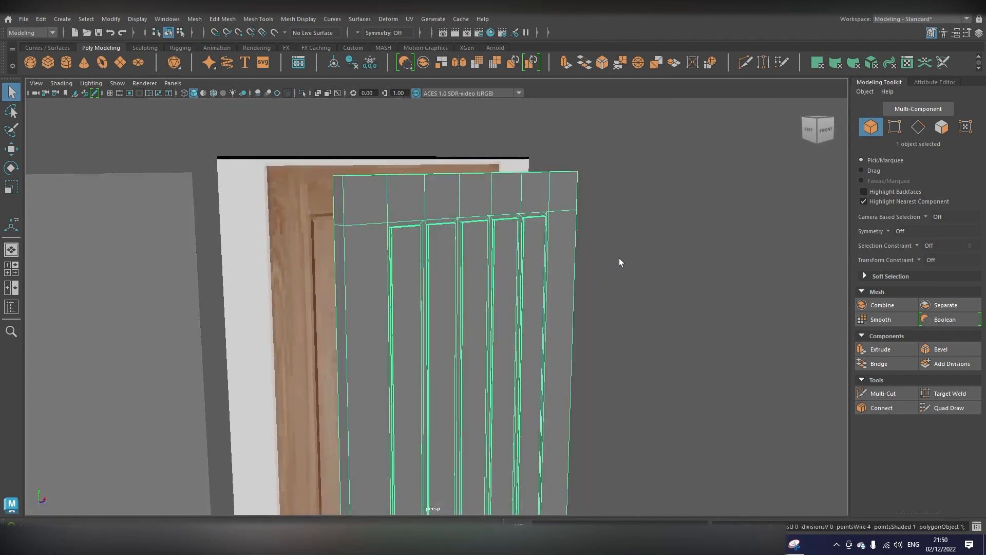
Step: Put the door into edge selection mode at the upper corner of the grooved plank panel
{"action": "left_click_drag", "start_coordinate": [572, 260], "coordinate": [536, 415], "text": "alt"}
{"action": "right_click_drag", "start_coordinate": [462, 214], "coordinate": [466, 186]}
{"action": "scroll", "coordinate": [456, 164], "scroll_direction": "up", "scroll_amount": 3}
{"action": "left_click_drag", "start_coordinate": [457, 162], "coordinate": [508, 280], "text": "alt"}
{"action": "scroll", "coordinate": [436, 218], "scroll_direction": "up", "scroll_amount": 5}
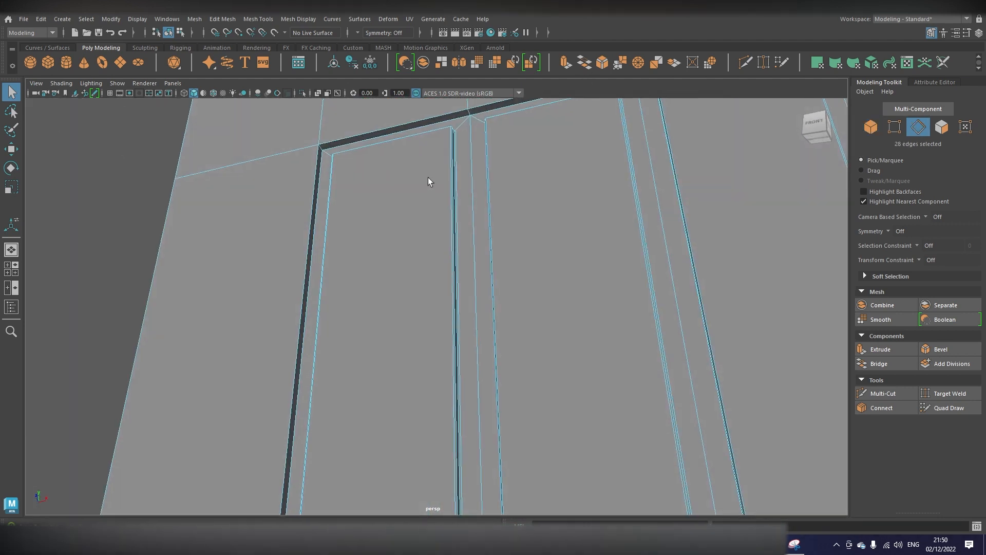
{"action": "double_click", "coordinate": [371, 137]}
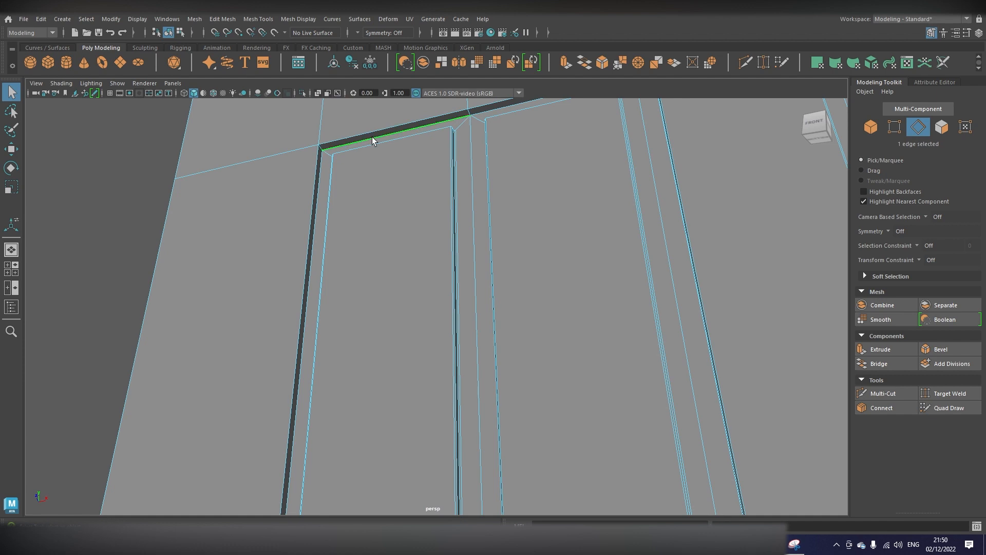
{"action": "double_click", "coordinate": [335, 142], "text": "shift"}
{"action": "double_click", "coordinate": [313, 164], "text": "shift"}
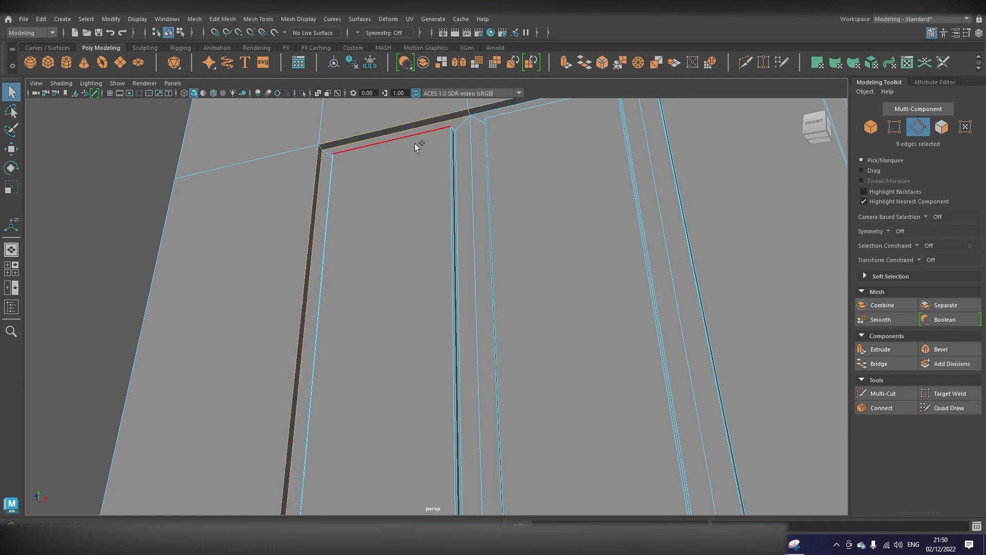
{"action": "left_click", "coordinate": [483, 113], "text": "shift"}
{"action": "left_click", "coordinate": [322, 146], "text": "shift"}
{"action": "left_click_drag", "start_coordinate": [321, 147], "coordinate": [424, 178], "text": "alt"}
{"action": "left_click", "coordinate": [426, 176]}
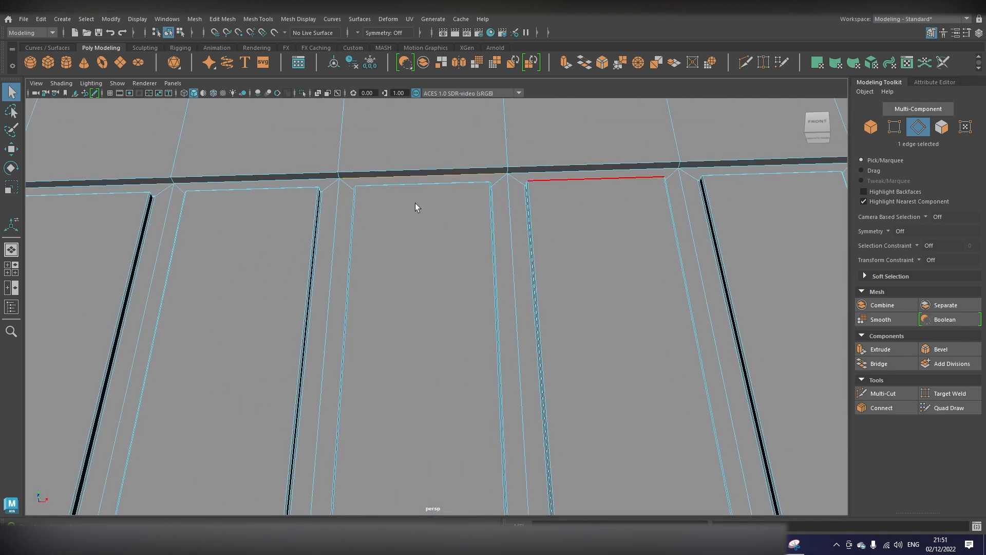
{"action": "left_click", "coordinate": [315, 178]}
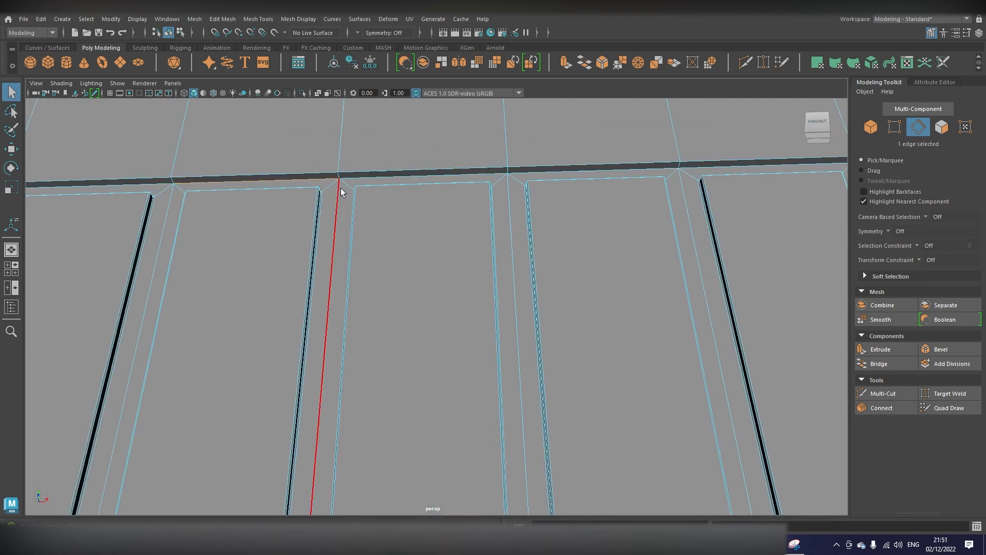
{"action": "left_click", "coordinate": [148, 185], "text": "shift"}
{"action": "middle_click_drag", "start_coordinate": [229, 190], "coordinate": [374, 197], "text": "alt"}
{"action": "left_click", "coordinate": [235, 180], "text": "shift"}
{"action": "left_click", "coordinate": [219, 180], "text": "shift"}
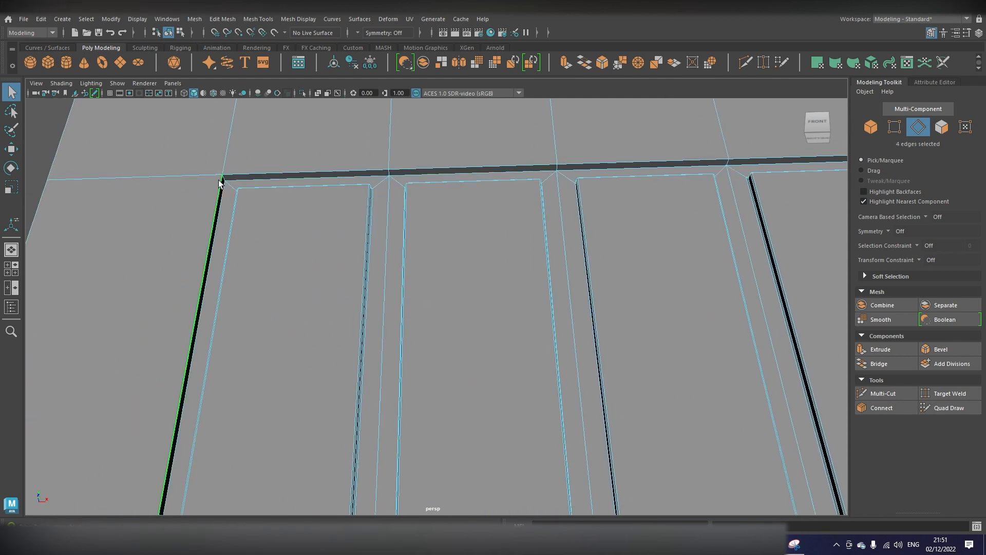
Step: Select the outer border edges down the first plank's outer side and across the top of the plank panel
{"action": "left_click", "coordinate": [220, 181]}
{"action": "double_click", "coordinate": [232, 178], "text": "shift"}
{"action": "double_click", "coordinate": [254, 170], "text": "shift"}
{"action": "left_click", "coordinate": [465, 173], "text": "shift"}
{"action": "middle_click_drag", "start_coordinate": [625, 204], "coordinate": [445, 228], "text": "alt"}
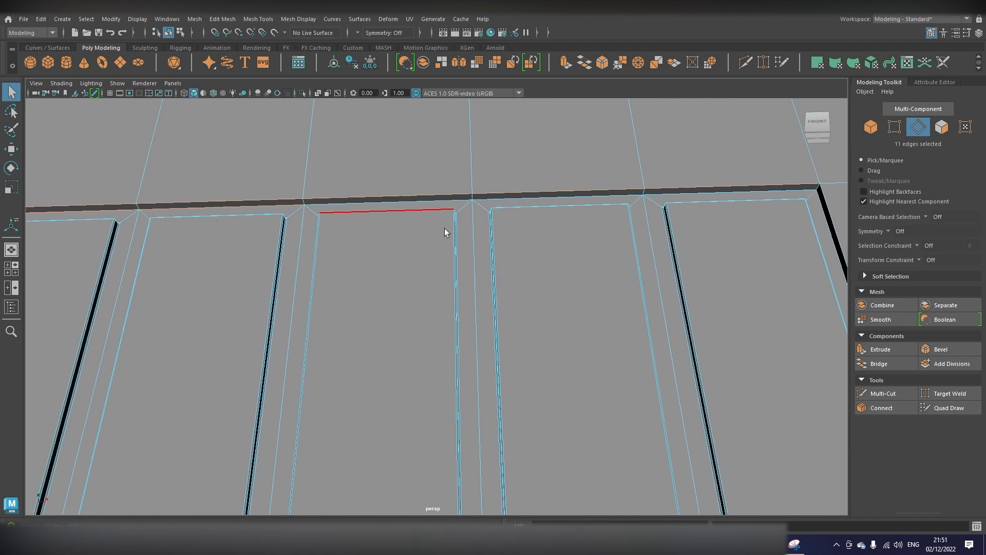
{"action": "double_click", "coordinate": [433, 198], "text": "shift"}
{"action": "middle_click_drag", "start_coordinate": [639, 214], "coordinate": [361, 219], "text": "alt"}
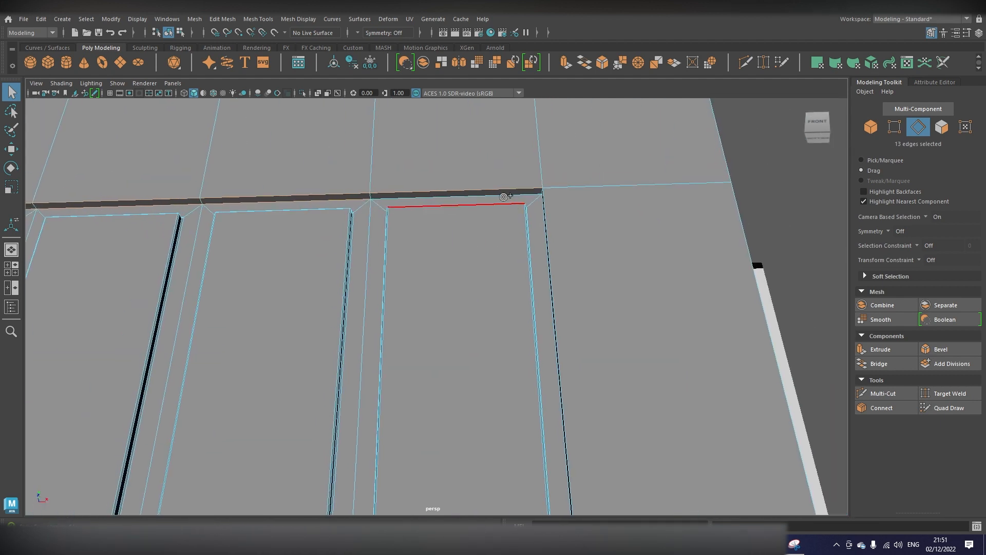
Step: Add the border edges down the panel's opposite side and along its bottom to the selection
{"action": "left_click_drag", "start_coordinate": [551, 271], "coordinate": [451, 241], "text": "alt"}
{"action": "key", "text": "Tab"}
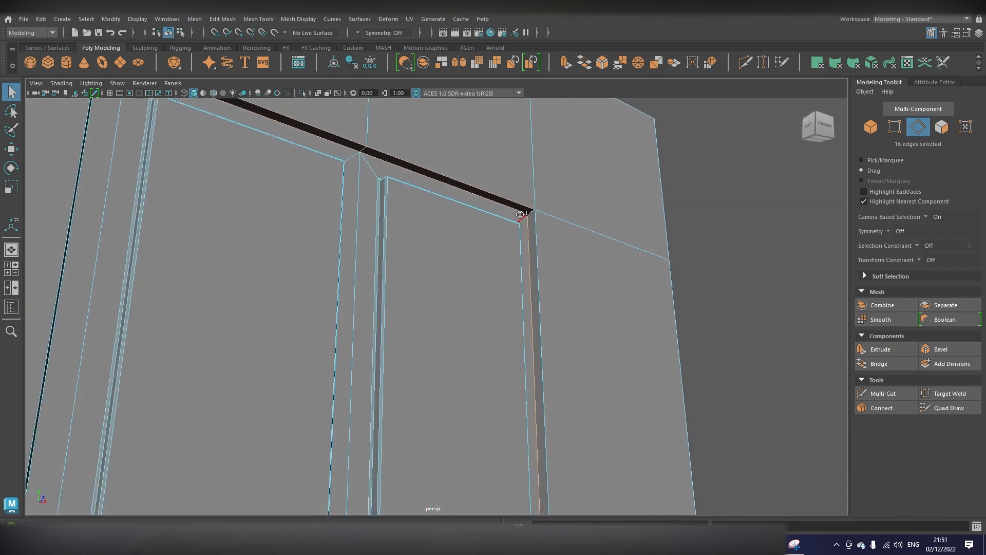
{"action": "left_click_drag", "start_coordinate": [530, 211], "coordinate": [537, 215], "text": "shift"}
{"action": "scroll", "coordinate": [573, 427], "scroll_direction": "down", "scroll_amount": 4}
{"action": "mouse_move", "coordinate": [572, 427]}
{"action": "middle_mouse_down", "text": "alt"}
{"action": "mouse_move", "coordinate": [596, 216]}
{"action": "mouse_move", "coordinate": [533, 185]}
{"action": "middle_mouse_up", "text": "alt"}
{"action": "scroll", "coordinate": [549, 421], "scroll_direction": "up", "scroll_amount": 2}
{"action": "left_click_drag", "start_coordinate": [534, 185], "coordinate": [550, 409], "text": "alt"}
{"action": "scroll", "coordinate": [550, 409], "scroll_direction": "down", "scroll_amount": 3}
{"action": "middle_click_drag", "start_coordinate": [550, 410], "coordinate": [553, 355], "text": "alt"}
{"action": "scroll", "coordinate": [535, 210], "scroll_direction": "up", "scroll_amount": 2}
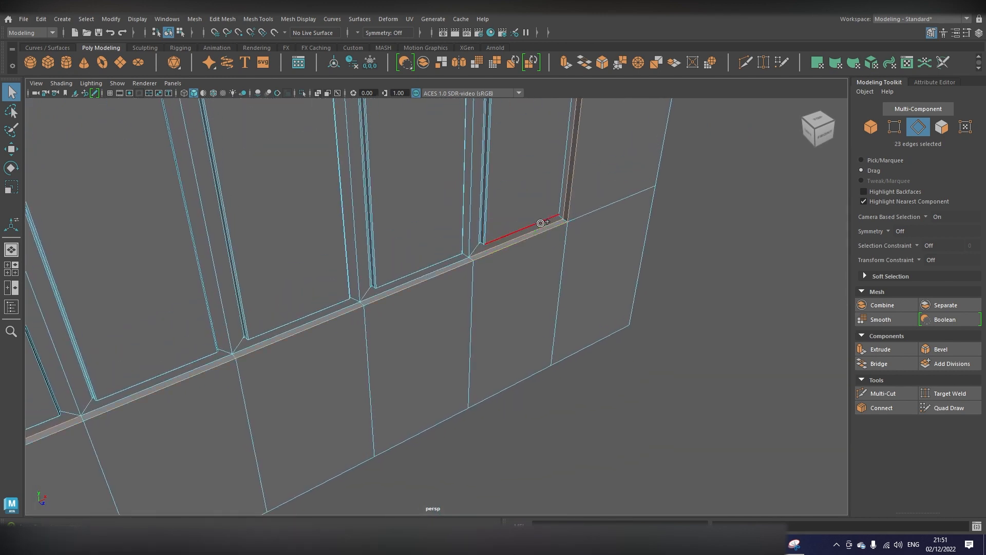
Step: Add the missing corner edges of the panel border to the selection and check the border all round
{"action": "scroll", "coordinate": [565, 220], "scroll_direction": "up", "scroll_amount": 3}
{"action": "middle_click_drag", "start_coordinate": [566, 220], "coordinate": [402, 360], "text": "alt"}
{"action": "scroll", "coordinate": [402, 360], "scroll_direction": "up", "scroll_amount": 2}
{"action": "left_click", "coordinate": [601, 241], "text": "shift"}
{"action": "scroll", "coordinate": [520, 272], "scroll_direction": "down", "scroll_amount": 3}
{"action": "left_click_drag", "start_coordinate": [520, 272], "coordinate": [324, 287], "text": "alt"}
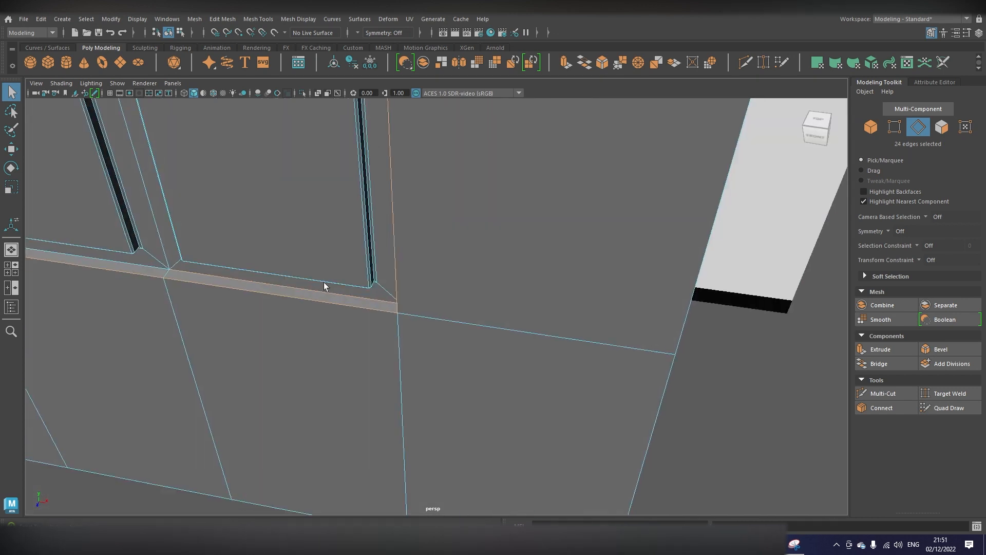
{"action": "middle_click_drag", "start_coordinate": [324, 286], "coordinate": [647, 411], "text": "alt"}
{"action": "middle_click_drag", "start_coordinate": [205, 291], "coordinate": [518, 349], "text": "alt"}
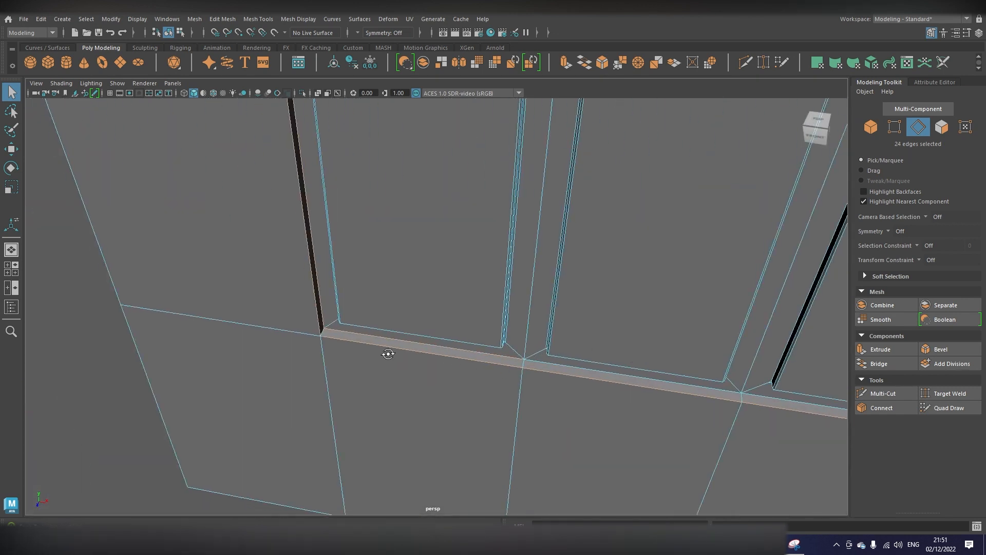
{"action": "left_click_drag", "start_coordinate": [388, 354], "coordinate": [444, 296], "text": "alt"}
{"action": "scroll", "coordinate": [362, 340], "scroll_direction": "down", "scroll_amount": 3}
{"action": "middle_click_drag", "start_coordinate": [444, 296], "coordinate": [440, 463], "text": "alt"}
{"action": "scroll", "coordinate": [417, 205], "scroll_direction": "down", "scroll_amount": 3}
{"action": "middle_click_drag", "start_coordinate": [429, 178], "coordinate": [409, 436], "text": "alt"}
{"action": "scroll", "coordinate": [442, 372], "scroll_direction": "down", "scroll_amount": 3}
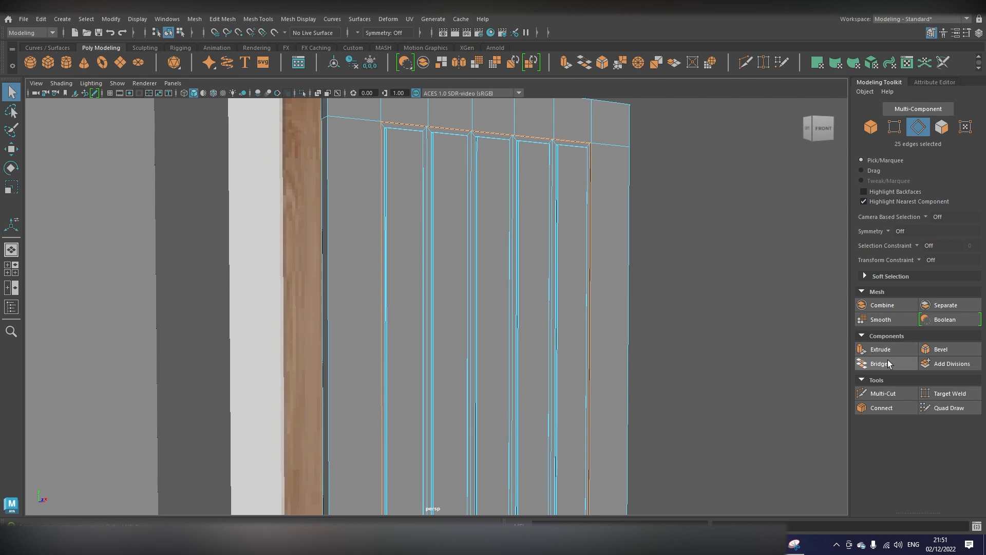
Step: Bevel the selected panel border edges with a Fraction of 0.2 and 1 segment, and return to object mode
{"action": "left_click", "coordinate": [938, 349]}
{"action": "scroll", "coordinate": [449, 235], "scroll_direction": "up", "scroll_amount": 3}
{"action": "left_click_drag", "start_coordinate": [448, 234], "coordinate": [401, 293], "text": "alt"}
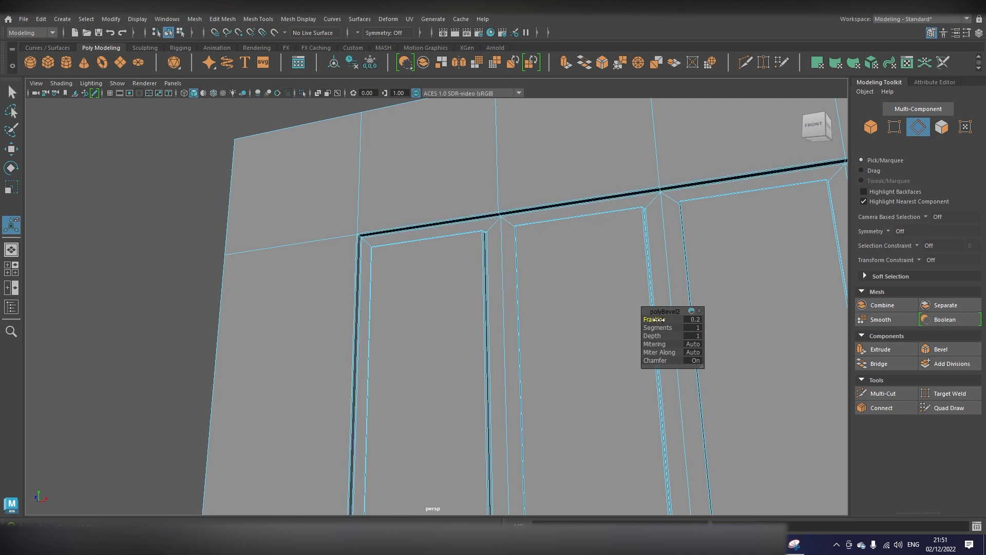
{"action": "left_click_drag", "start_coordinate": [659, 327], "coordinate": [661, 325]}
{"action": "right_click_drag", "start_coordinate": [383, 230], "coordinate": [396, 206]}
{"action": "key", "text": "q"}
Step: Examine the bevelled door's grooves and panel border from several angles beside the reference image
{"action": "scroll", "coordinate": [467, 231], "scroll_direction": "down", "scroll_amount": 5}
{"action": "left_click_drag", "start_coordinate": [466, 231], "coordinate": [438, 298], "text": "alt"}
{"action": "left_click", "coordinate": [448, 319]}
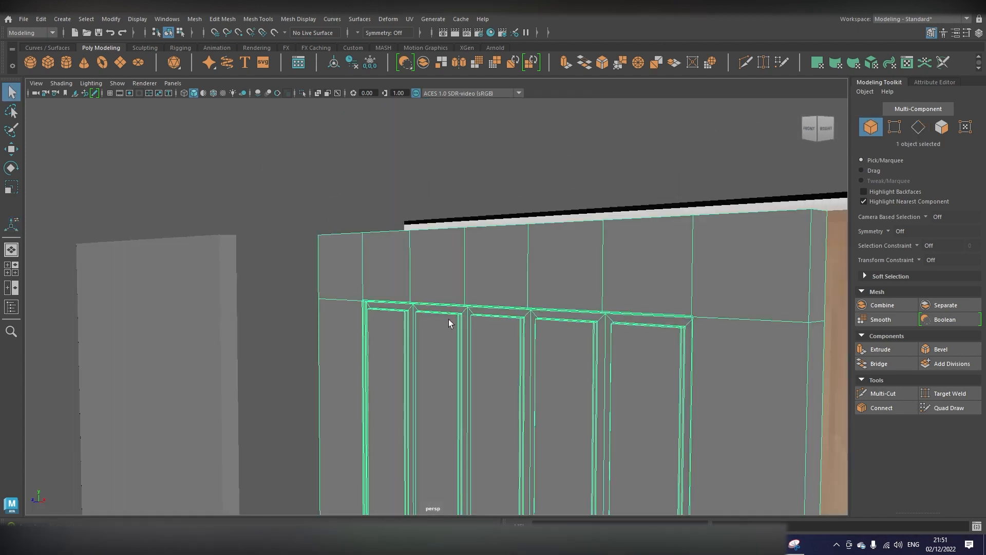
{"action": "scroll", "coordinate": [452, 322], "scroll_direction": "down", "scroll_amount": 5}
{"action": "middle_click_drag", "start_coordinate": [591, 370], "coordinate": [501, 226], "text": "alt"}
{"action": "left_click", "coordinate": [476, 289]}
{"action": "middle_click_drag", "start_coordinate": [473, 291], "coordinate": [502, 351], "text": "alt"}
{"action": "left_click_drag", "start_coordinate": [502, 351], "coordinate": [583, 345], "text": "alt"}
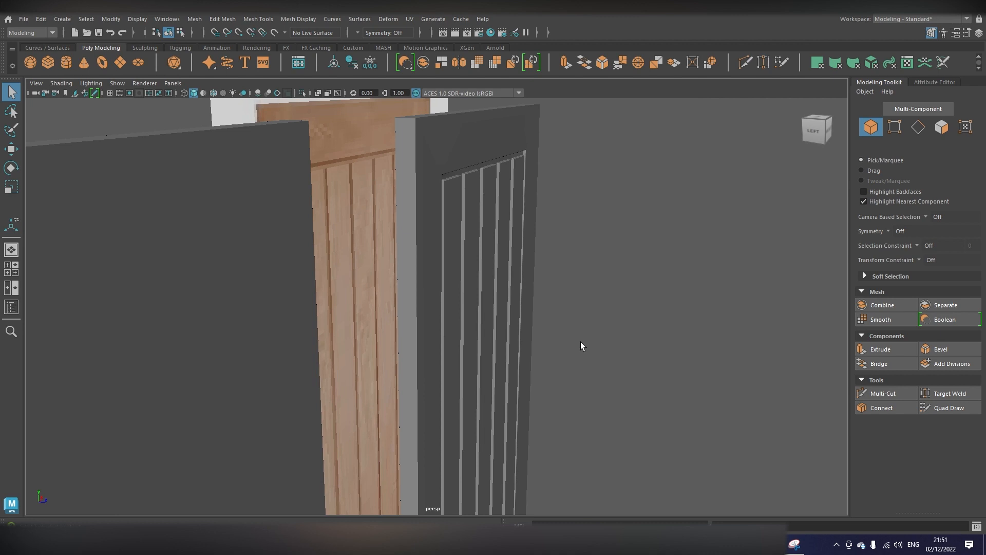
{"action": "scroll", "coordinate": [449, 240], "scroll_direction": "up", "scroll_amount": 5}
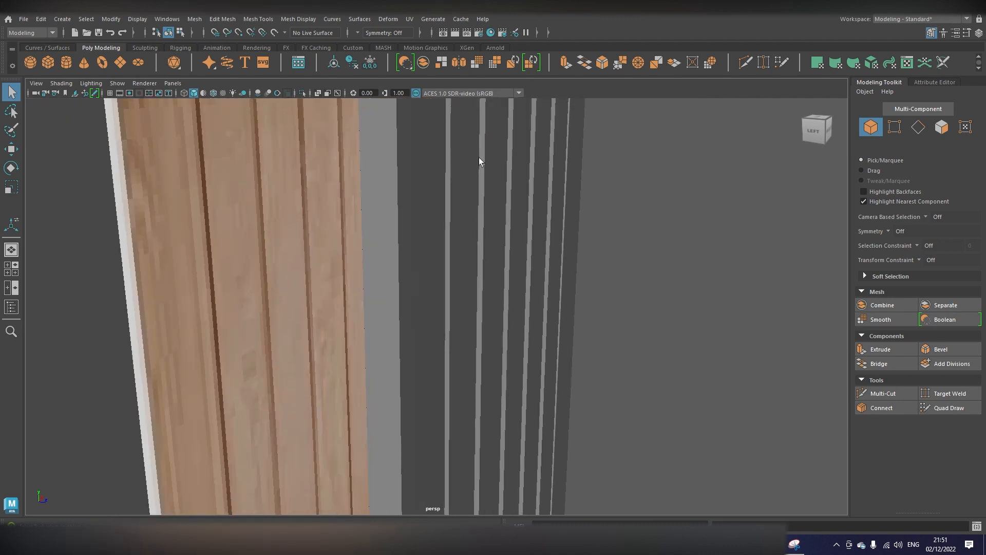
{"action": "middle_click_drag", "start_coordinate": [479, 157], "coordinate": [467, 273], "text": "alt"}
{"action": "left_click", "coordinate": [467, 274]}
{"action": "left_click_drag", "start_coordinate": [466, 273], "coordinate": [538, 287], "text": "alt"}
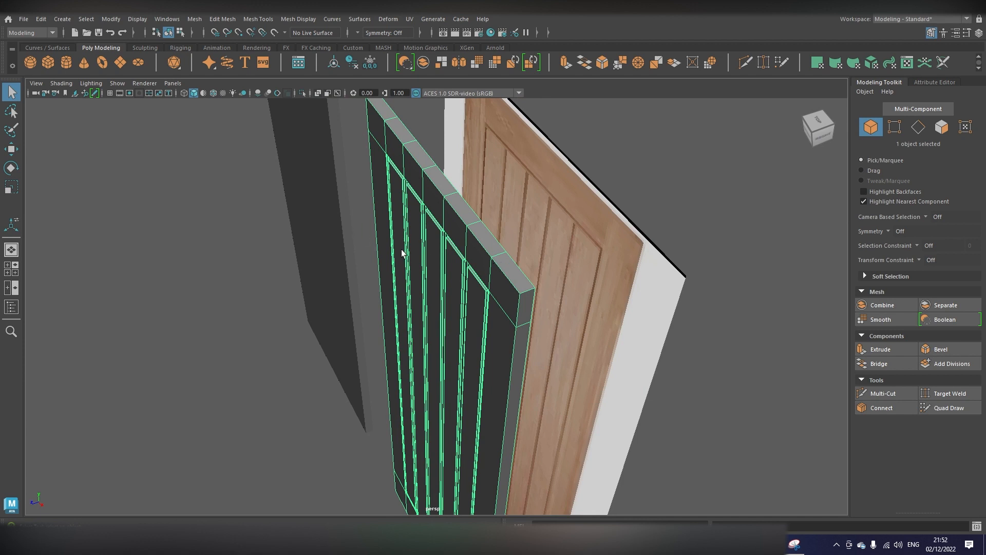
Step: Change the front viewport to a maximised top view framing the grooved door and the plain door block
{"action": "key", "text": "space"}
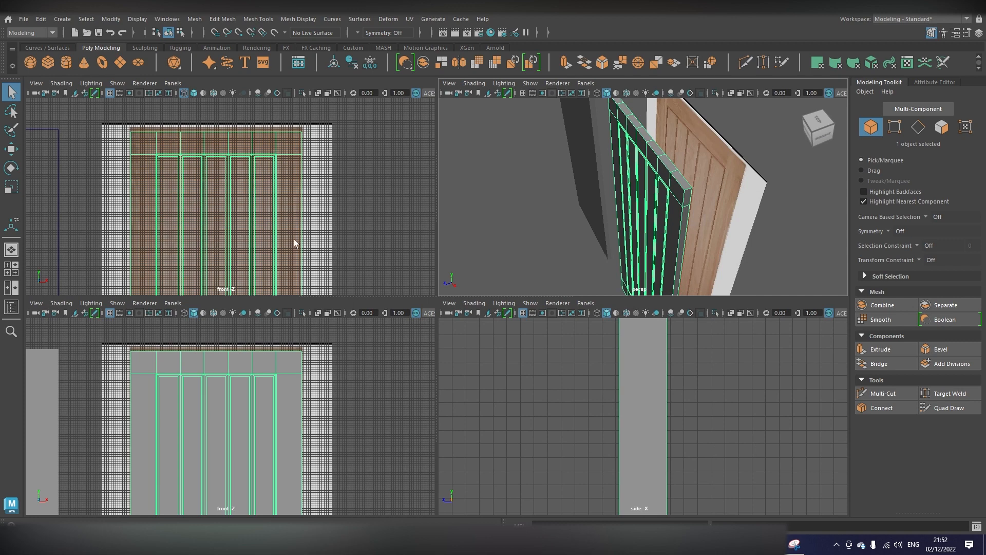
{"action": "key", "text": "space"}
{"action": "left_click_drag", "start_coordinate": [295, 243], "coordinate": [246, 242]}
{"action": "scroll", "coordinate": [246, 242], "scroll_direction": "down", "scroll_amount": 8}
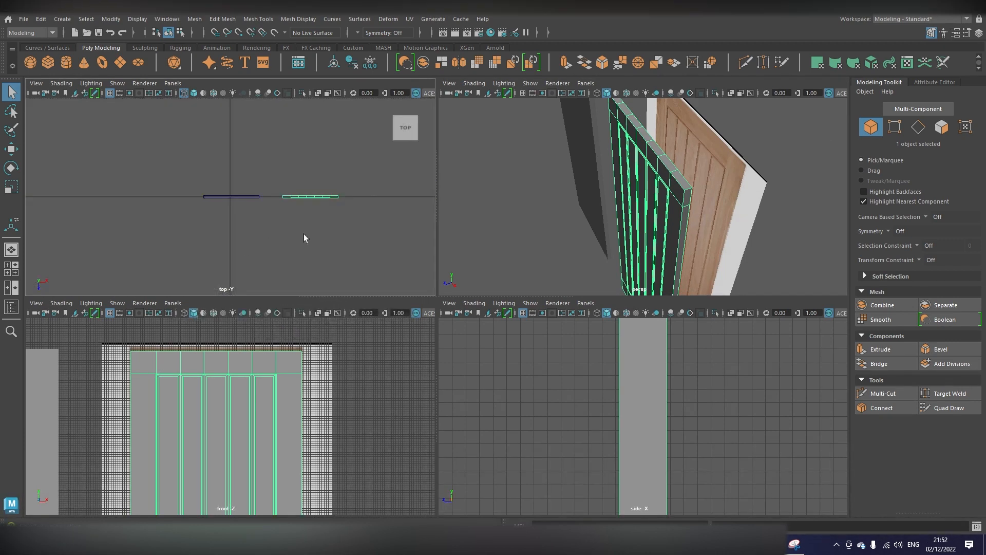
{"action": "scroll", "coordinate": [304, 233], "scroll_direction": "up", "scroll_amount": 4}
{"action": "middle_click_drag", "start_coordinate": [350, 198], "coordinate": [260, 212], "text": "alt"}
{"action": "scroll", "coordinate": [261, 212], "scroll_direction": "up", "scroll_amount": 2}
{"action": "key", "text": "space"}
{"action": "scroll", "coordinate": [561, 327], "scroll_direction": "down", "scroll_amount": 1}
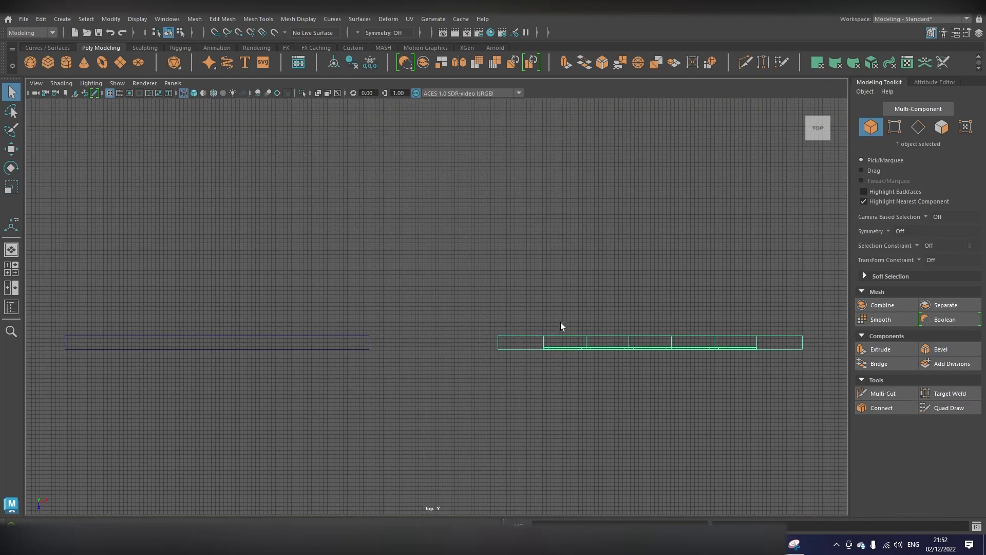
{"action": "middle_click_drag", "start_coordinate": [583, 356], "coordinate": [583, 331], "text": "alt"}
{"action": "scroll", "coordinate": [504, 333], "scroll_direction": "up", "scroll_amount": 1}
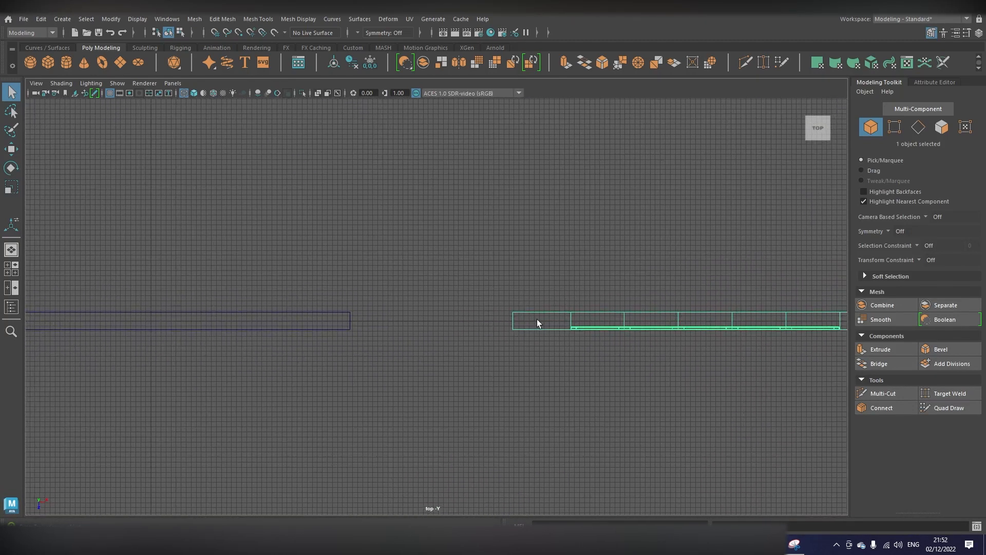
Step: Move the grooved door along X to 78.03, close beside the plain door block
{"action": "key", "text": "w"}
{"action": "left_click_drag", "start_coordinate": [742, 321], "coordinate": [583, 329]}
{"action": "middle_click_drag", "start_coordinate": [305, 300], "coordinate": [372, 298], "text": "alt"}
{"action": "scroll", "coordinate": [391, 307], "scroll_direction": "up", "scroll_amount": 2}
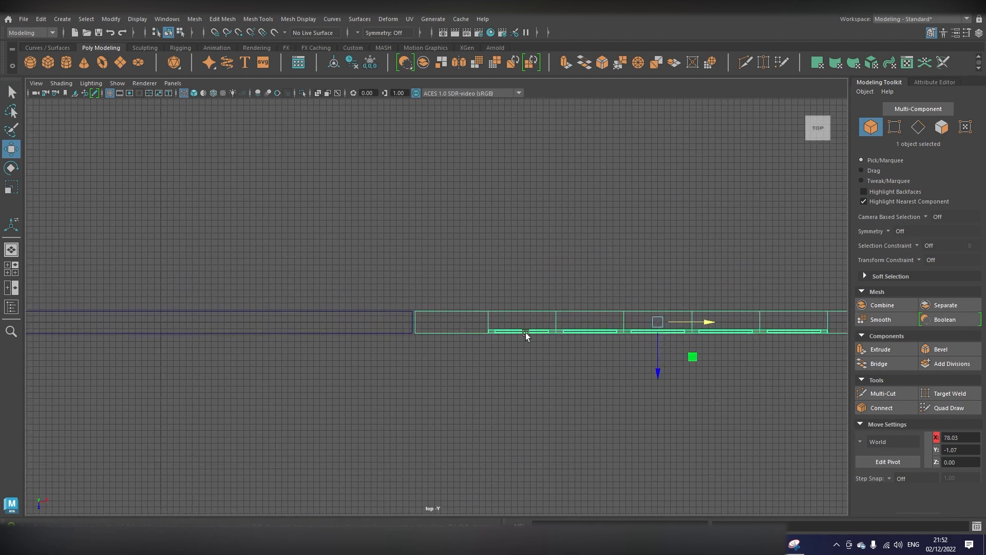
{"action": "middle_click_drag", "start_coordinate": [526, 335], "coordinate": [401, 379], "text": "alt"}
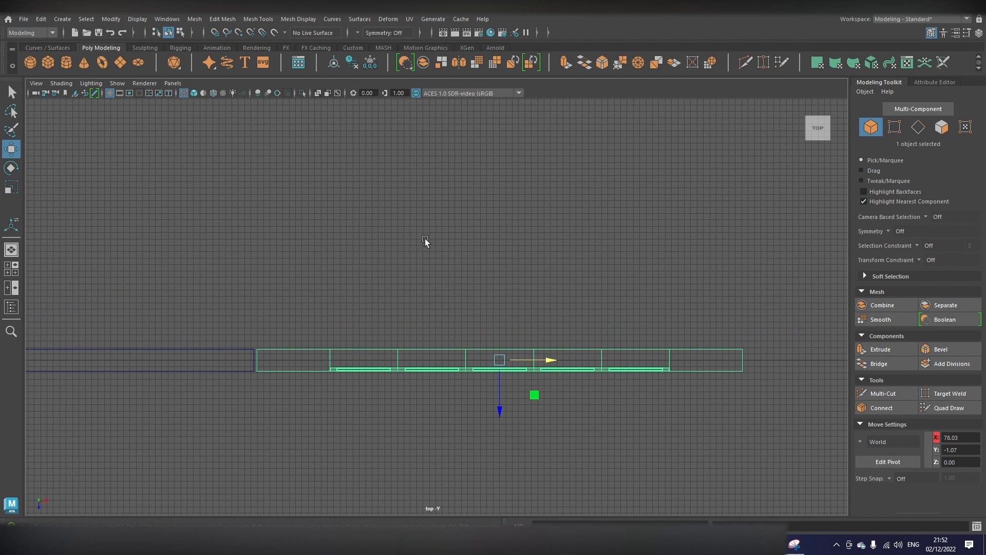
Step: Mirror the grooved door's mesh with the Axis Position set to Object
{"action": "right_click_drag", "start_coordinate": [519, 366], "coordinate": [568, 236]}
{"action": "right_click_drag", "start_coordinate": [534, 382], "coordinate": [581, 235]}
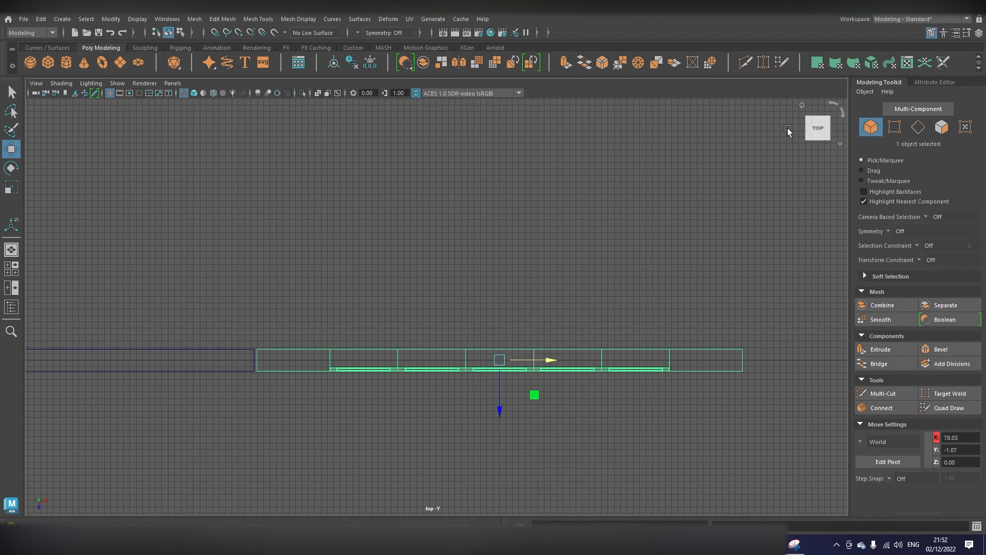
{"action": "left_click", "coordinate": [195, 18]}
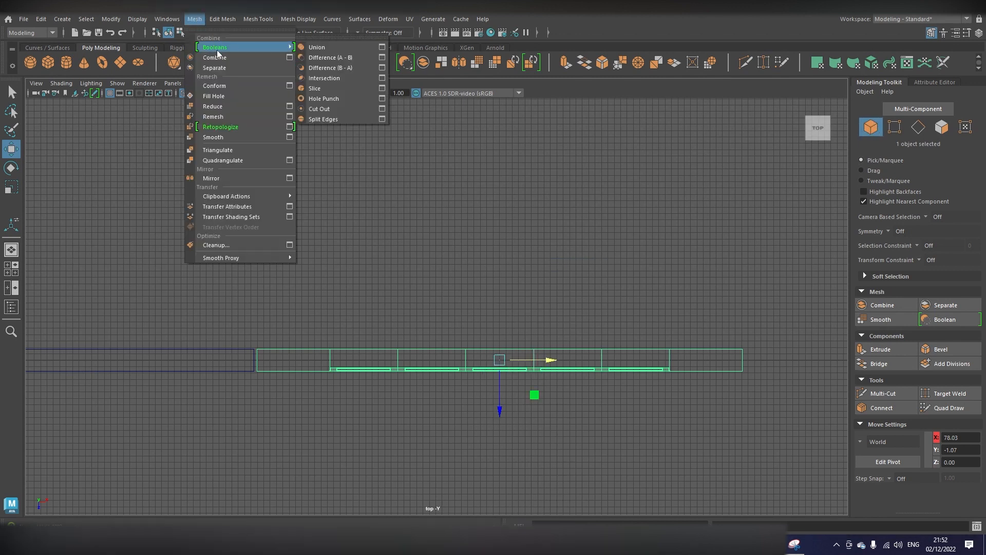
{"action": "left_click", "coordinate": [217, 178]}
{"action": "scroll", "coordinate": [582, 326], "scroll_direction": "down", "scroll_amount": 4}
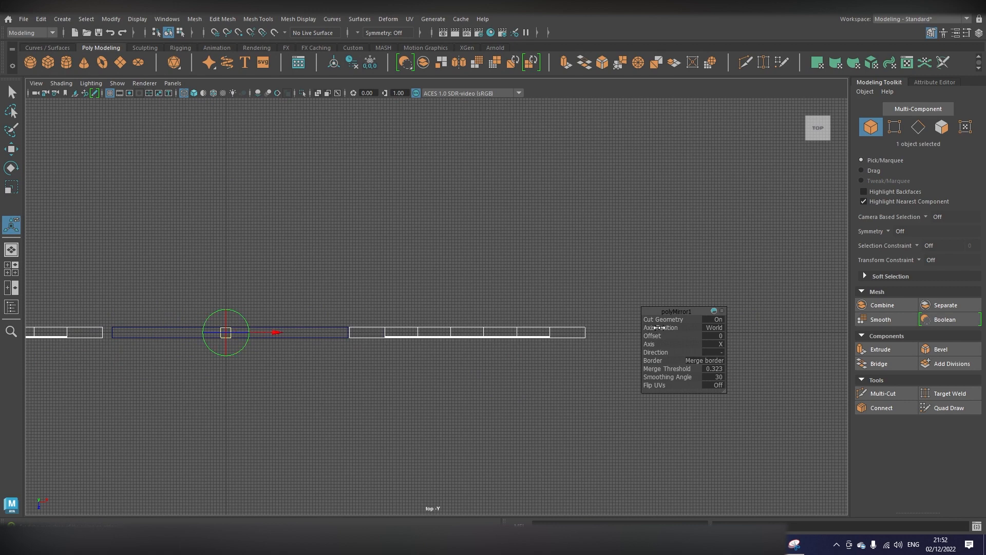
{"action": "left_click_drag", "start_coordinate": [660, 328], "coordinate": [607, 336]}
{"action": "scroll", "coordinate": [633, 346], "scroll_direction": "up", "scroll_amount": 1}
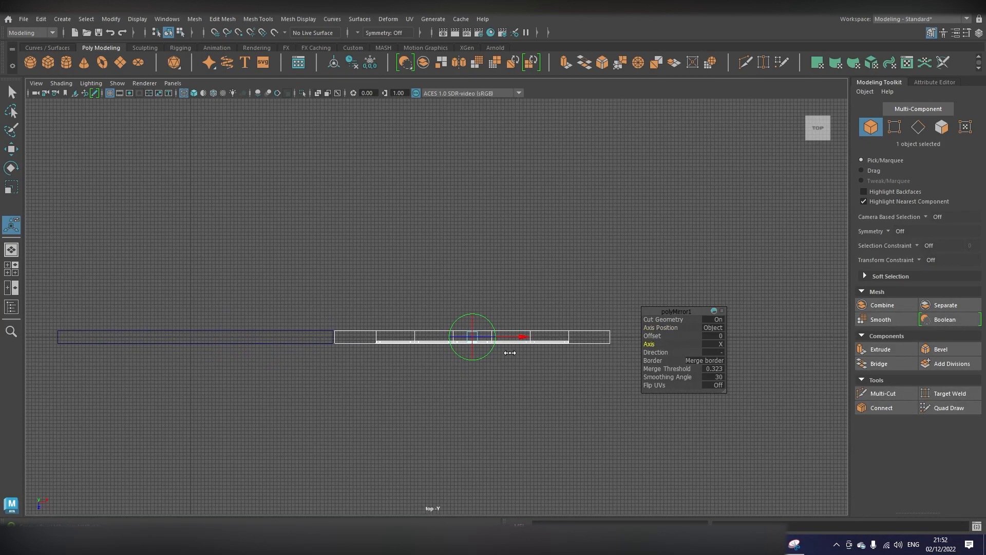
Step: Set the mirror Axis to Z to copy the grooves onto the door's back face
{"action": "left_click_drag", "start_coordinate": [694, 347], "coordinate": [775, 351]}
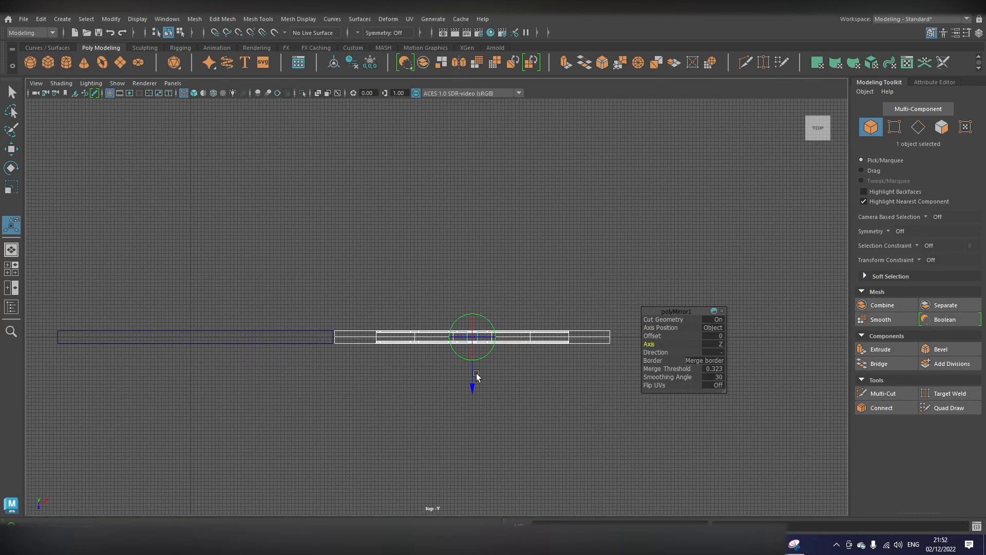
{"action": "left_click_drag", "start_coordinate": [477, 376], "coordinate": [469, 378]}
{"action": "scroll", "coordinate": [392, 341], "scroll_direction": "up", "scroll_amount": 4}
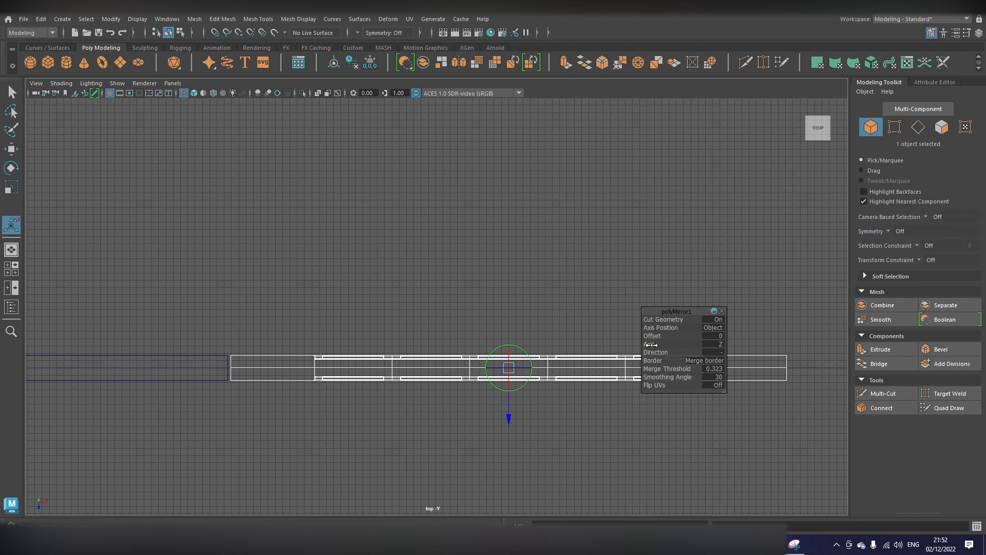
{"action": "left_click", "coordinate": [721, 343]}
{"action": "left_click", "coordinate": [737, 369]}
{"action": "scroll", "coordinate": [237, 384], "scroll_direction": "up", "scroll_amount": 2}
{"action": "scroll", "coordinate": [236, 386], "scroll_direction": "up", "scroll_amount": 1}
{"action": "middle_click_drag", "start_coordinate": [236, 386], "coordinate": [211, 369], "text": "alt"}
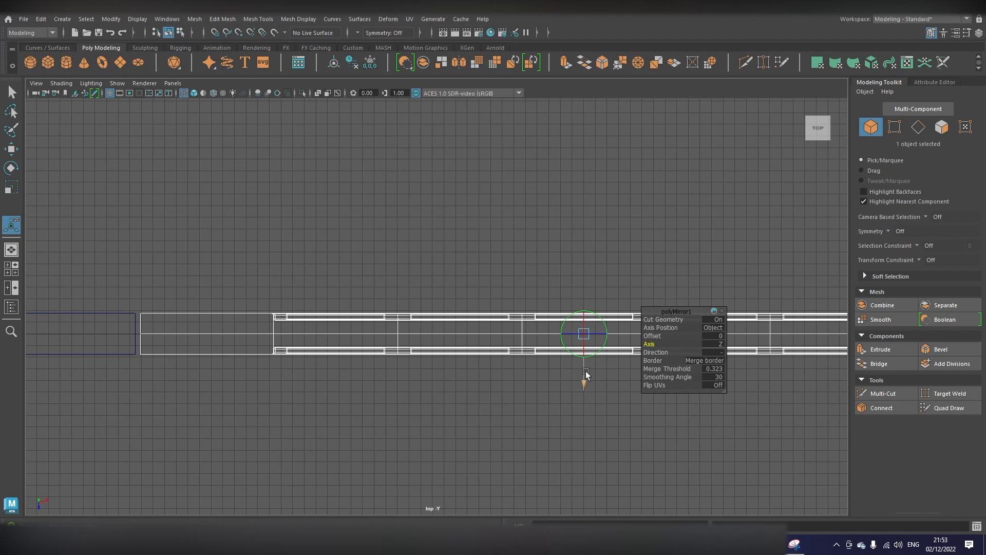
Step: Set the mirror offset to 0.0441 and delete all construction history in the scene
{"action": "left_click_drag", "start_coordinate": [585, 374], "coordinate": [584, 382]}
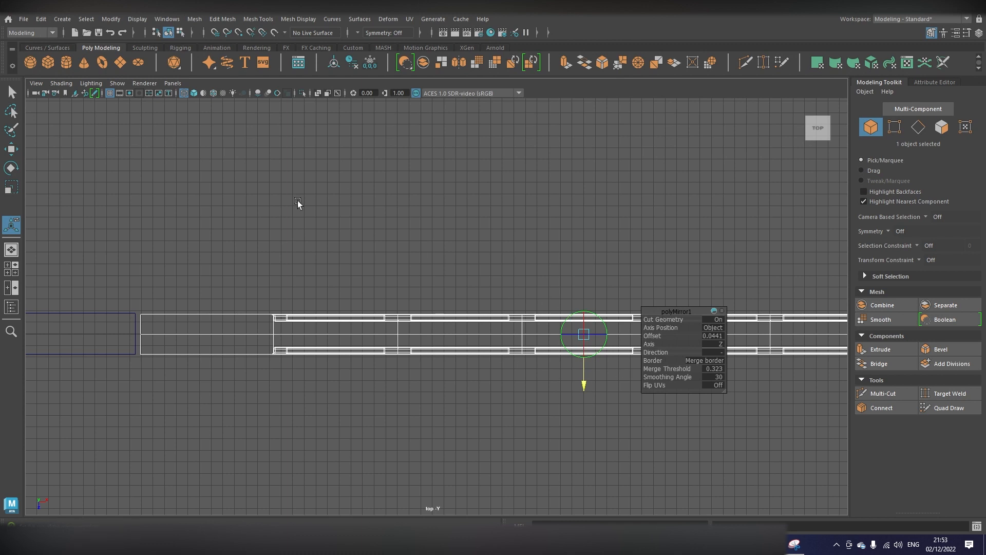
{"action": "left_click", "coordinate": [41, 19]}
{"action": "mouse_move", "coordinate": [93, 157]}
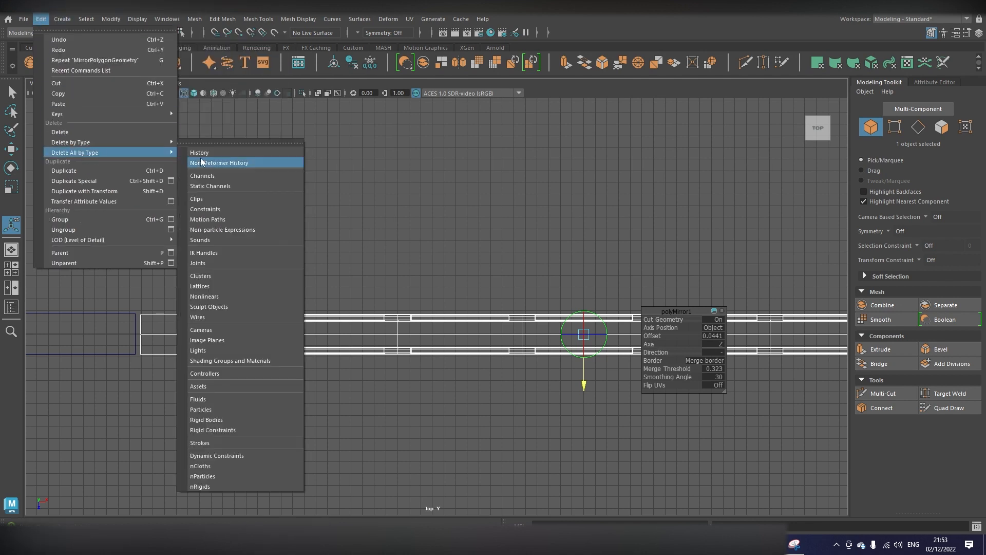
{"action": "left_click", "coordinate": [206, 153]}
Step: In the perspective view, move the mirrored door along Z to 99.98, clear of the reference door
{"action": "key", "text": "space"}
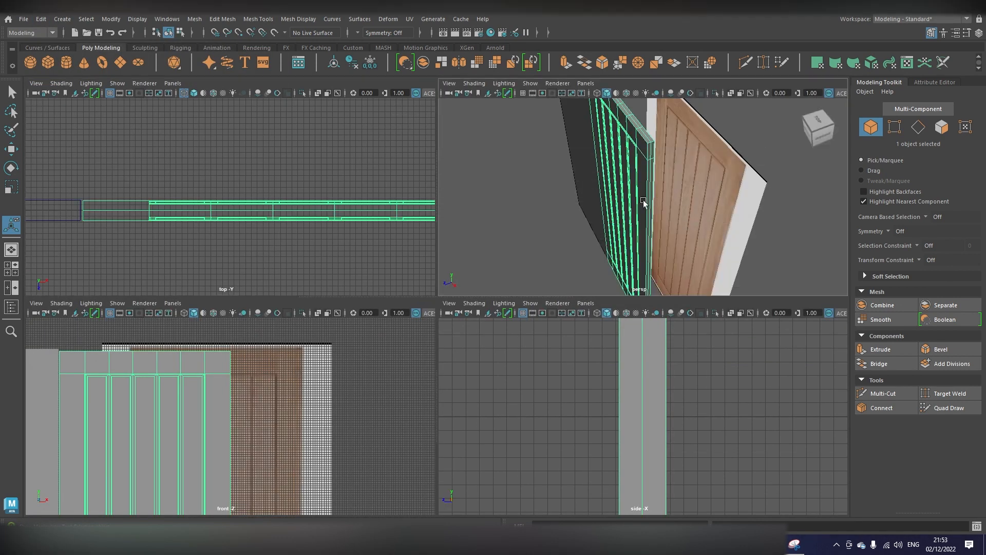
{"action": "key", "text": "space"}
{"action": "left_click_drag", "start_coordinate": [418, 198], "coordinate": [448, 216], "text": "alt"}
{"action": "key", "text": "w"}
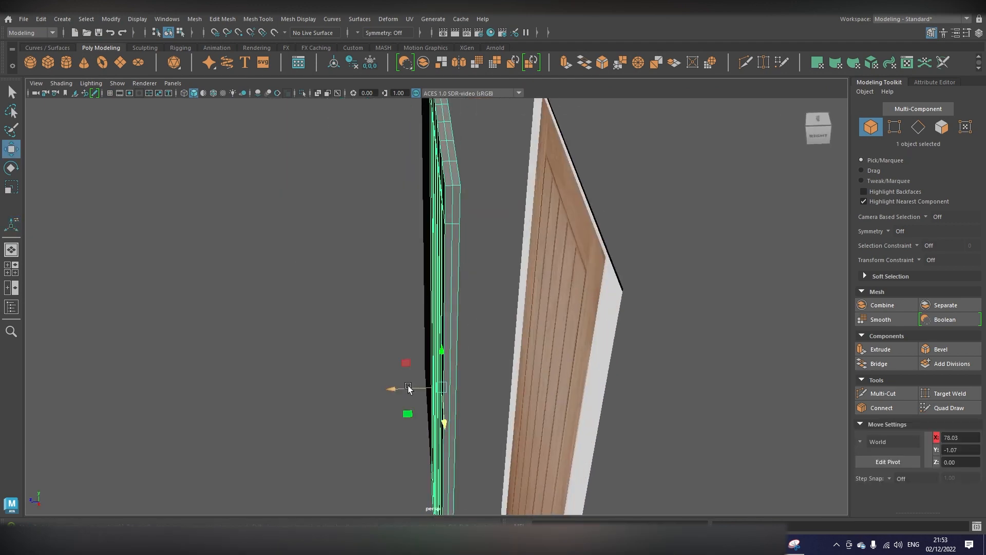
{"action": "left_click_drag", "start_coordinate": [416, 391], "coordinate": [382, 304], "text": "alt"}
{"action": "left_click", "coordinate": [382, 304]}
{"action": "left_click_drag", "start_coordinate": [346, 232], "coordinate": [469, 290], "text": "alt"}
Step: Delete the mirror seam edge loop running along the centre of the grooved door's thickness
{"action": "left_click", "coordinate": [565, 259]}
{"action": "scroll", "coordinate": [469, 290], "scroll_direction": "up", "scroll_amount": 3}
{"action": "right_click_drag", "start_coordinate": [466, 253], "coordinate": [468, 223]}
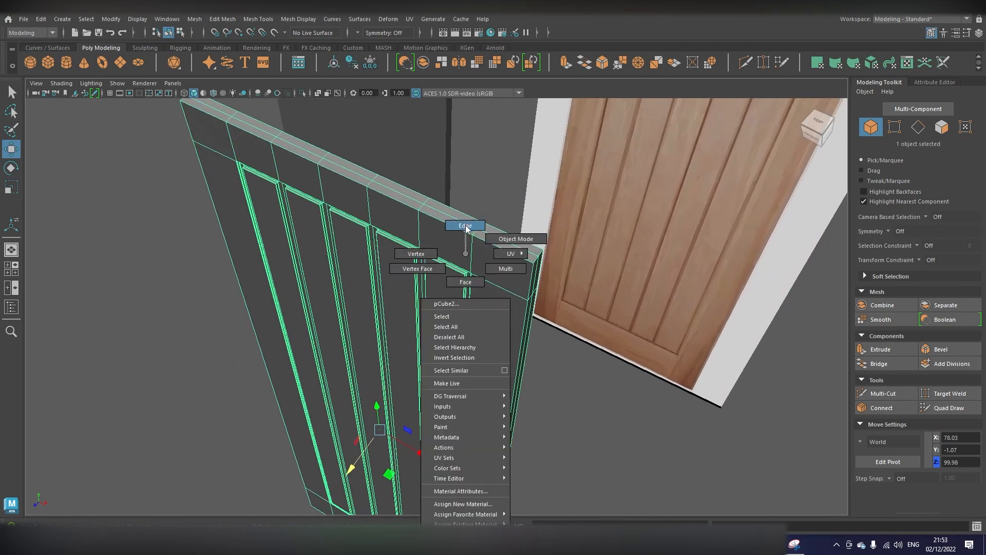
{"action": "right_click_drag", "start_coordinate": [466, 227], "coordinate": [466, 225]}
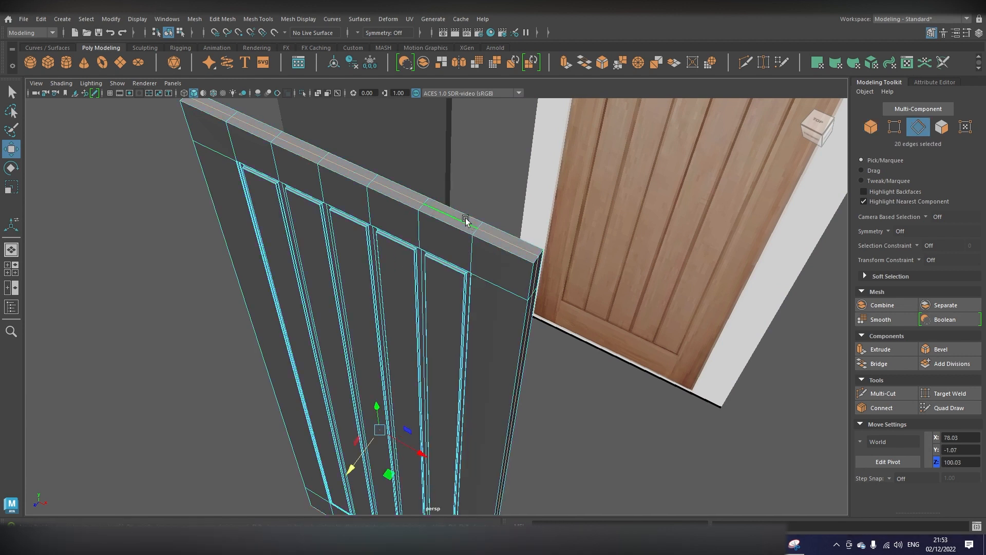
{"action": "key", "text": "ctrl+Delete"}
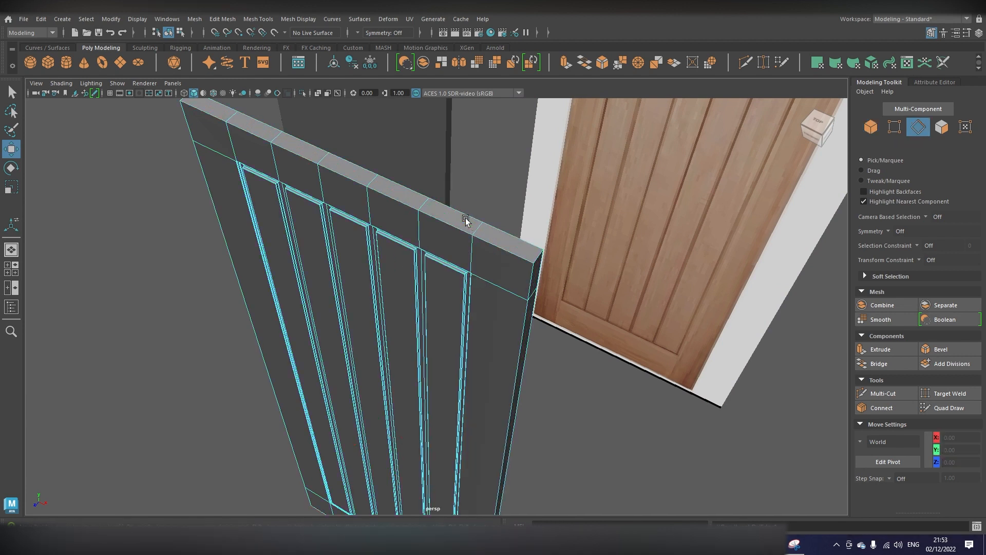
{"action": "scroll", "coordinate": [466, 220], "scroll_direction": "down", "scroll_amount": 3}
{"action": "left_click_drag", "start_coordinate": [431, 313], "coordinate": [392, 311], "text": "alt"}
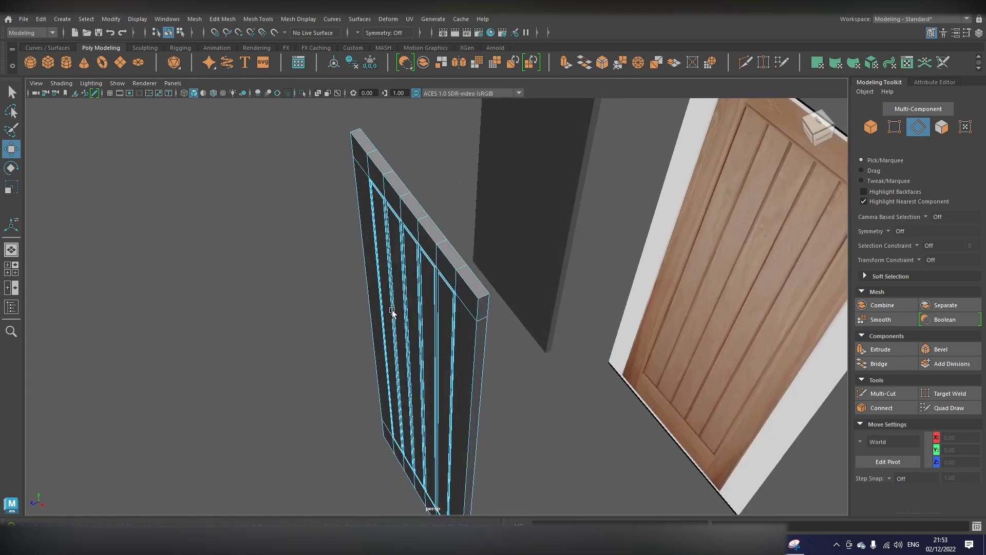
{"action": "left_click", "coordinate": [464, 285]}
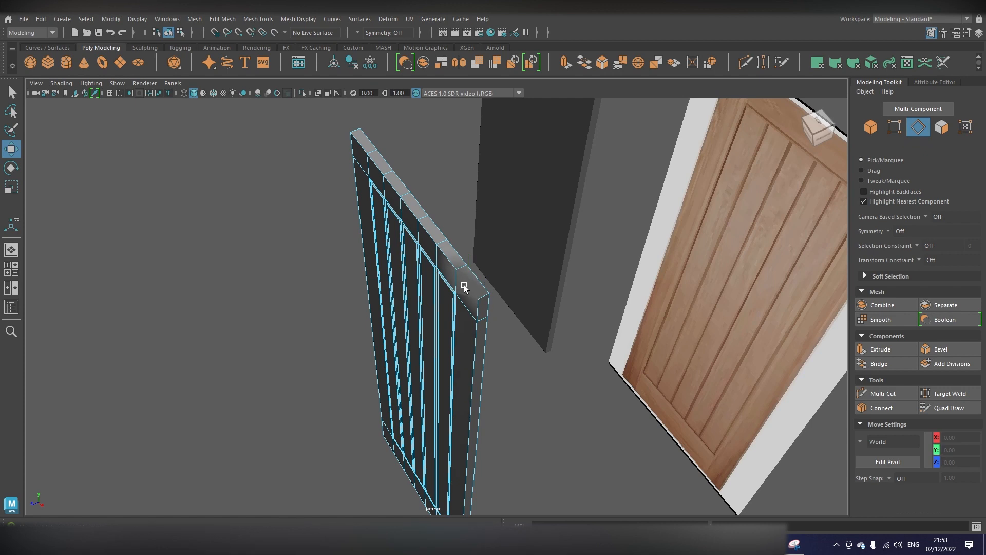
{"action": "right_click_drag", "start_coordinate": [463, 253], "coordinate": [420, 246]}
{"action": "key", "text": "ctrl+z"}
{"action": "key", "text": "ctrl+z"}
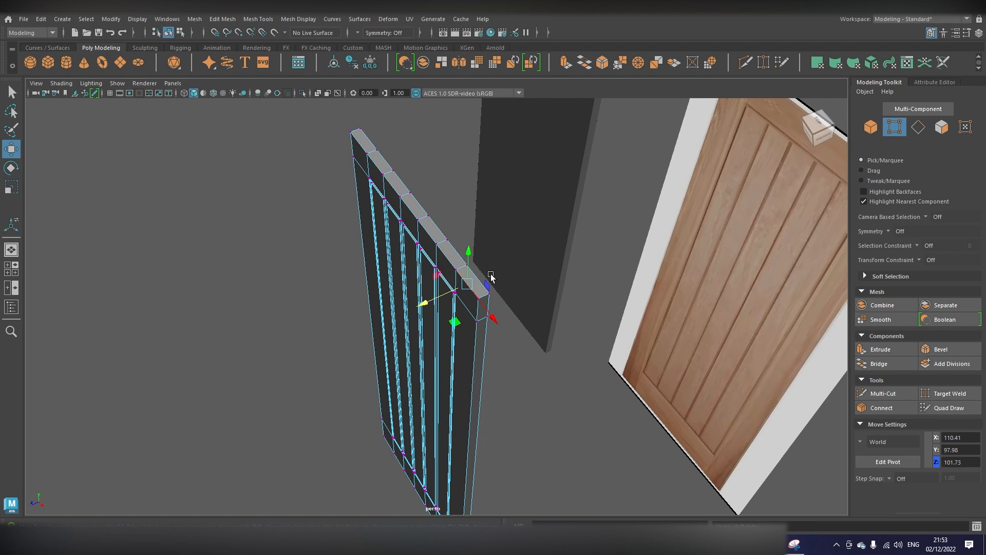
Step: Select the border edges of the grooved door's top face and one of its narrow side faces
{"action": "scroll", "coordinate": [490, 277], "scroll_direction": "up", "scroll_amount": 2}
{"action": "right_click_drag", "start_coordinate": [486, 275], "coordinate": [462, 191]}
{"action": "left_click", "coordinate": [495, 276]}
{"action": "left_click_drag", "start_coordinate": [513, 294], "coordinate": [466, 261], "text": "alt"}
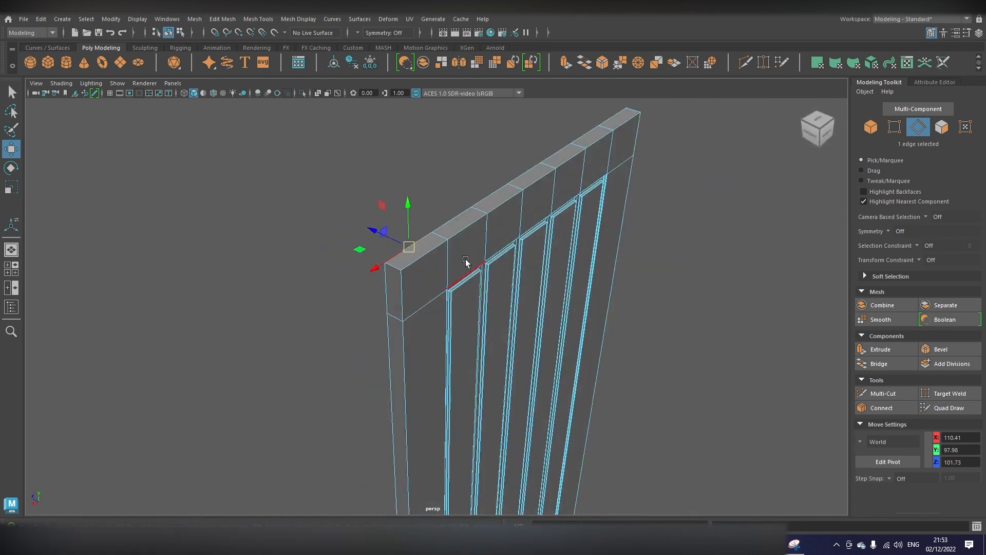
{"action": "double_click", "coordinate": [414, 260]}
{"action": "double_click", "coordinate": [399, 258], "text": "shift"}
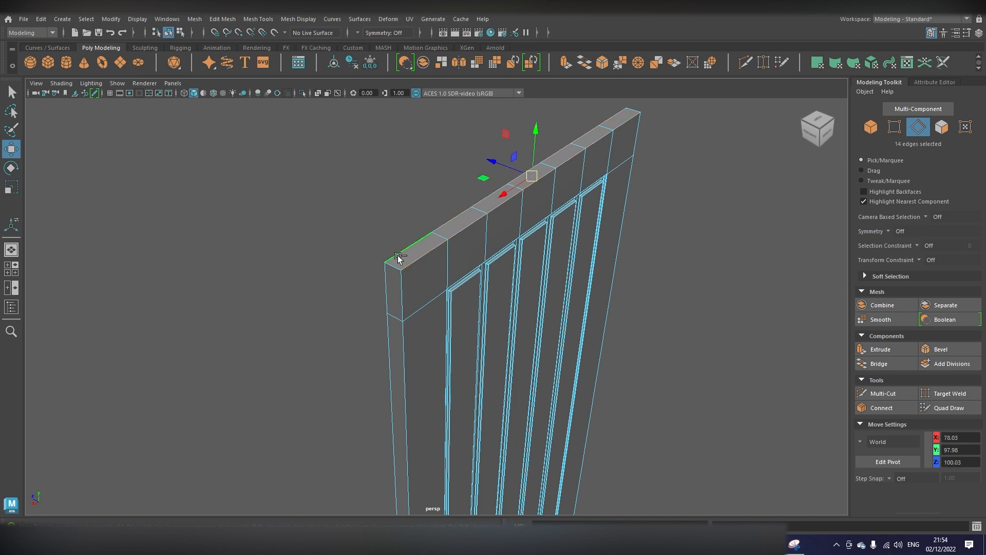
{"action": "left_click", "coordinate": [395, 266]}
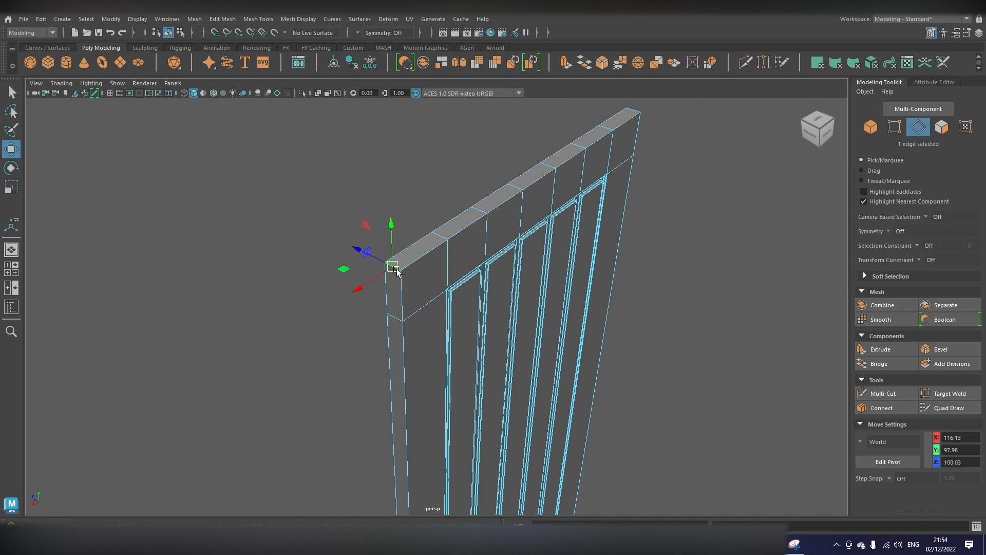
{"action": "double_click", "coordinate": [429, 252]}
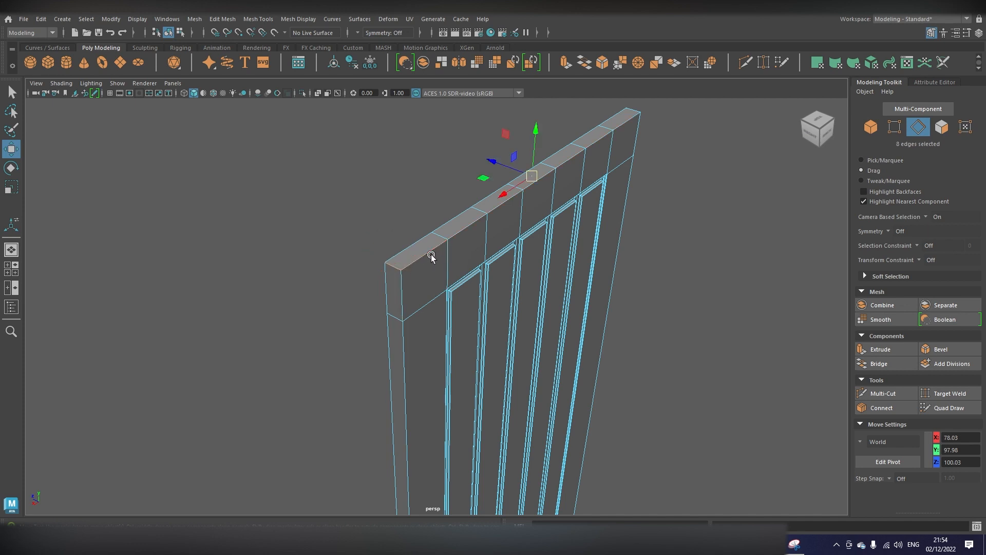
{"action": "left_click", "coordinate": [396, 296], "text": "shift"}
{"action": "double_click", "coordinate": [395, 296], "text": "shift"}
{"action": "double_click", "coordinate": [388, 290], "text": "shift"}
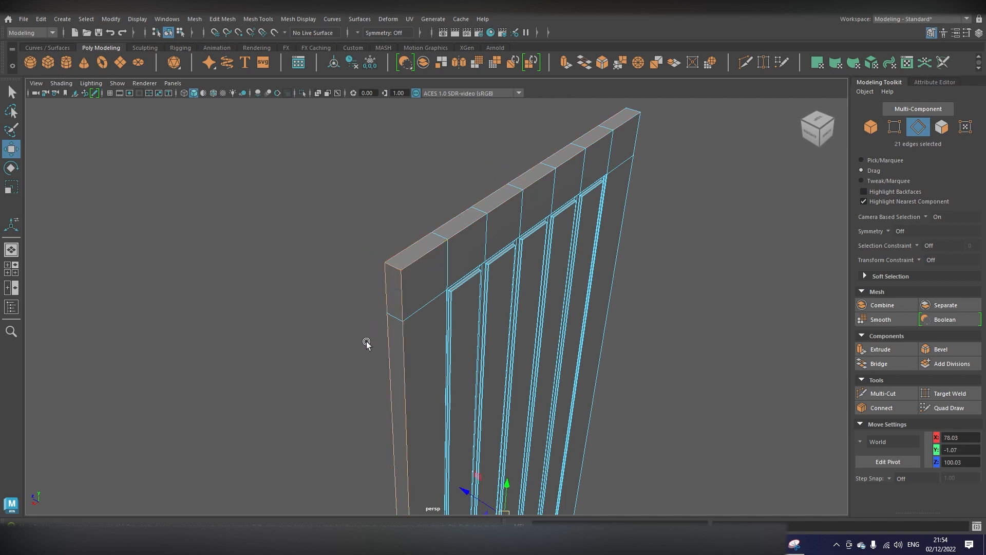
Step: Add the border edges of the door's opposite narrow side face to the edge selection
{"action": "left_click_drag", "start_coordinate": [367, 342], "coordinate": [438, 200], "text": "alt"}
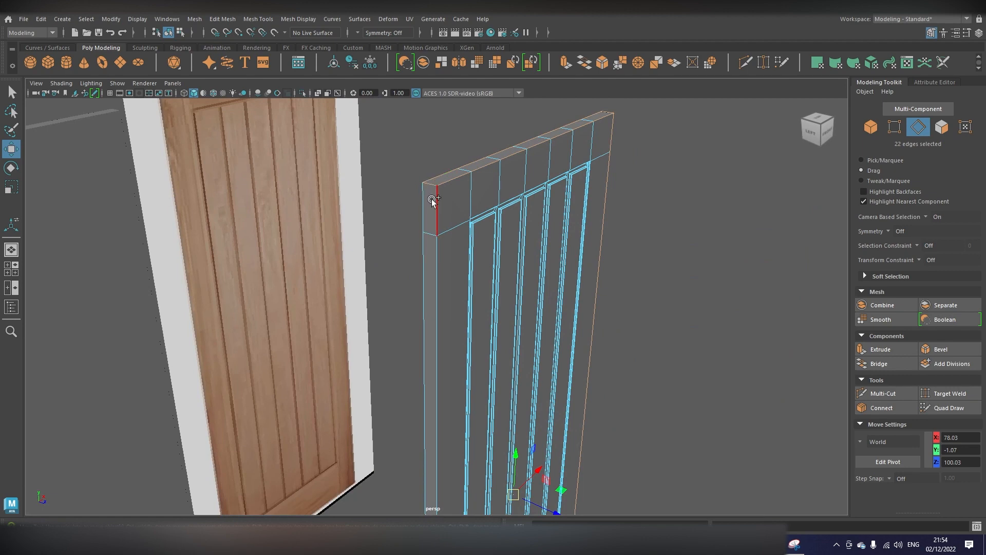
{"action": "double_click", "coordinate": [432, 199], "text": "shift"}
{"action": "left_click_drag", "start_coordinate": [432, 199], "coordinate": [421, 266], "text": "alt"}
{"action": "middle_click_drag", "start_coordinate": [384, 193], "coordinate": [391, 254], "text": "alt"}
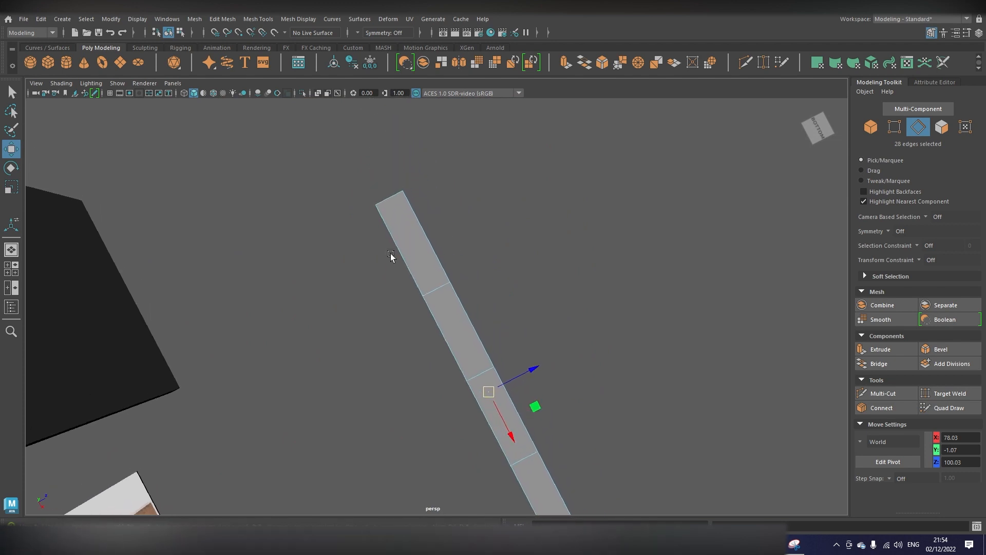
{"action": "key", "text": "ctrl+Tab"}
{"action": "double_click", "coordinate": [406, 214], "text": "shift"}
{"action": "left_click", "coordinate": [401, 267], "text": "shift"}
{"action": "left_click", "coordinate": [402, 253], "text": "shift"}
Step: Add the long border edges of the door's bottom face to the edge selection
{"action": "scroll", "coordinate": [448, 334], "scroll_direction": "down", "scroll_amount": 3}
{"action": "left_click_drag", "start_coordinate": [452, 341], "coordinate": [429, 371], "text": "alt"}
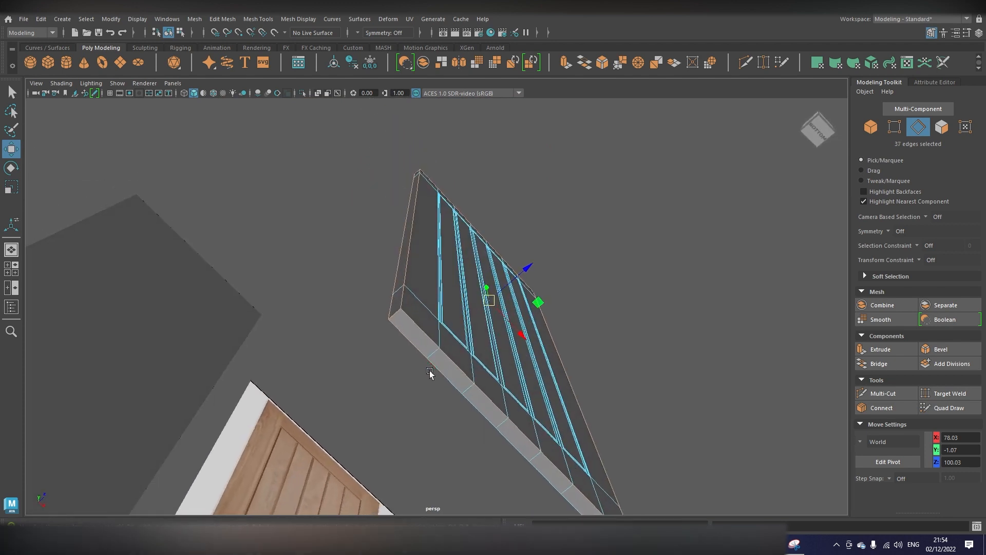
{"action": "double_click", "coordinate": [495, 420], "text": "shift"}
{"action": "left_click_drag", "start_coordinate": [555, 432], "coordinate": [405, 368], "text": "alt"}
{"action": "left_click", "coordinate": [380, 283], "text": "shift"}
{"action": "left_click_drag", "start_coordinate": [381, 283], "coordinate": [820, 399], "text": "alt"}
Step: Bevel the selected outer edges of the door with a Fraction of 0.1
{"action": "key", "text": "ctrl+b"}
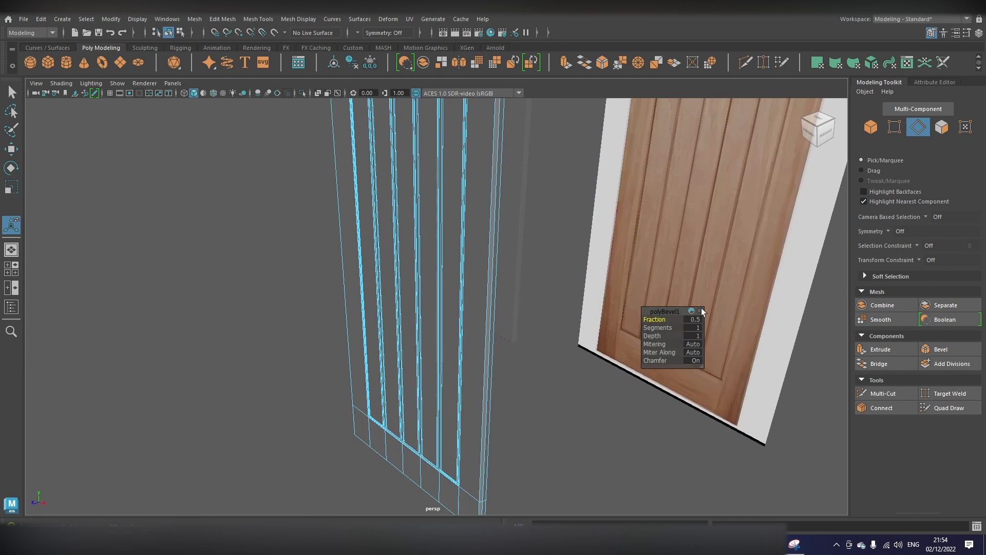
{"action": "left_click", "coordinate": [945, 350]}
{"action": "left_click_drag", "start_coordinate": [627, 339], "coordinate": [527, 511], "text": "alt"}
{"action": "middle_click_drag", "start_coordinate": [489, 343], "coordinate": [431, 381], "text": "alt"}
{"action": "right_click_drag", "start_coordinate": [431, 381], "coordinate": [536, 303], "text": "alt"}
{"action": "left_click_drag", "start_coordinate": [669, 316], "coordinate": [657, 320]}
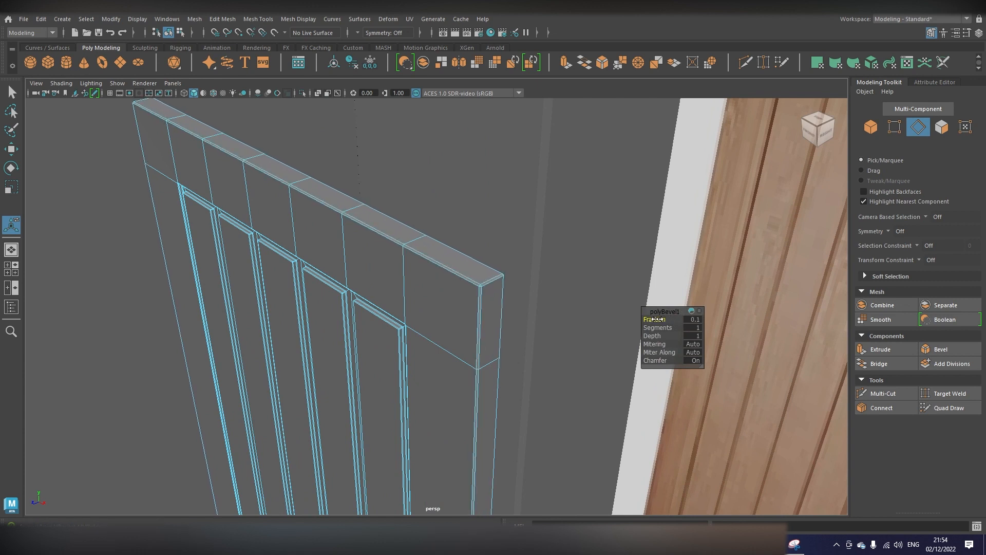
Step: Return to object selection and move the plain door block forward, beside the grooved door
{"action": "right_click_drag", "start_coordinate": [446, 254], "coordinate": [448, 308]}
{"action": "left_click", "coordinate": [500, 224]}
{"action": "left_click_drag", "start_coordinate": [449, 308], "coordinate": [532, 349], "text": "alt"}
{"action": "right_click_drag", "start_coordinate": [531, 349], "coordinate": [559, 276], "text": "alt"}
{"action": "left_click", "coordinate": [501, 310]}
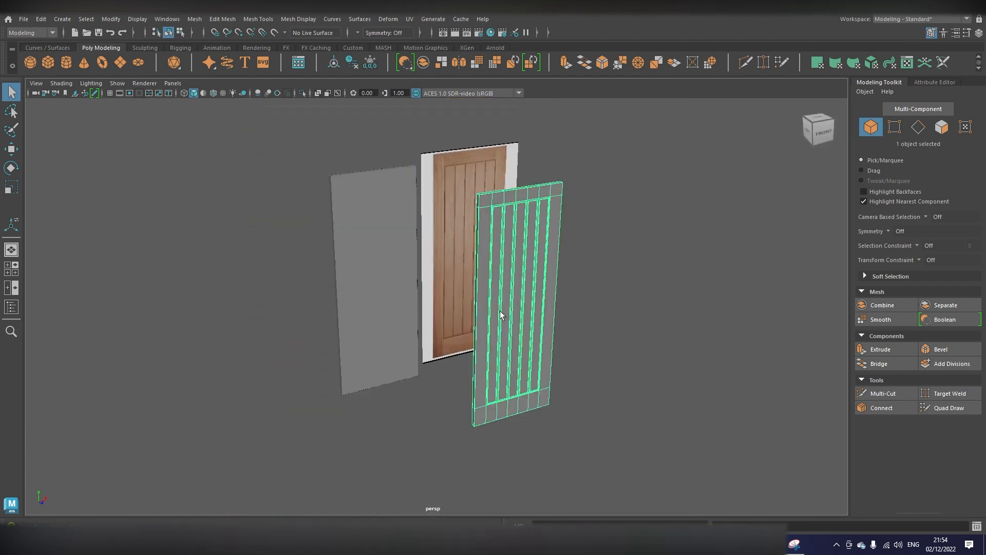
{"action": "left_click", "coordinate": [364, 301]}
{"action": "key", "text": "w"}
{"action": "left_click_drag", "start_coordinate": [406, 309], "coordinate": [377, 339]}
Step: Hide the textured reference door, leaving the grooved door and the plain block in the scene
{"action": "left_click", "coordinate": [479, 302]}
{"action": "left_click_drag", "start_coordinate": [591, 303], "coordinate": [517, 313], "text": "alt"}
{"action": "left_click", "coordinate": [586, 193]}
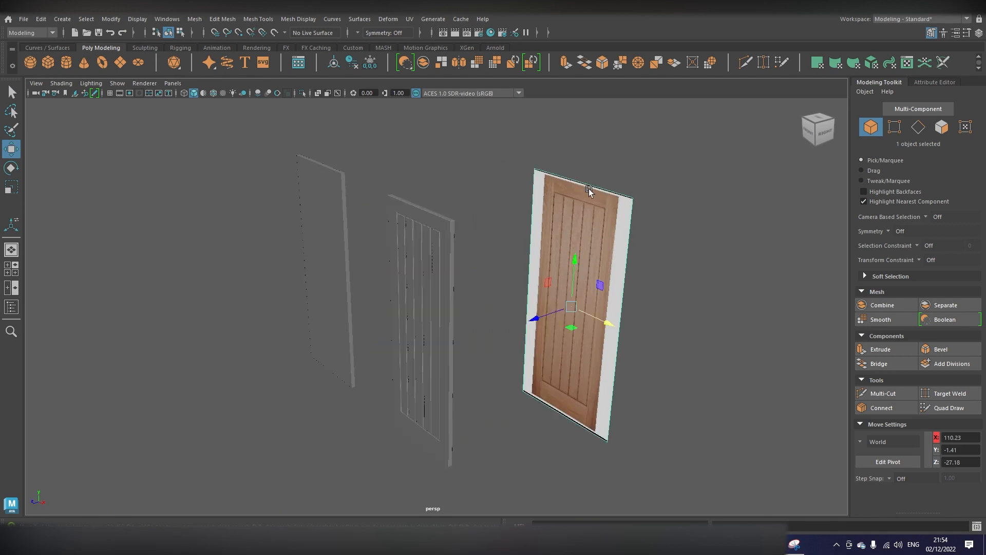
{"action": "key", "text": "ctrl+h"}
{"action": "left_click_drag", "start_coordinate": [598, 204], "coordinate": [513, 242], "text": "alt"}
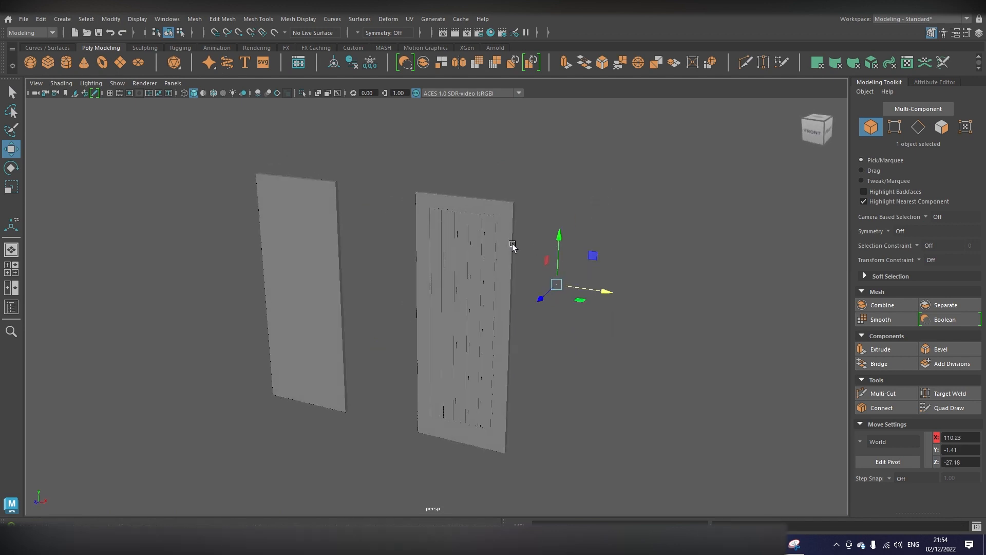
Step: Try to add an Arnold skydome light to the scene
{"action": "left_click", "coordinate": [473, 286]}
{"action": "left_click_drag", "start_coordinate": [473, 286], "coordinate": [555, 273], "text": "alt"}
{"action": "scroll", "coordinate": [555, 272], "scroll_direction": "up", "scroll_amount": 3}
{"action": "middle_click_drag", "start_coordinate": [555, 257], "coordinate": [429, 318], "text": "alt"}
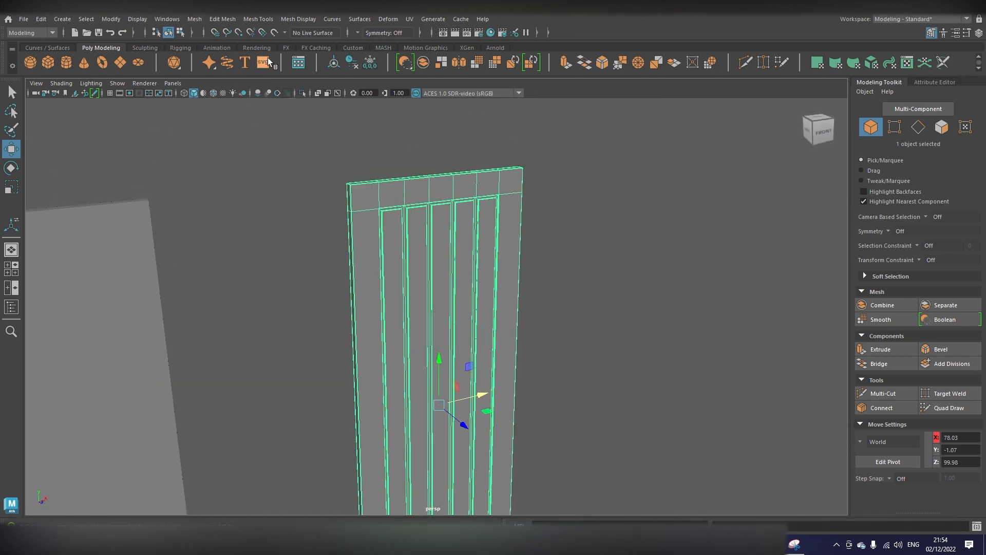
{"action": "left_click", "coordinate": [491, 47]}
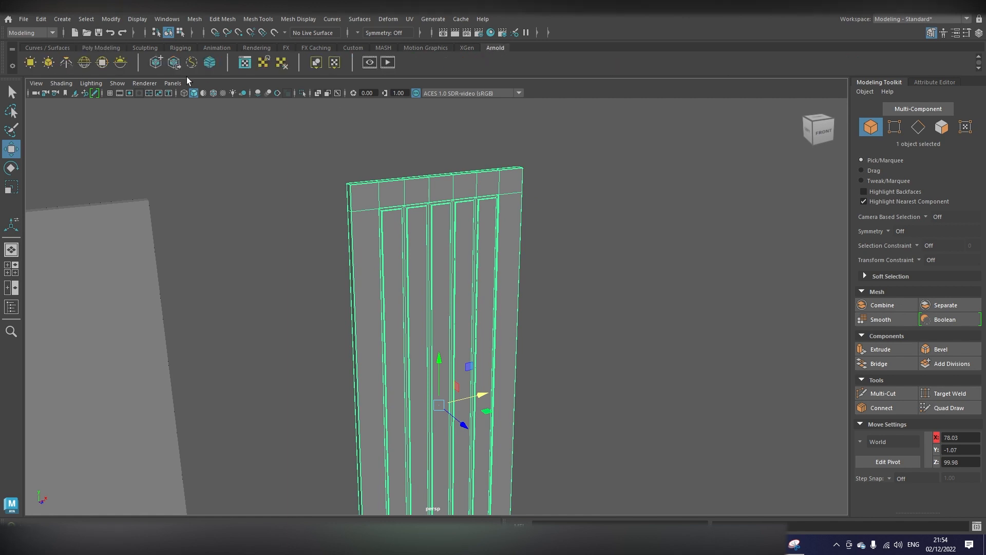
{"action": "left_click", "coordinate": [90, 70]}
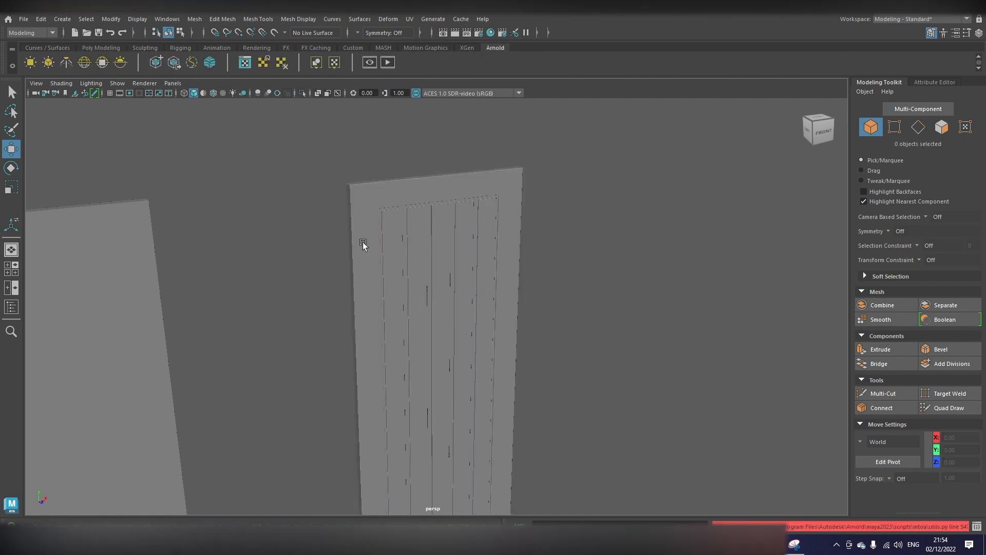
{"action": "left_click", "coordinate": [102, 62]}
{"action": "left_click_drag", "start_coordinate": [387, 196], "coordinate": [399, 249], "text": "alt"}
{"action": "left_click", "coordinate": [412, 243]}
{"action": "scroll", "coordinate": [400, 251], "scroll_direction": "up", "scroll_amount": 3}
{"action": "scroll", "coordinate": [456, 243], "scroll_direction": "up", "scroll_amount": 3}
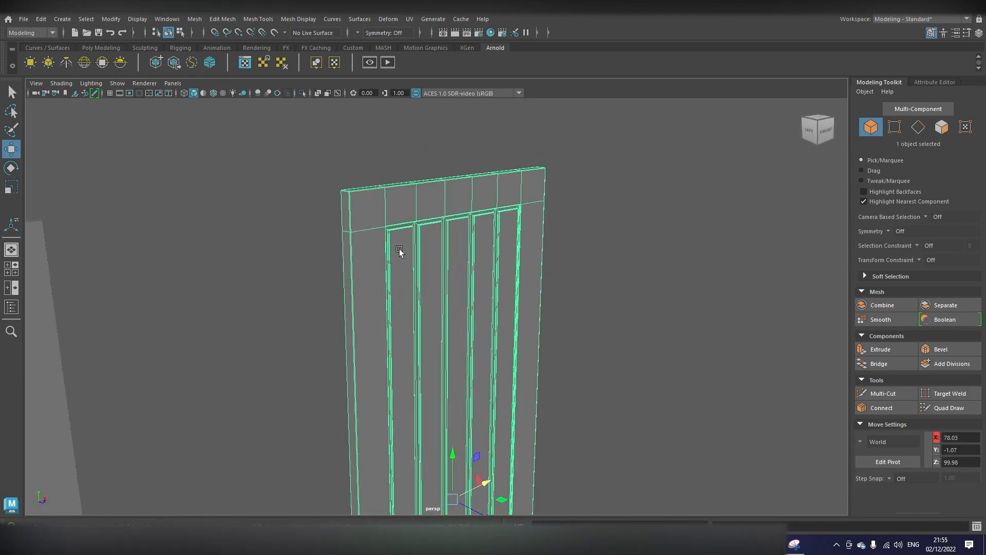
{"action": "left_click", "coordinate": [589, 211]}
{"action": "left_click_drag", "start_coordinate": [590, 211], "coordinate": [408, 348], "text": "alt"}
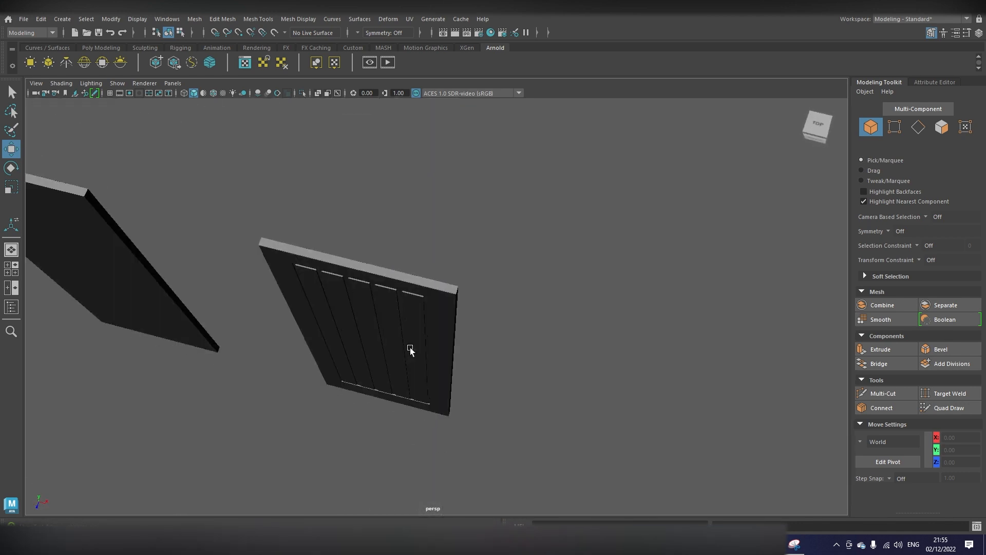